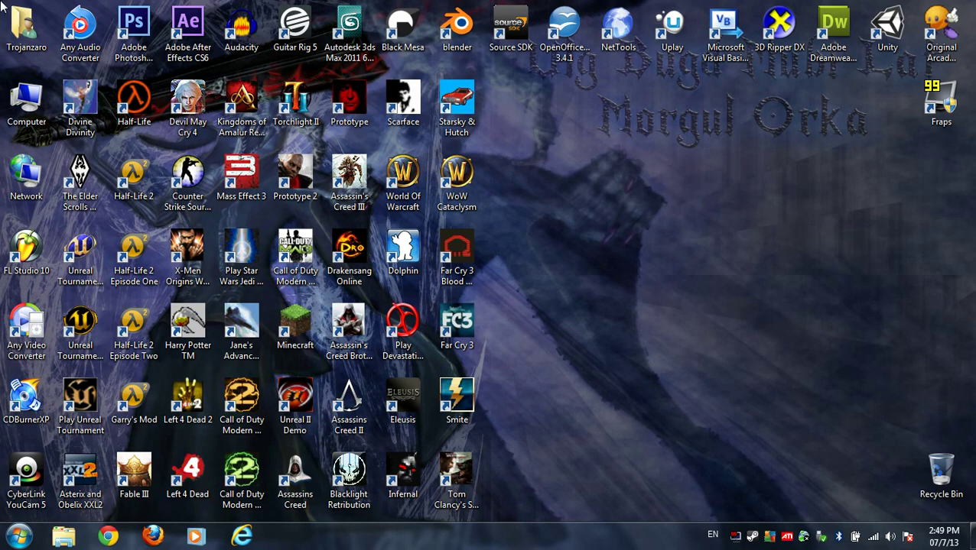
left_click_drag(3, 4, 792, 280)
left_click(793, 280)
left_click_drag(9, 6, 785, 243)
left_click(786, 243)
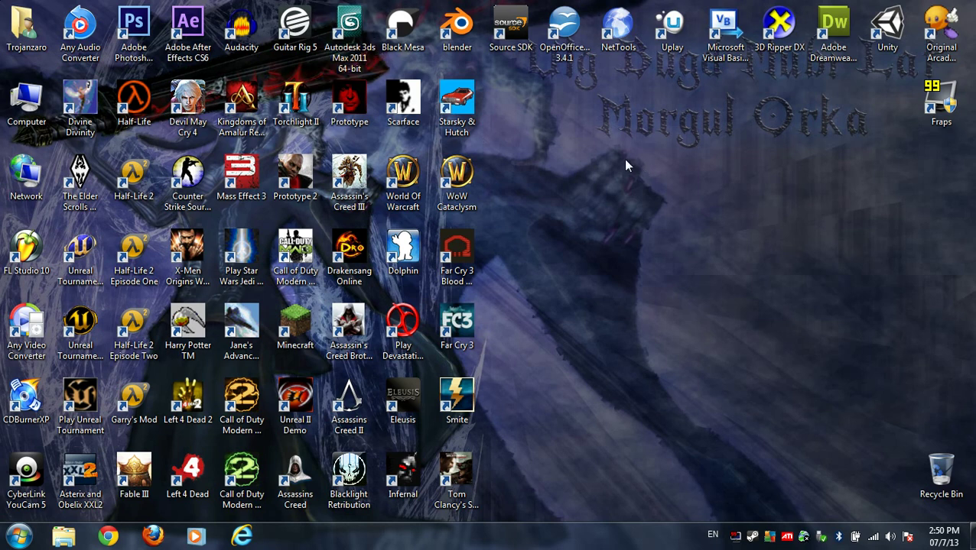
left_click(373, 63)
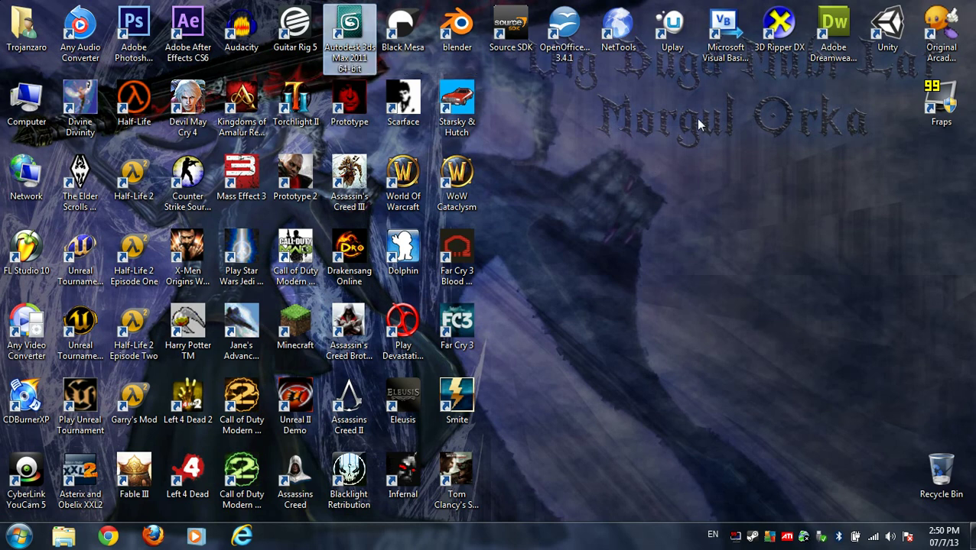
left_click(696, 123)
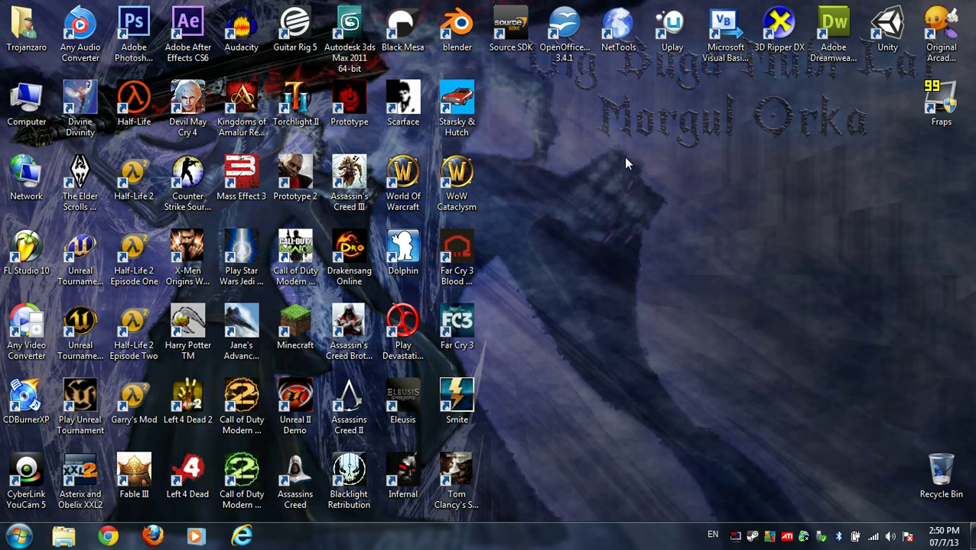
double_click(31, 42)
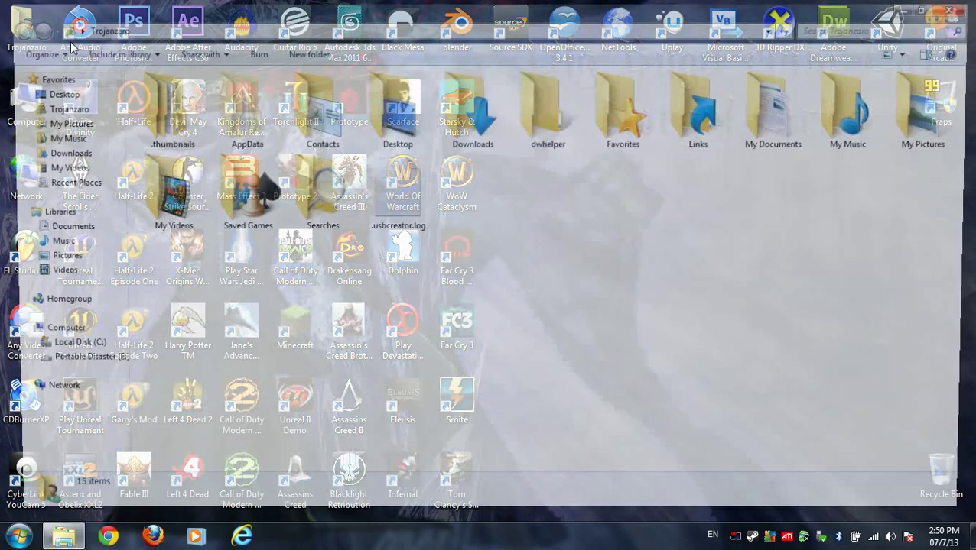
key("alt+F4")
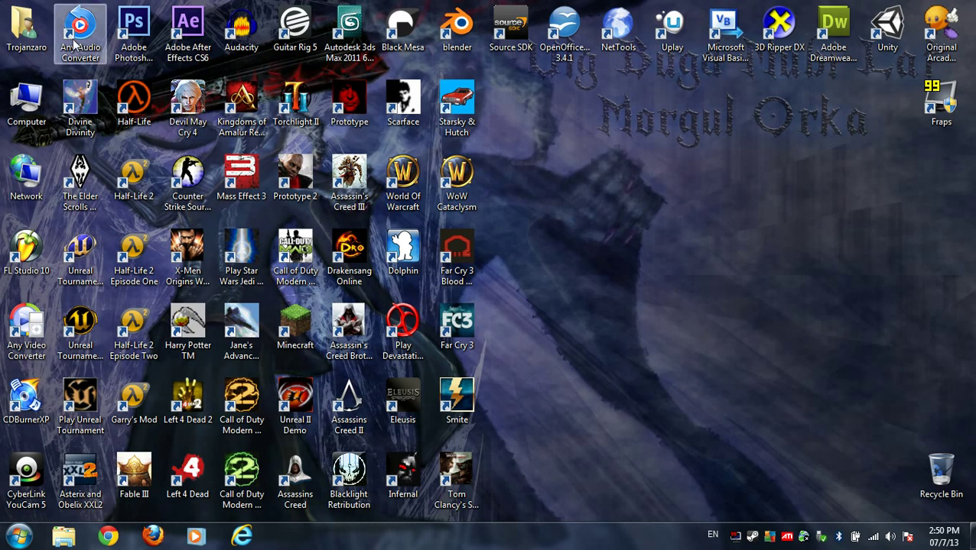
Open the Downloads folder inside the personal user folder.
double_click(29, 28)
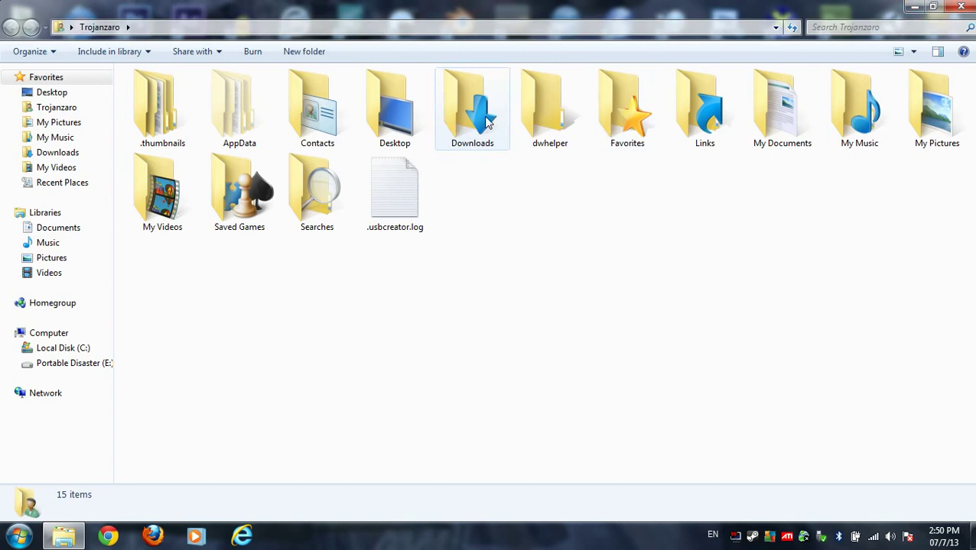
mouse_move(487, 122)
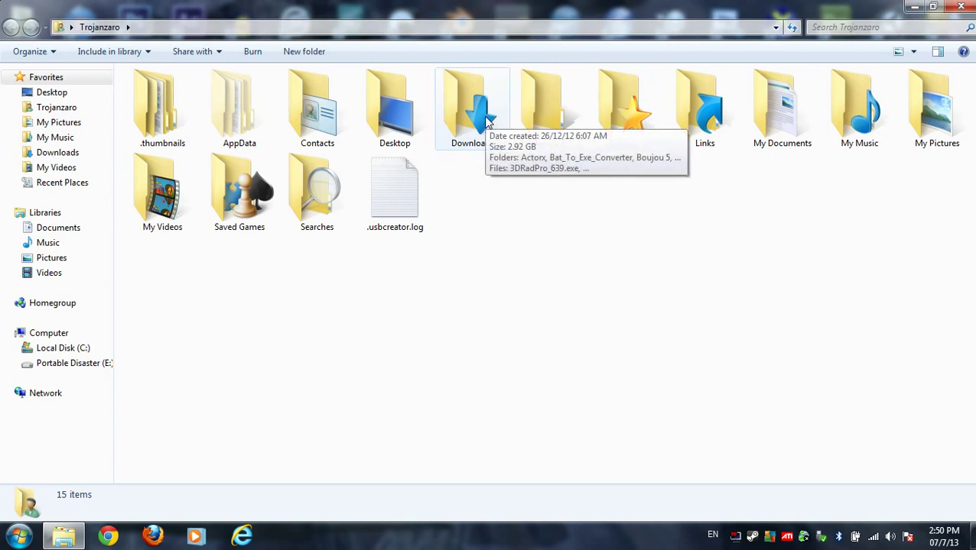
double_click(487, 122)
left_click(914, 6)
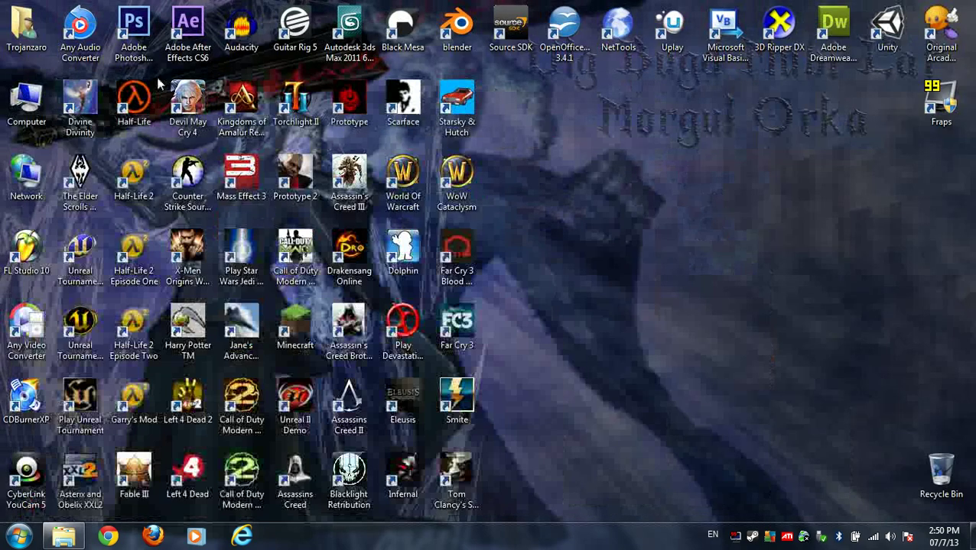
left_click(63, 536)
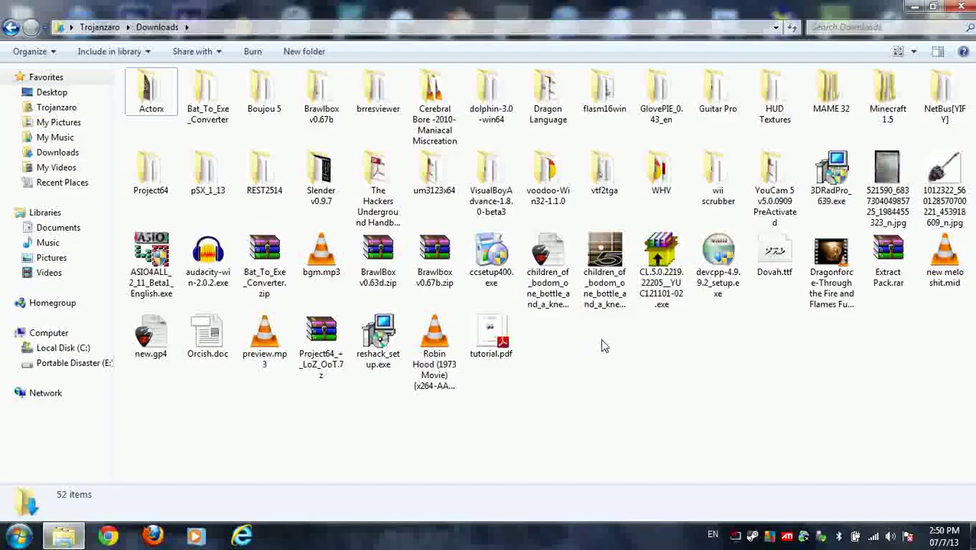
Point out the brresviewer folder in Downloads and look through the contents of the Brawlbox v0.67b folder.
left_click(368, 115)
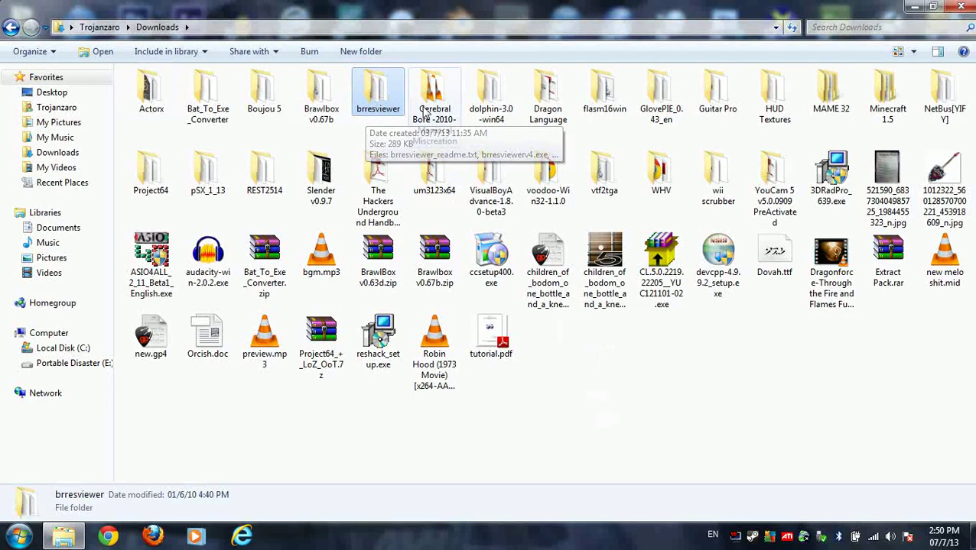
left_click(623, 391)
left_click(440, 121)
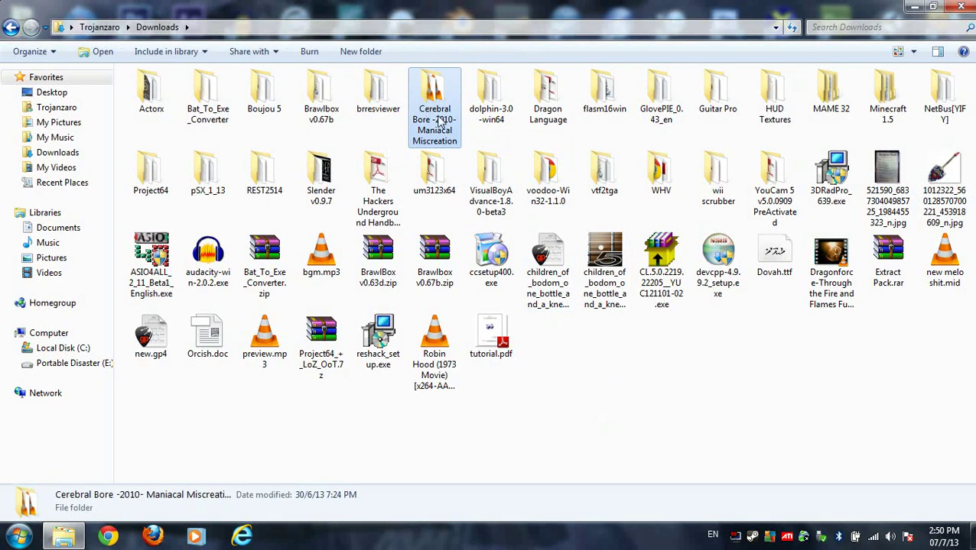
left_click(672, 388)
left_click(377, 98)
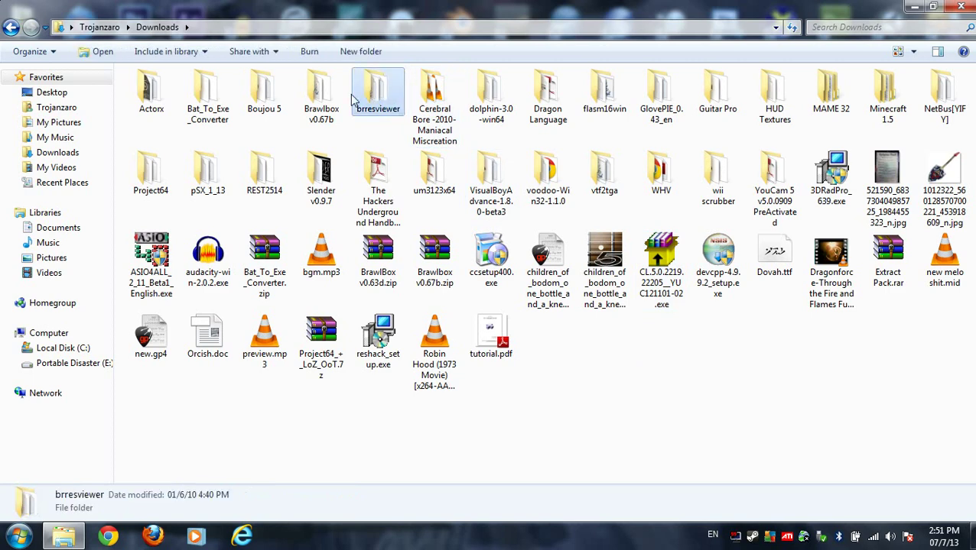
double_click(321, 99)
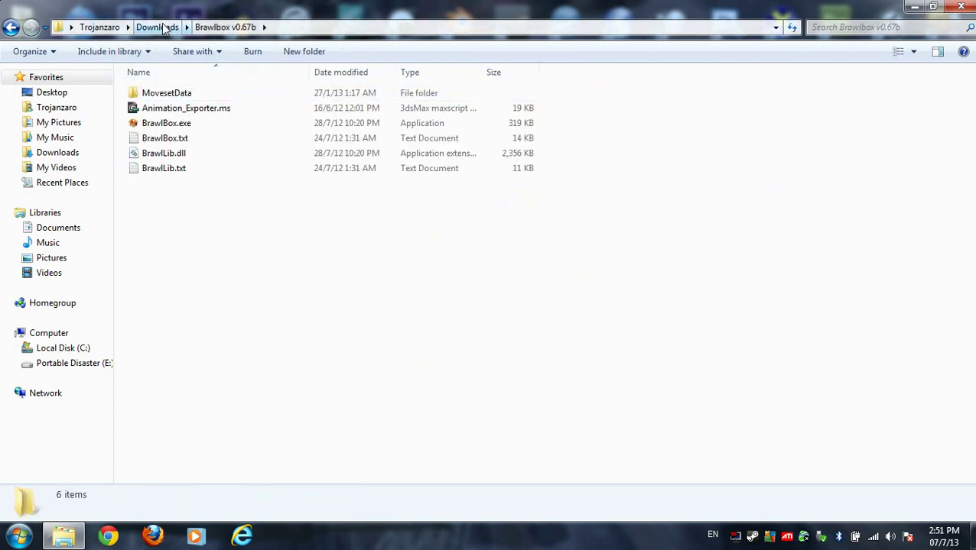
left_click(157, 27)
Look at the ActorX importer scripts in the Actorx folder, and return to Downloads.
left_click(158, 111)
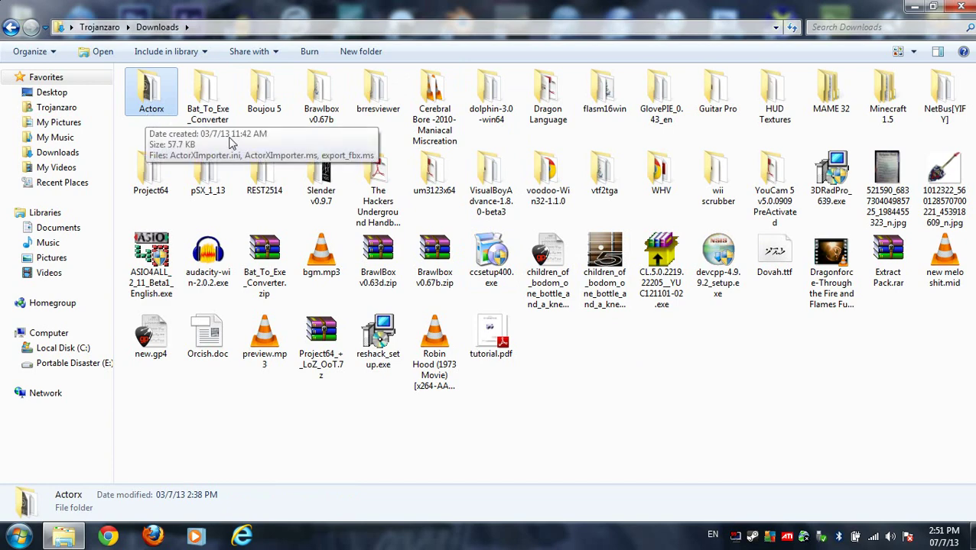
double_click(156, 101)
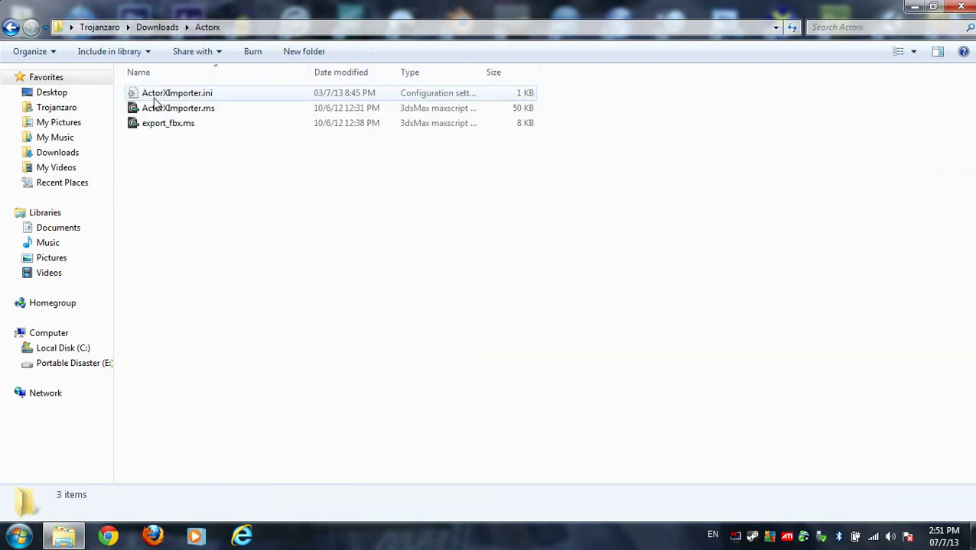
left_click(156, 28)
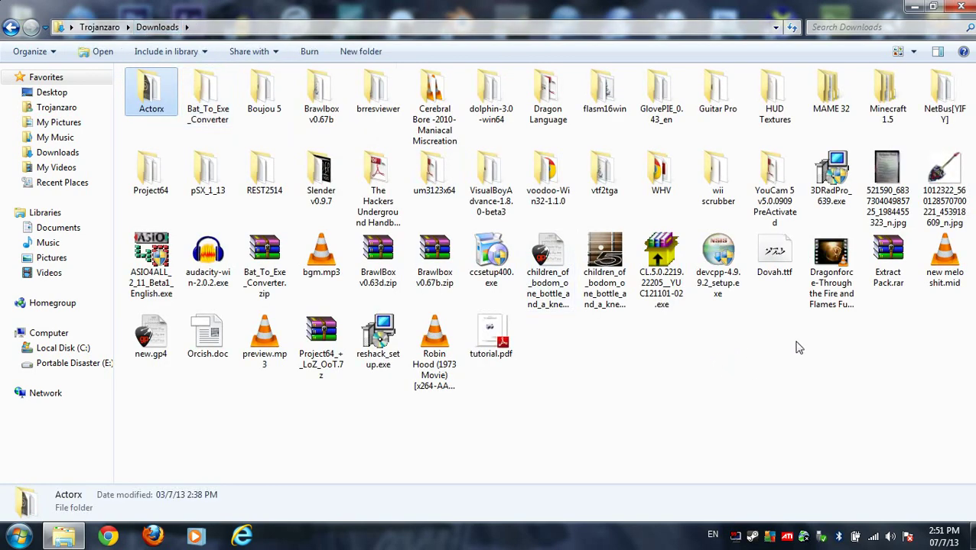
left_click(783, 342)
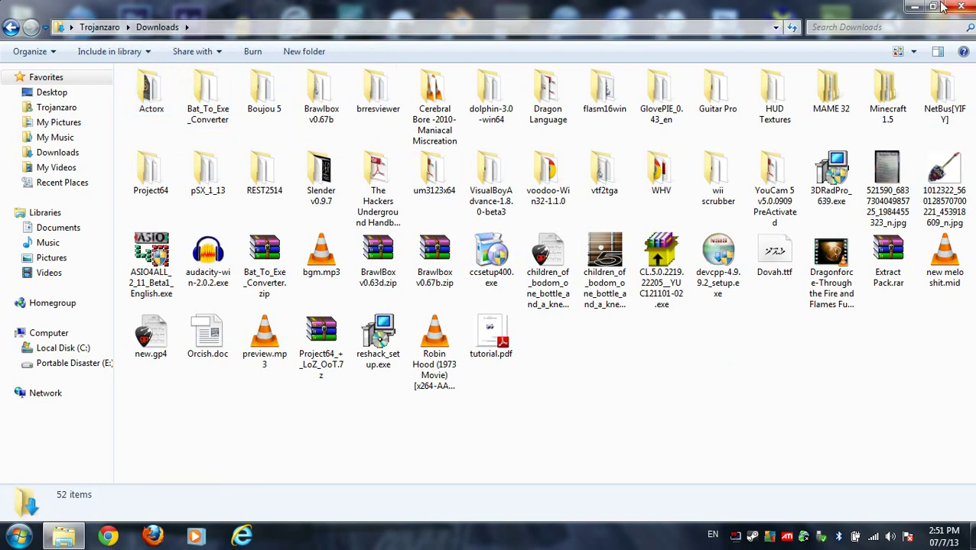
Create a new folder named Skyloft Zelda on the desktop.
left_click(914, 7)
right_click(685, 235)
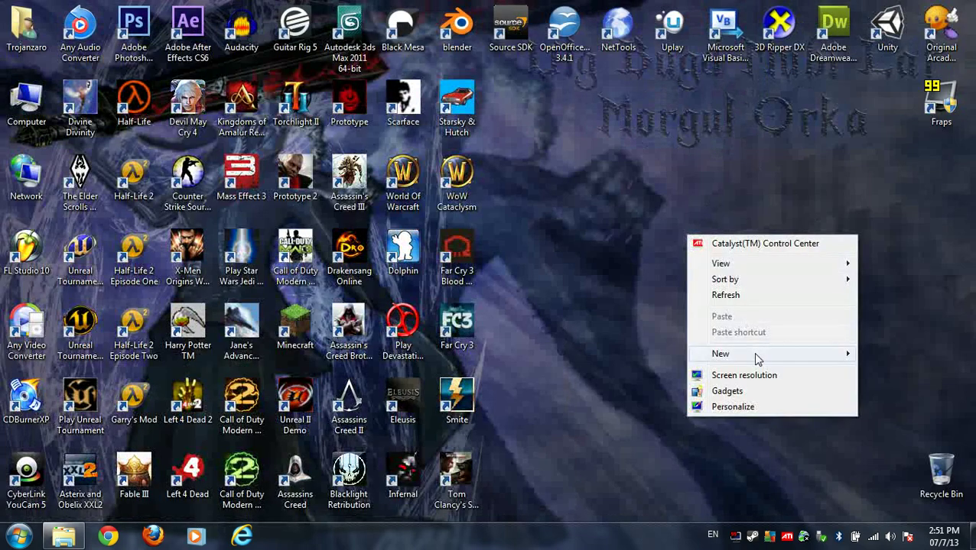
mouse_move(742, 342)
left_click(590, 143)
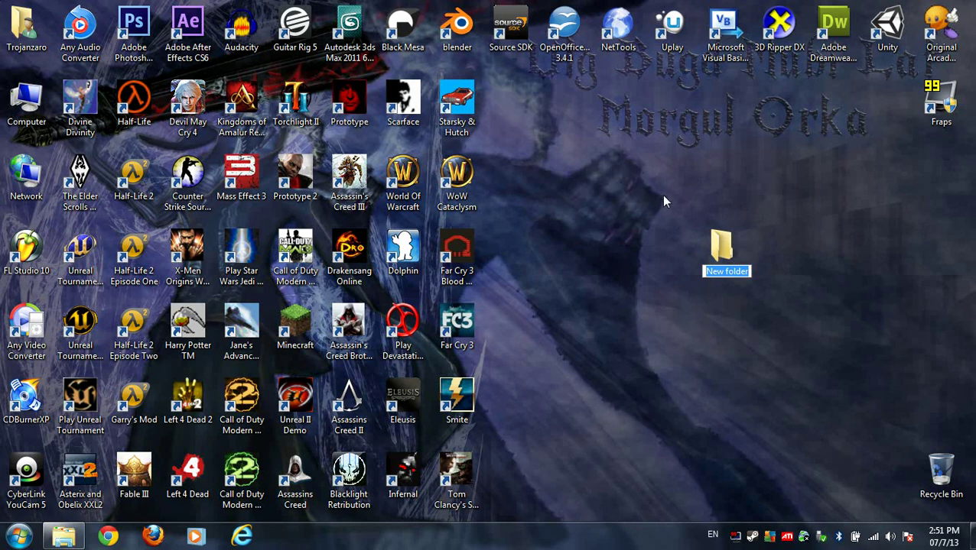
type("Sky")
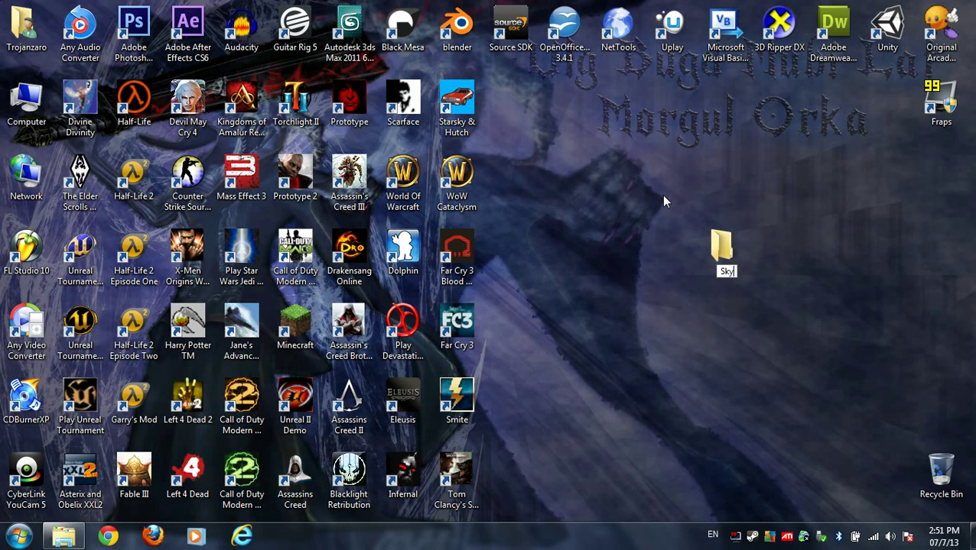
type("loft Zelda")
key("Return")
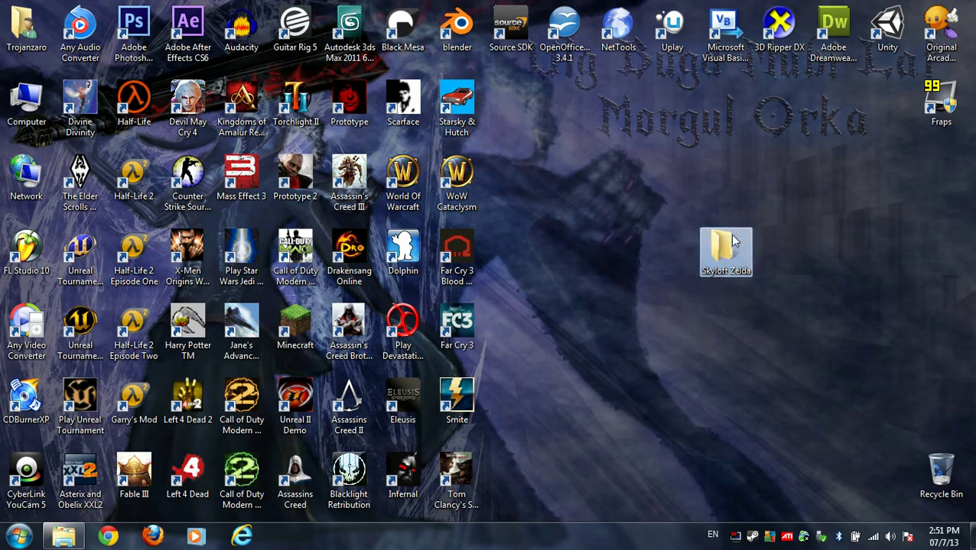
left_click(736, 199)
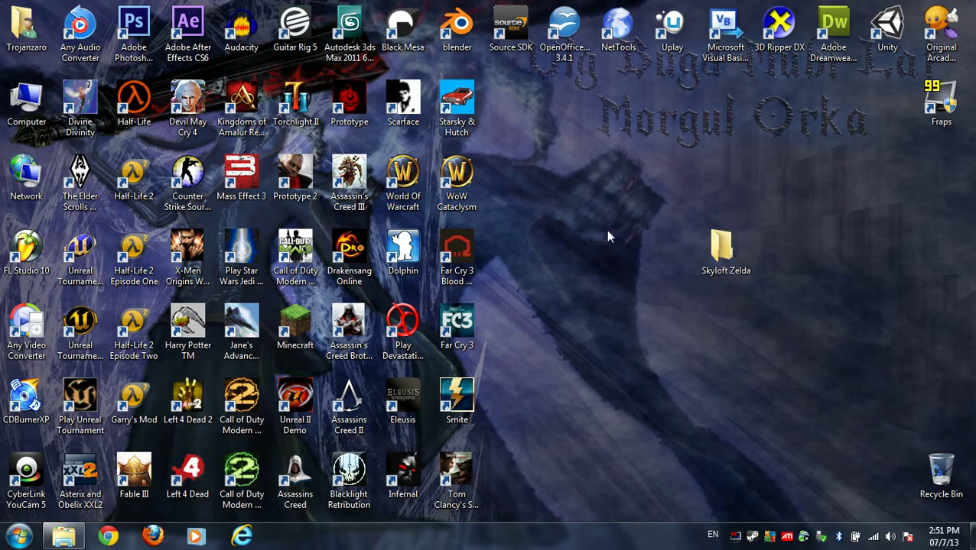
Launch BrawlBox.exe from the Brawlbox v0.67b folder in Downloads, close the folder window and maximize BrawlBox.
left_click(63, 537)
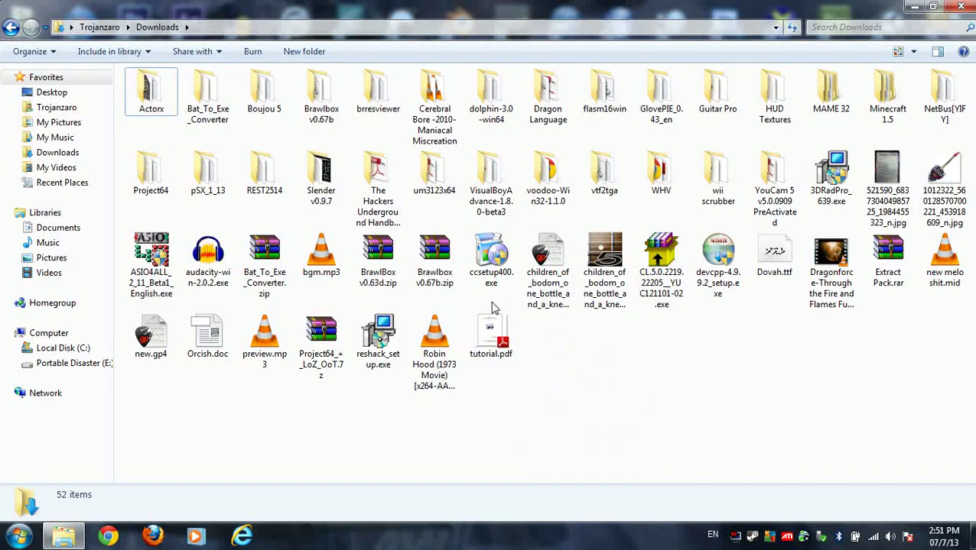
double_click(319, 90)
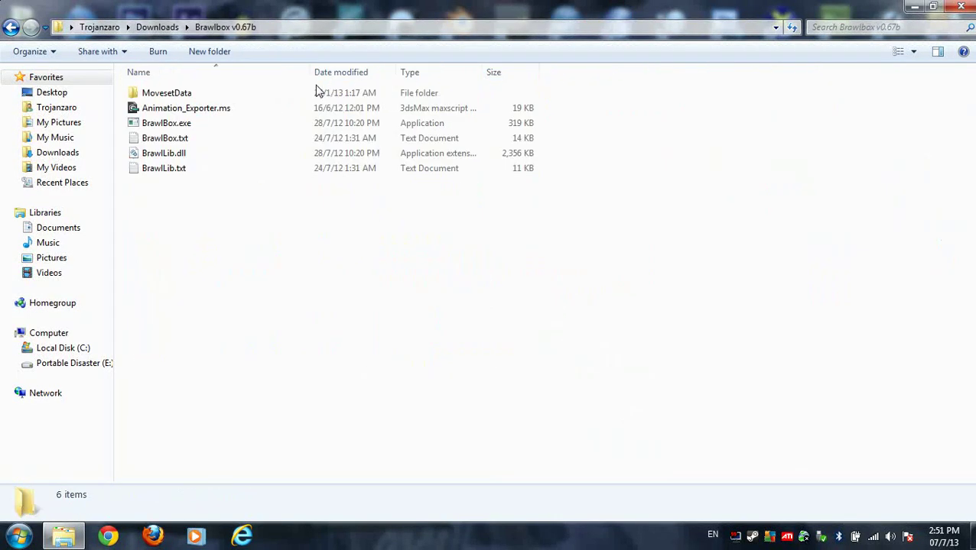
left_click(187, 124)
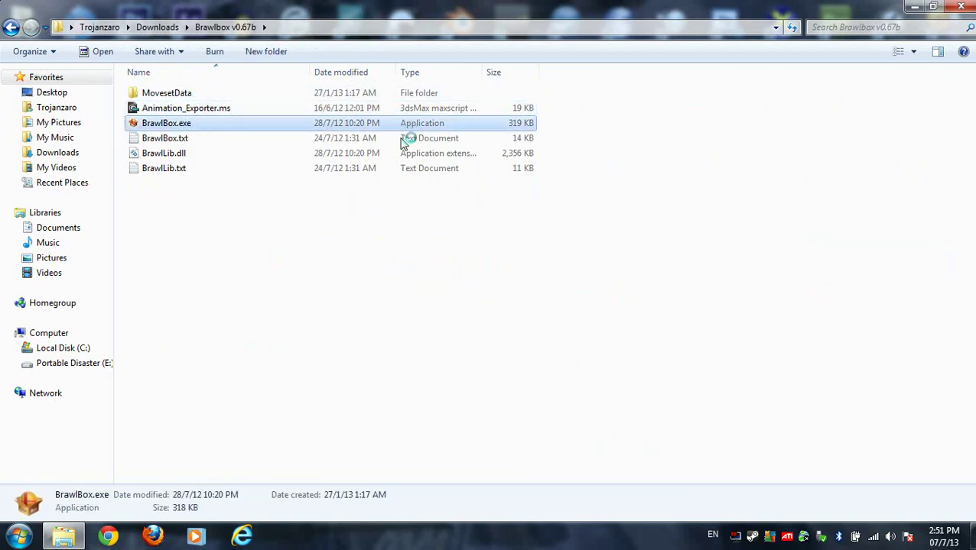
left_click(961, 7)
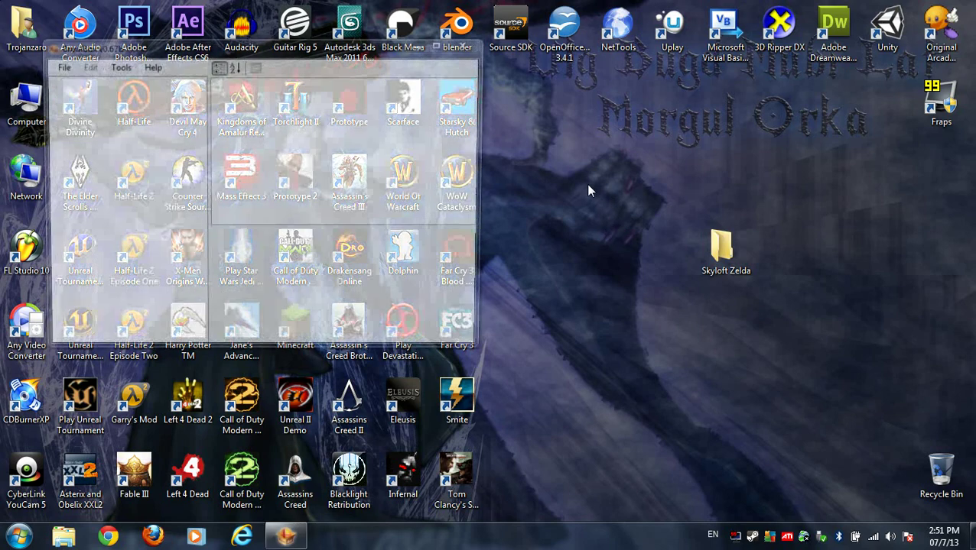
left_click_drag(370, 47, 621, 90)
left_click(693, 87)
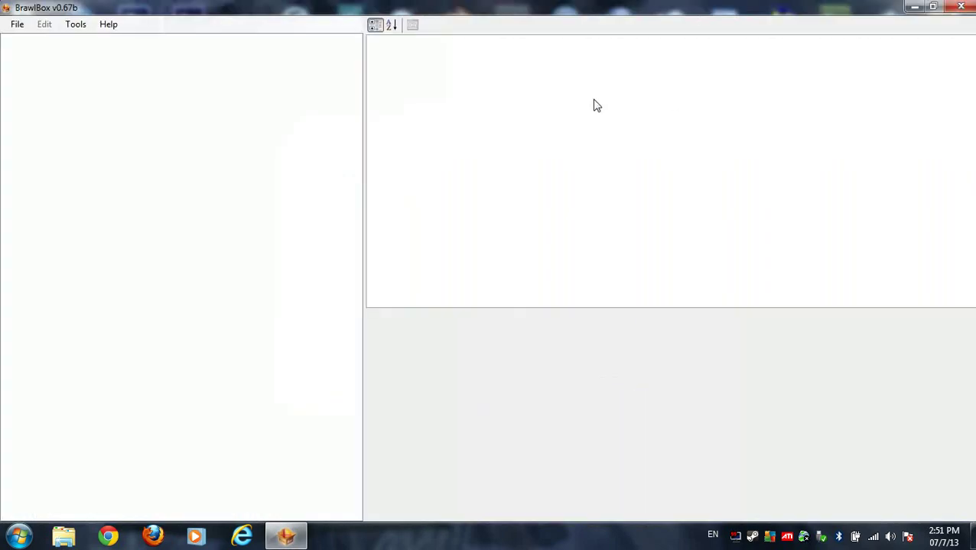
Start opening a file in BrawlBox and browse to the Portable Disaster (E:) drive.
key("super")
key("super")
left_click(17, 24)
left_click(35, 57)
left_click(18, 28)
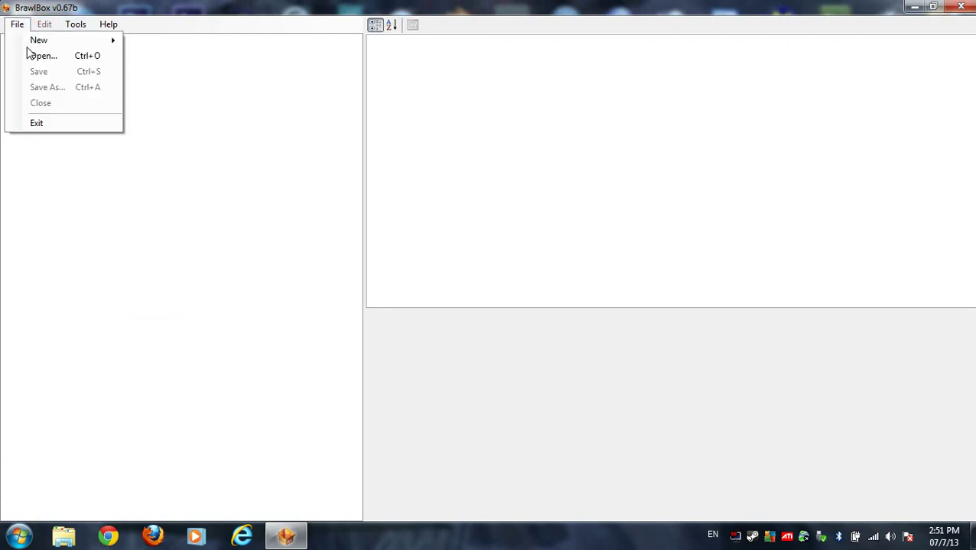
left_click(38, 58)
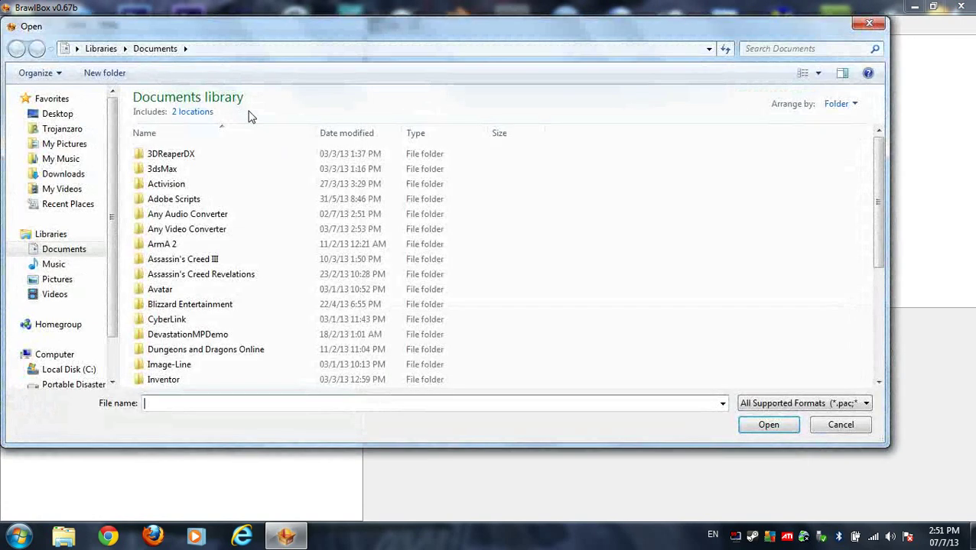
left_click(191, 214)
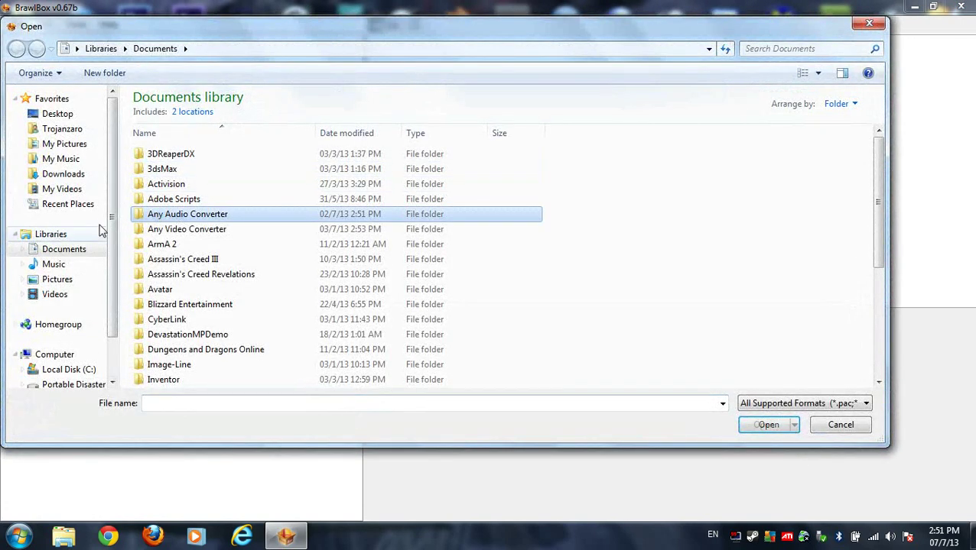
scroll(108, 267, "down", 2)
left_click(76, 333)
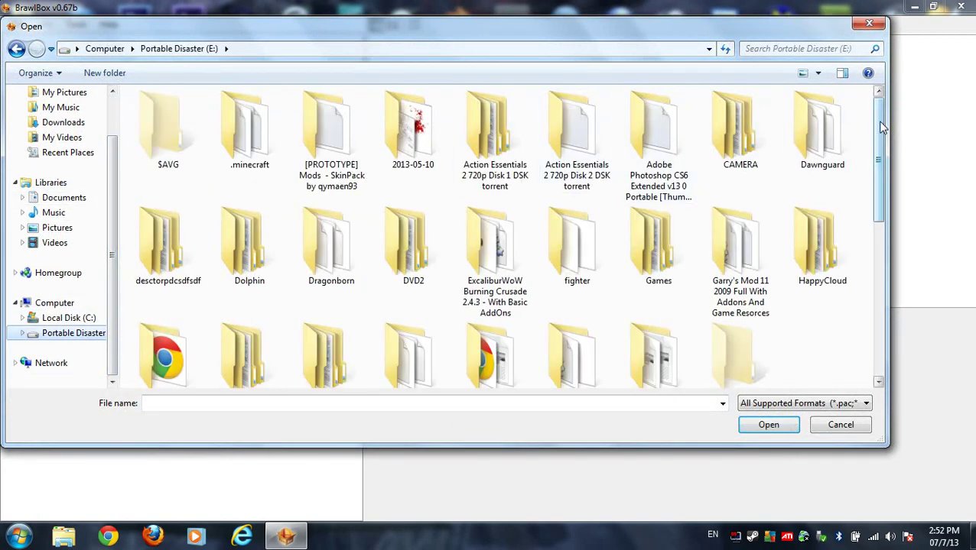
left_click_drag(876, 121, 882, 302)
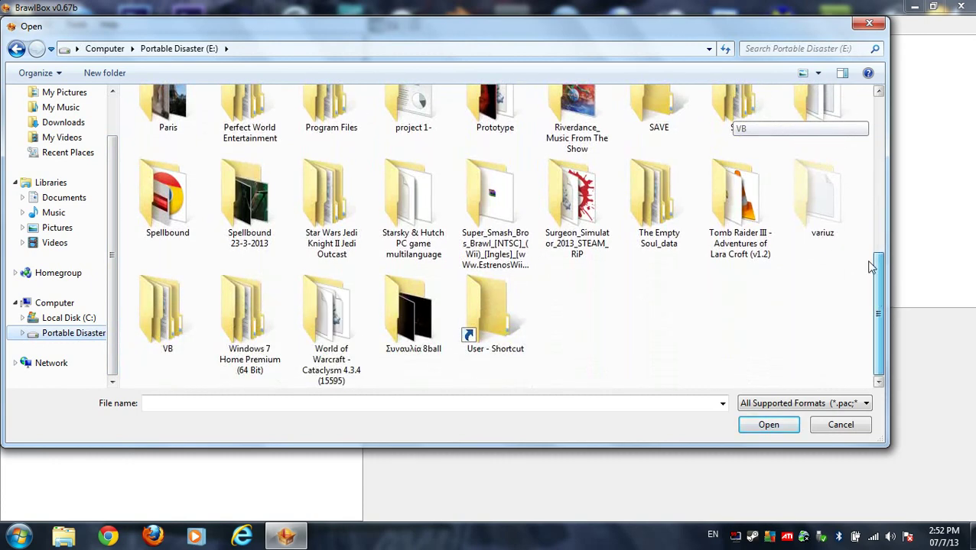
left_click_drag(872, 266, 878, 95)
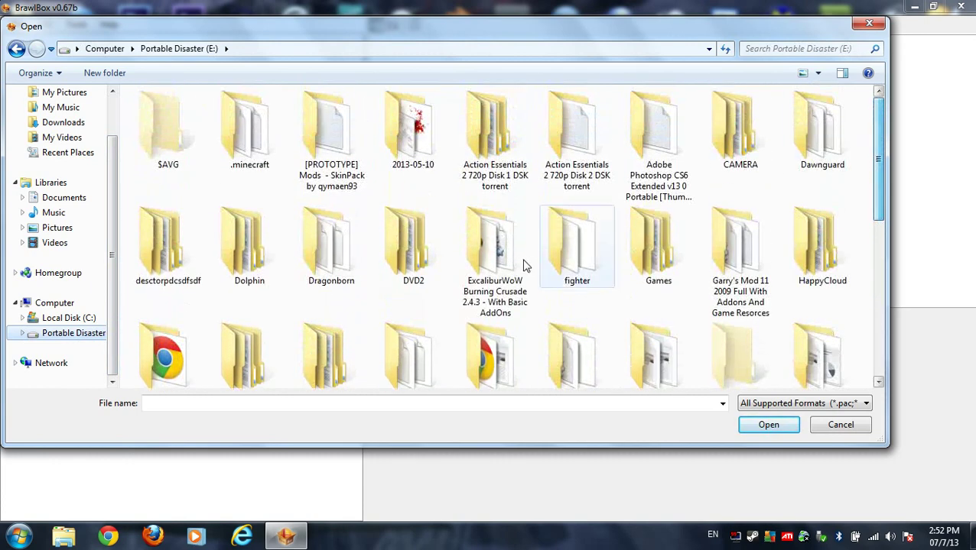
Open FitZelda01.pac from the Skyloft Zelda folder inside the fighter folder on the E: drive.
double_click(576, 262)
left_click(221, 234)
scroll(188, 265, "down", 2)
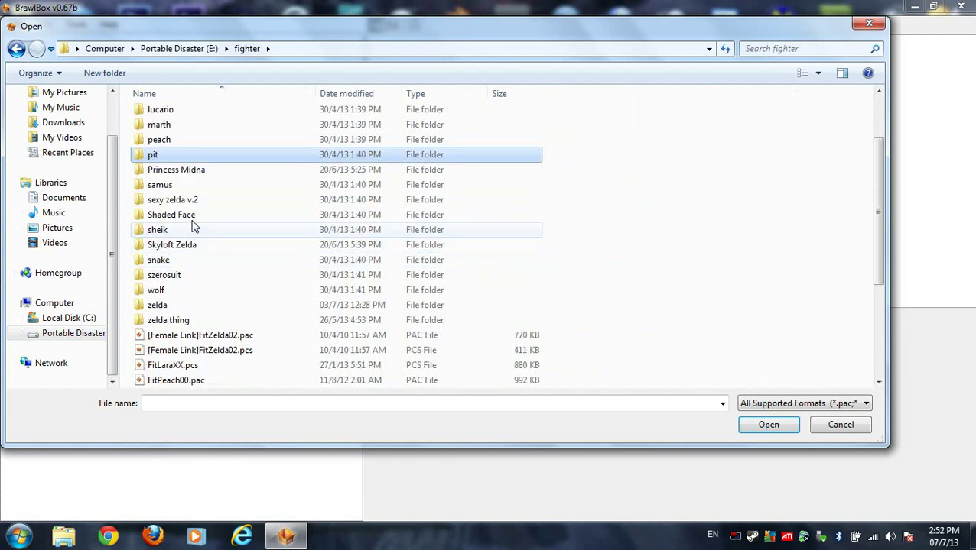
double_click(193, 245)
left_click(191, 115)
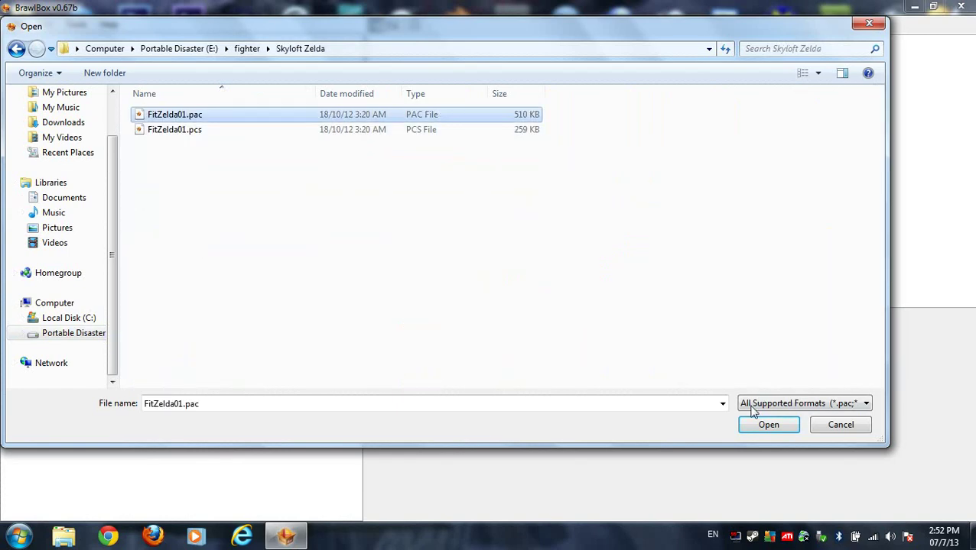
left_click(757, 424)
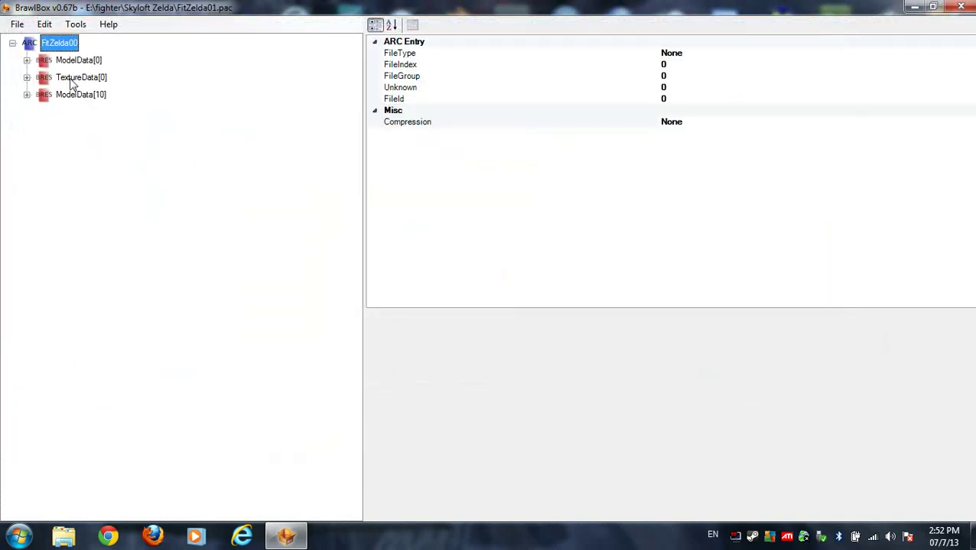
Expand TextureData[0] and its Textures(NW4R) folder to list the character's textures.
key("Down")
key("Down")
key("Down")
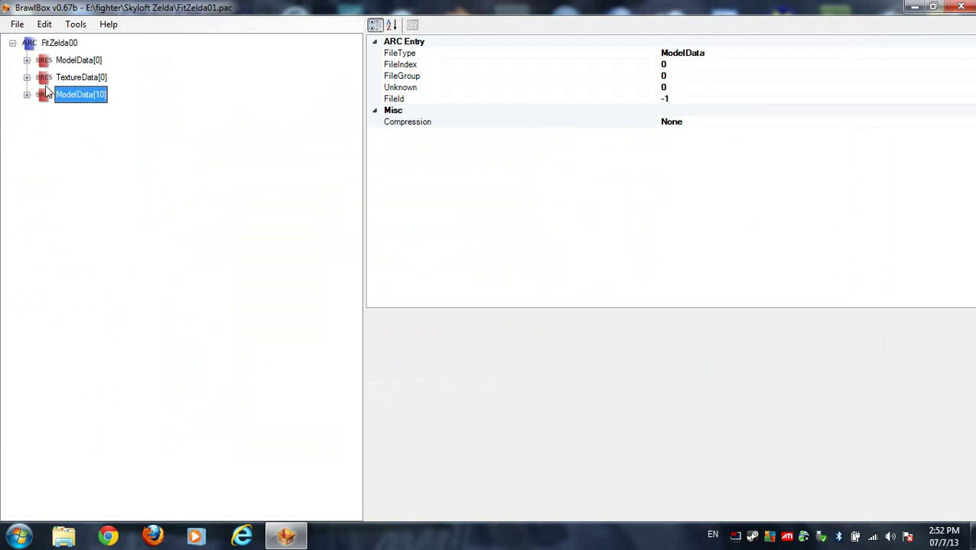
key("Up")
left_click(27, 78)
left_click(41, 95)
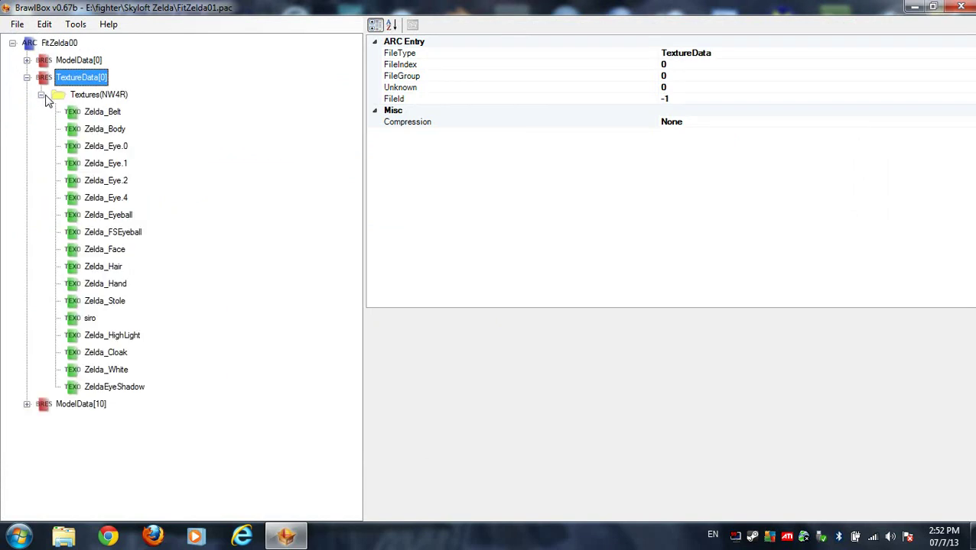
Preview several of the Zelda textures, including the body, eyes, eyeball, hair, highlight and eye shadow.
left_click(110, 113)
left_click(113, 130)
left_click(113, 147)
left_click(115, 198)
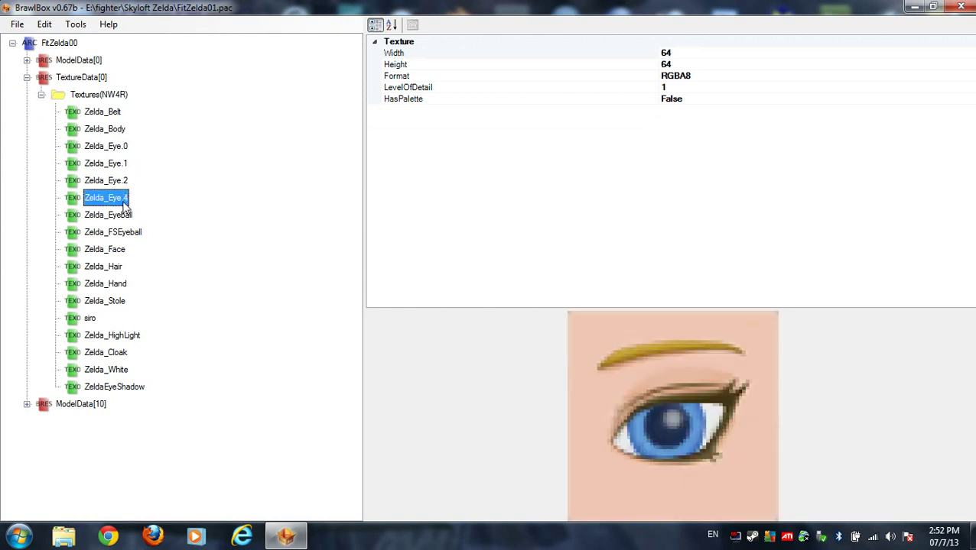
left_click(108, 215)
left_click(103, 266)
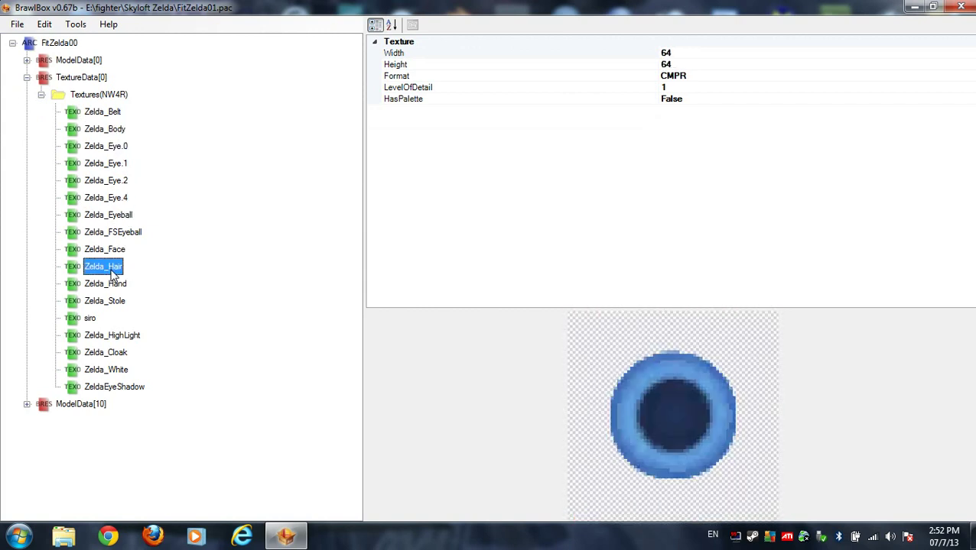
left_click(112, 335)
left_click(108, 370)
left_click(115, 387)
Export the Zelda_Belt texture as Zelda_Belt.png into the Skyloft Zelda folder on the desktop.
left_click(96, 113)
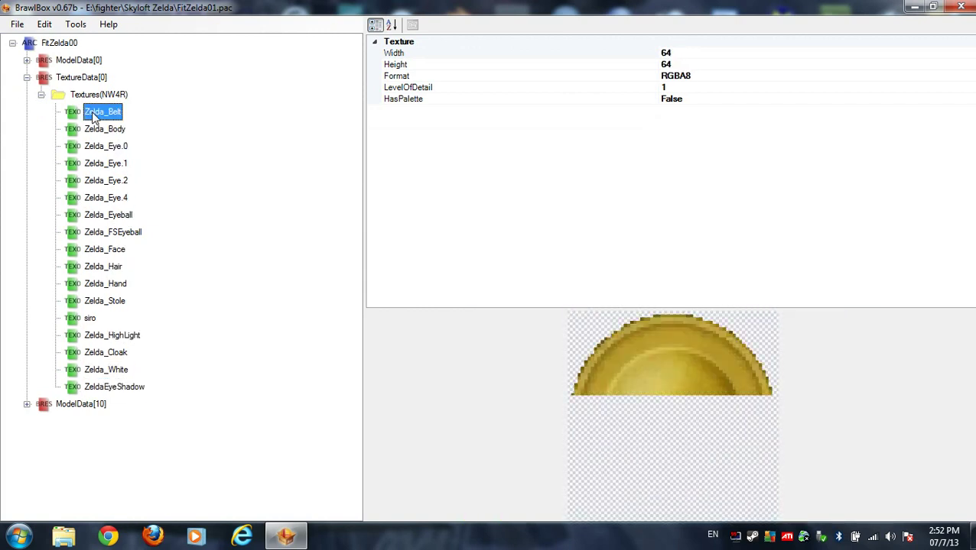
right_click(94, 113)
left_click(167, 124)
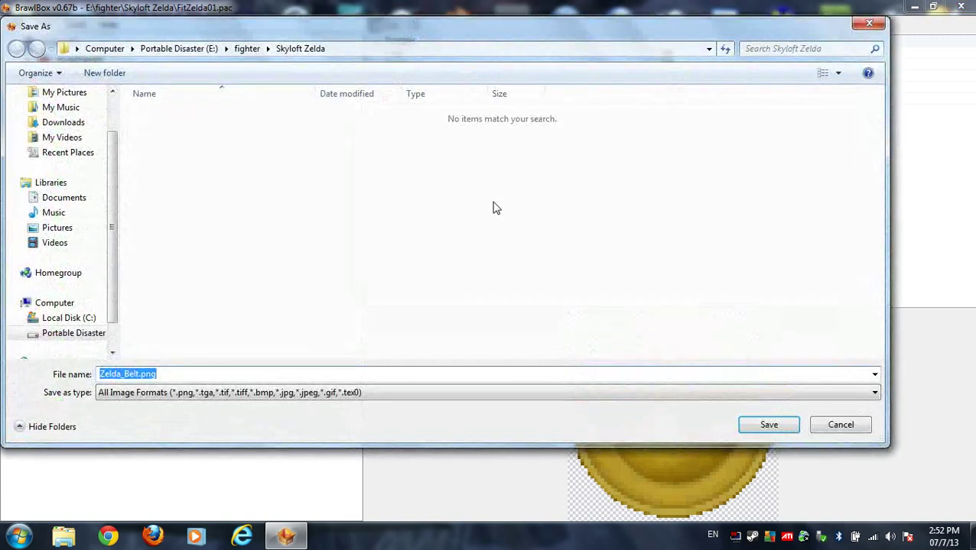
scroll(115, 256, "up", 3)
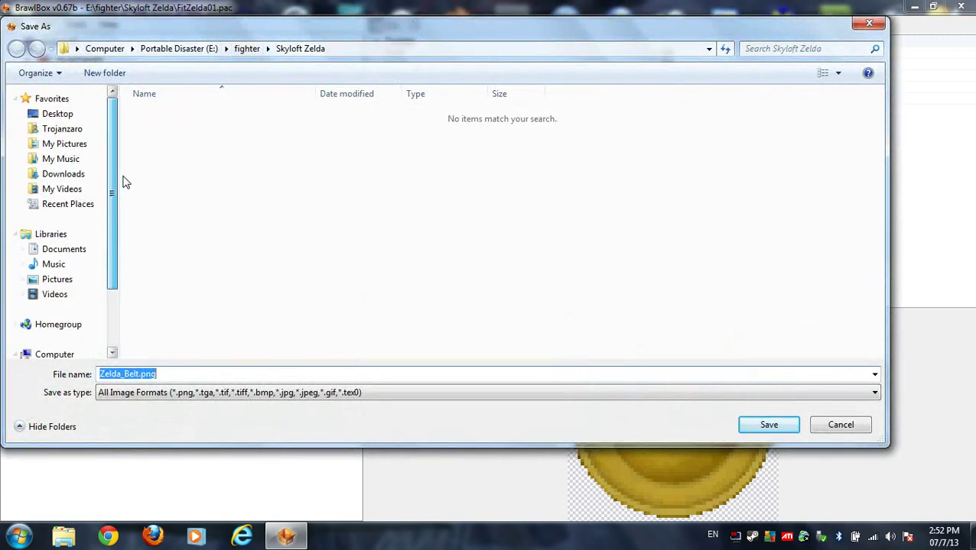
left_click(67, 116)
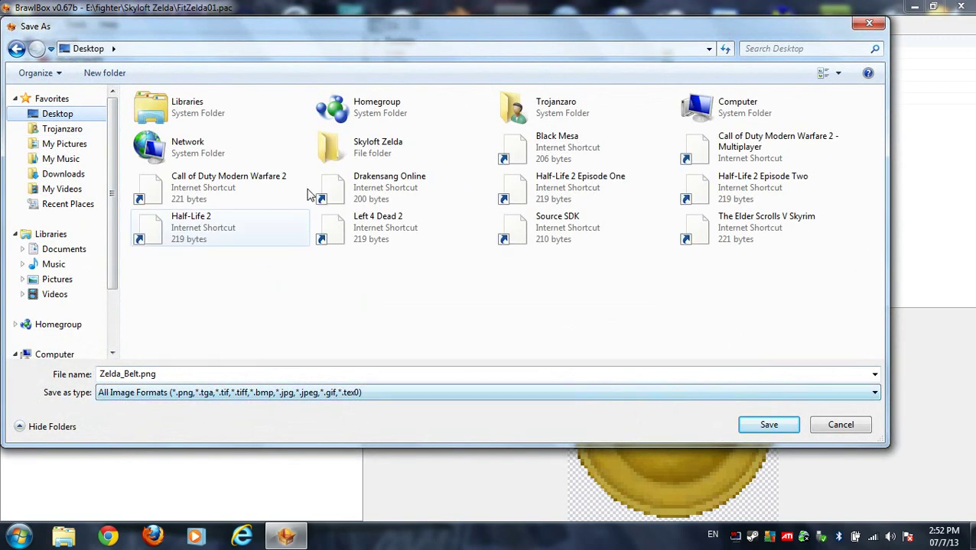
double_click(394, 148)
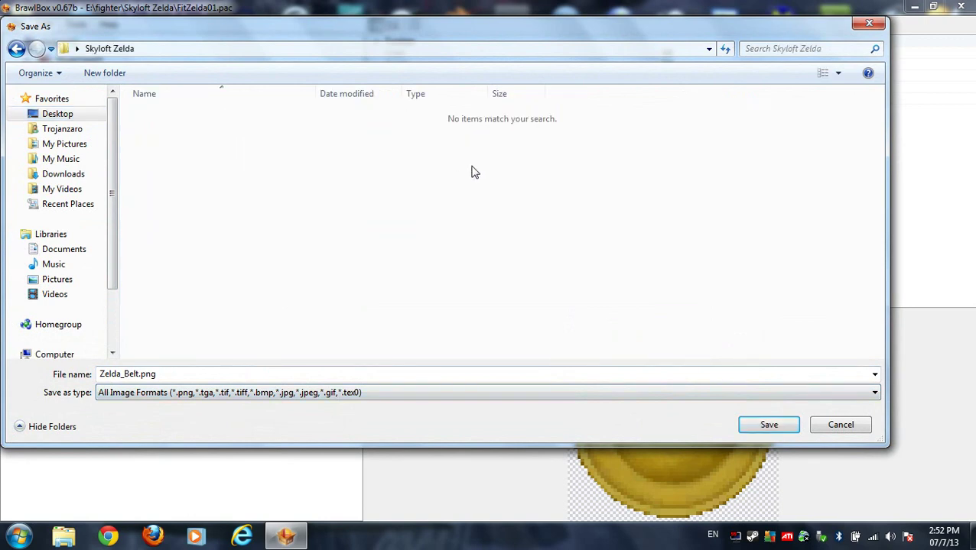
left_click(769, 425)
Export the Zelda_Body and Zelda_Eye.0 textures as PNG files into the desktop's Skyloft Zelda folder.
left_click(117, 133)
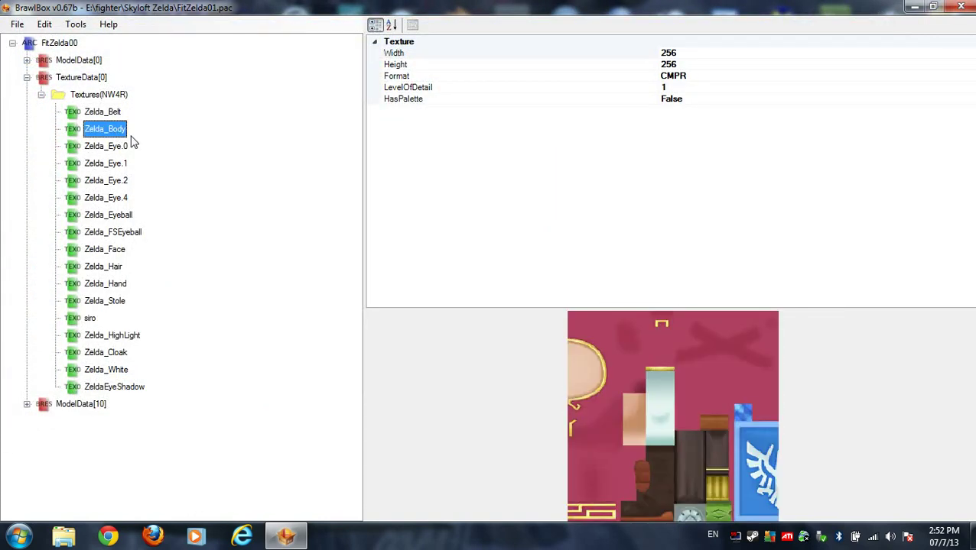
key("ctrl+e")
left_click(754, 426)
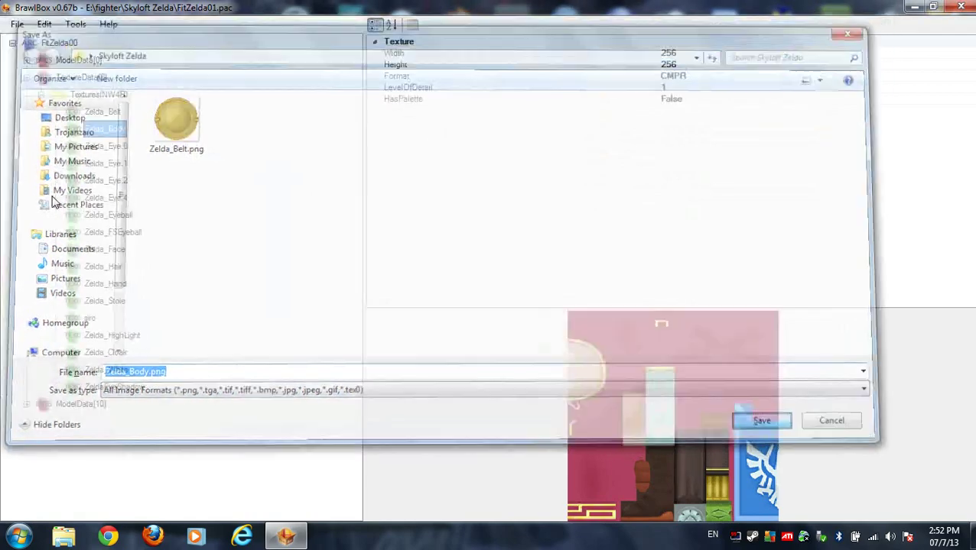
key("Down")
key("ctrl+e")
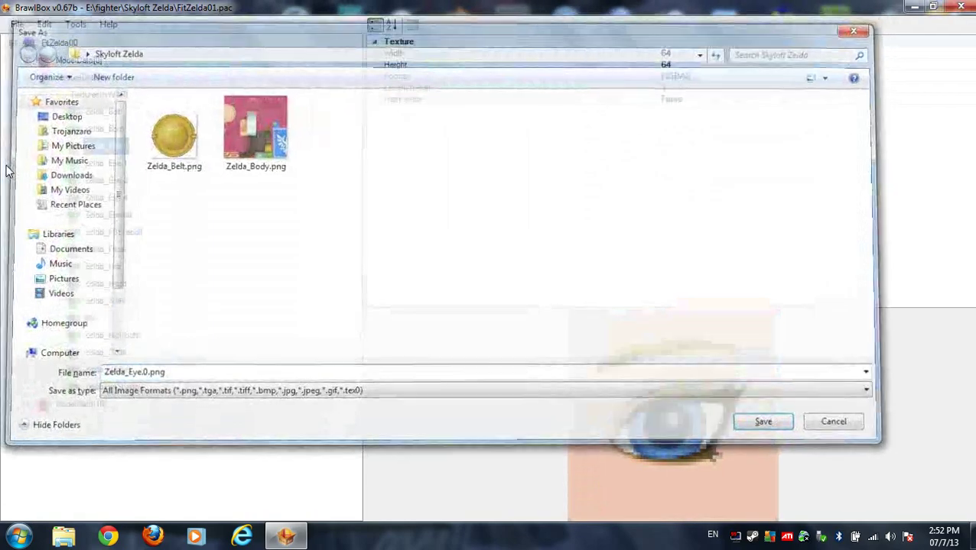
key("Return")
Export the Zelda_Eye.1, Zelda_Eye.2 and Zelda_Eye.4 textures as PNG files into the same folder.
key("Down")
key("ctrl+e")
key("Return")
key("Down")
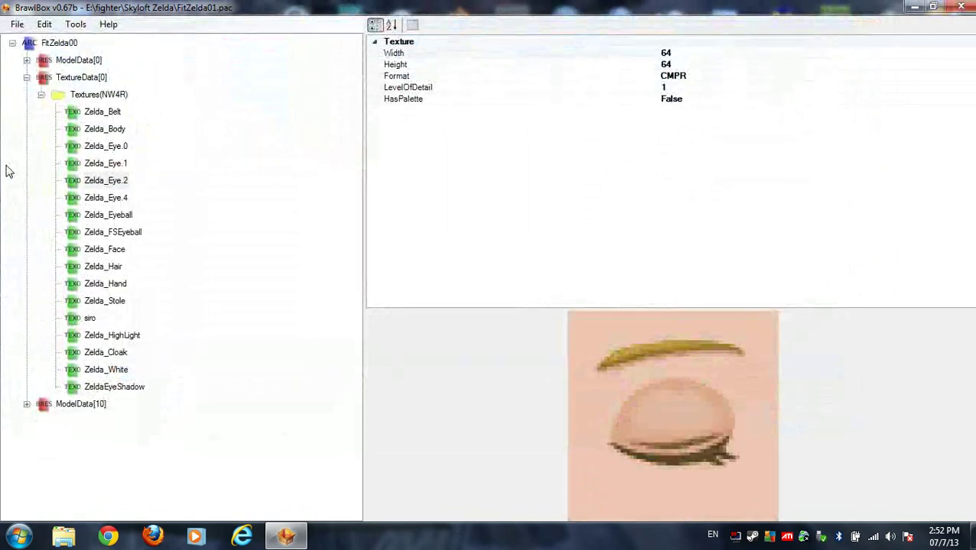
key("ctrl+e")
key("Return")
key("Down")
key("ctrl+e")
key("Return")
Export the Zelda_Eyeball and Zelda_FSEyeball textures as PNG files into the Skyloft Zelda folder.
key("Down")
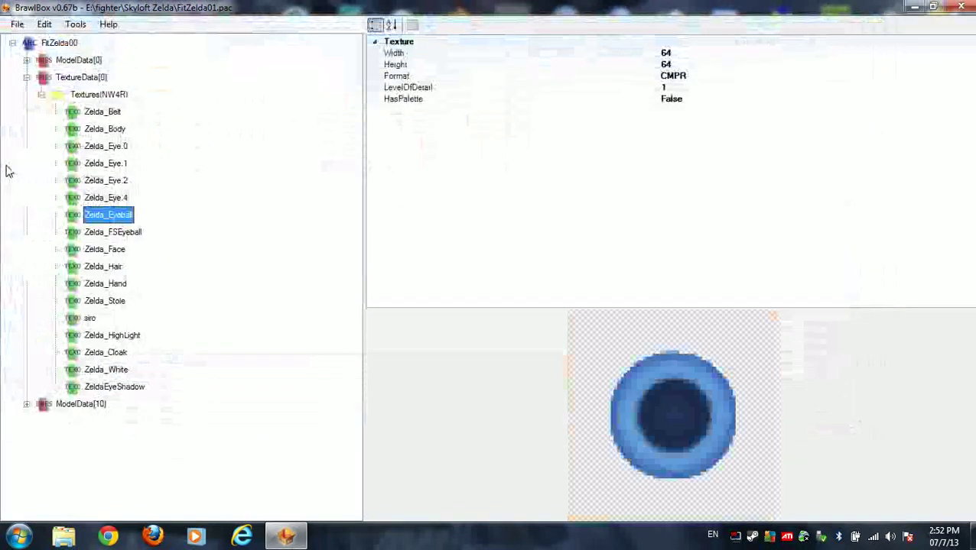
key("ctrl+e")
key("Return")
key("Down")
key("ctrl+e")
key("Return")
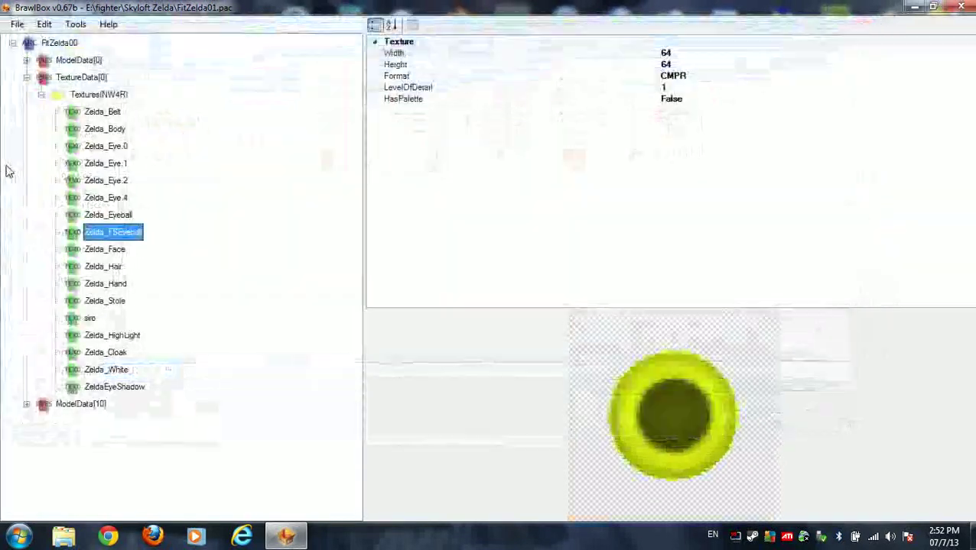
Export the Zelda_Face and Zelda_Hair textures as PNG files into the Skyloft Zelda folder.
key("Down")
key("ctrl+e")
key("Return")
key("Down")
key("ctrl+e")
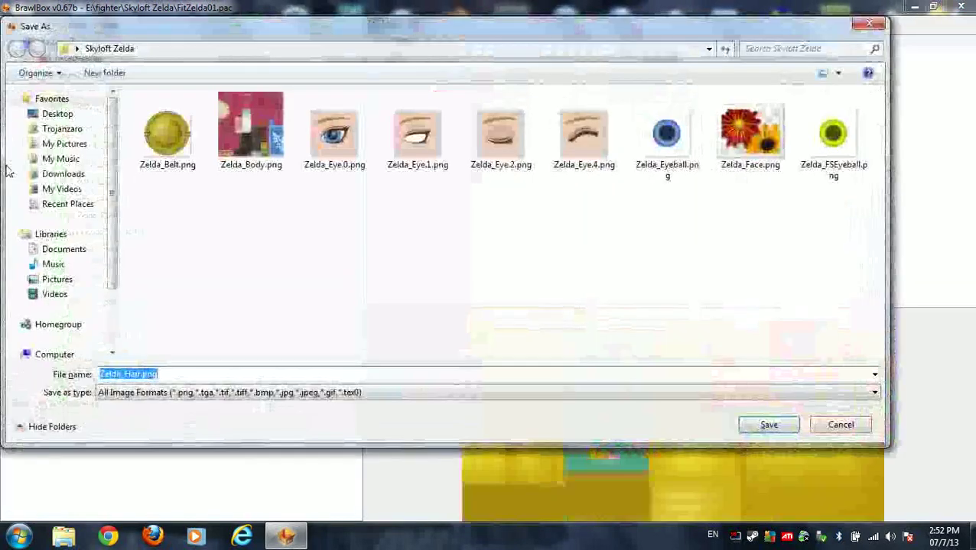
key("Return")
Export the Zelda_Hand and Zelda_Stole textures as PNG files into the Skyloft Zelda folder.
key("Down")
key("ctrl+e")
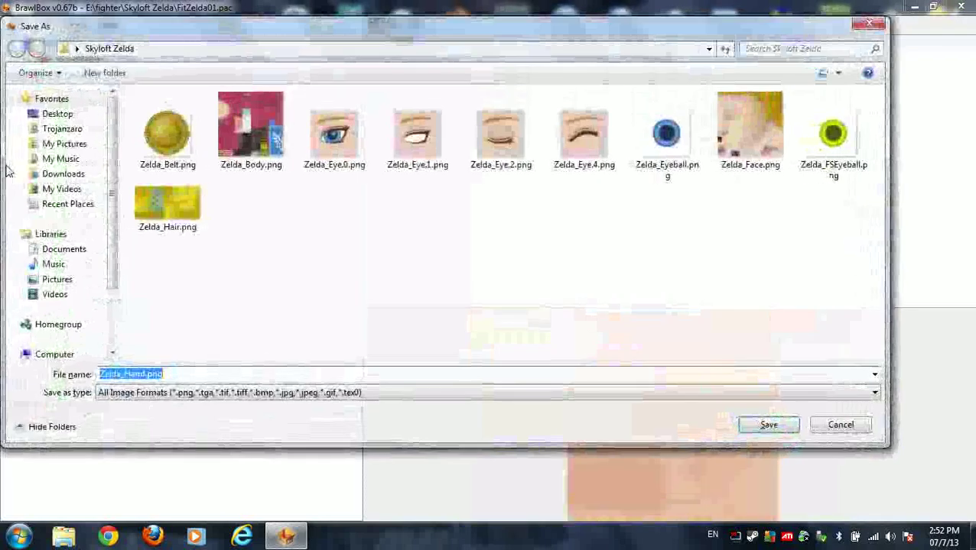
key("Return")
key("Down")
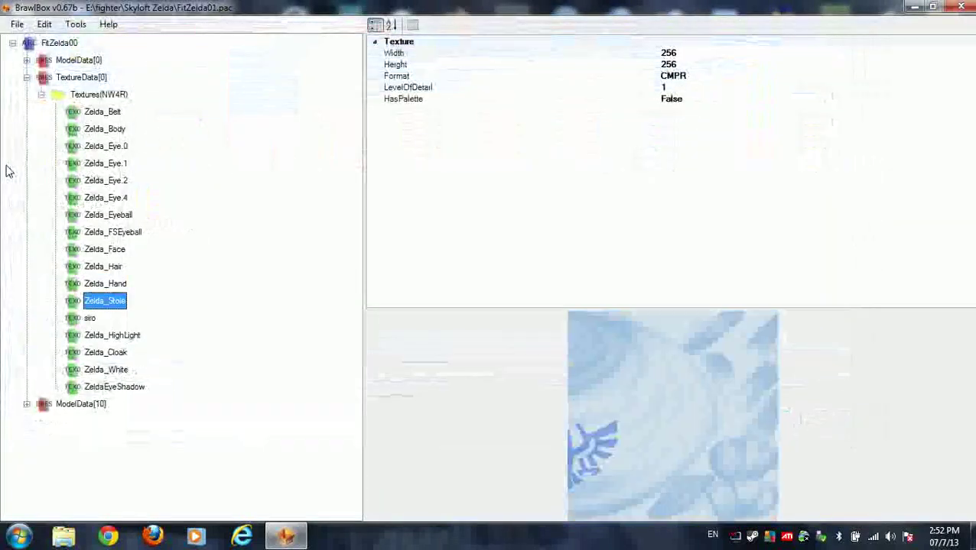
key("ctrl+e")
key("Return")
Export the siro and Zelda_HighLight textures as PNG files into the Skyloft Zelda folder.
key("Down")
key("ctrl+e")
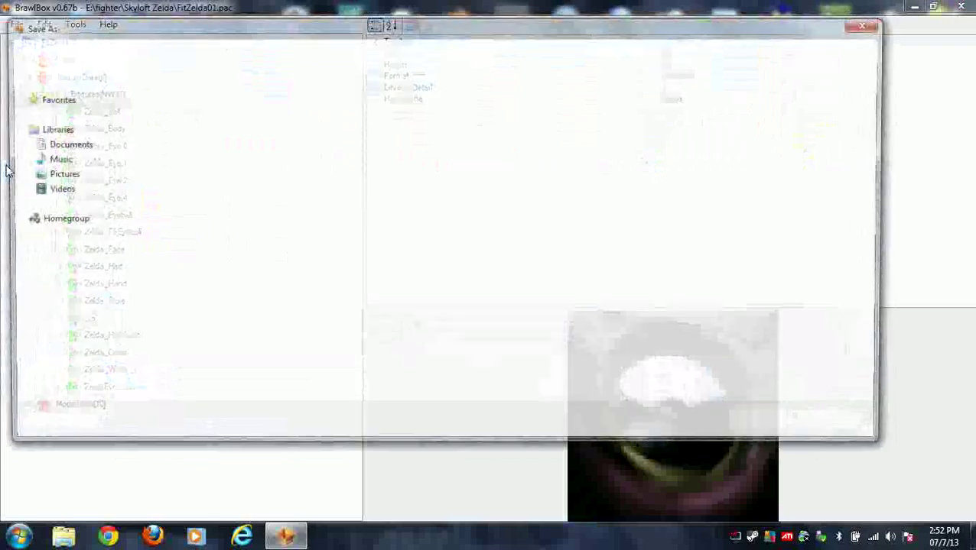
key("Return")
key("Down")
key("ctrl+e")
key("Return")
Export the Zelda_Cloak, Zelda_White and ZeldaEyeShadow textures as PNG files into the Skyloft Zelda folder.
key("Down")
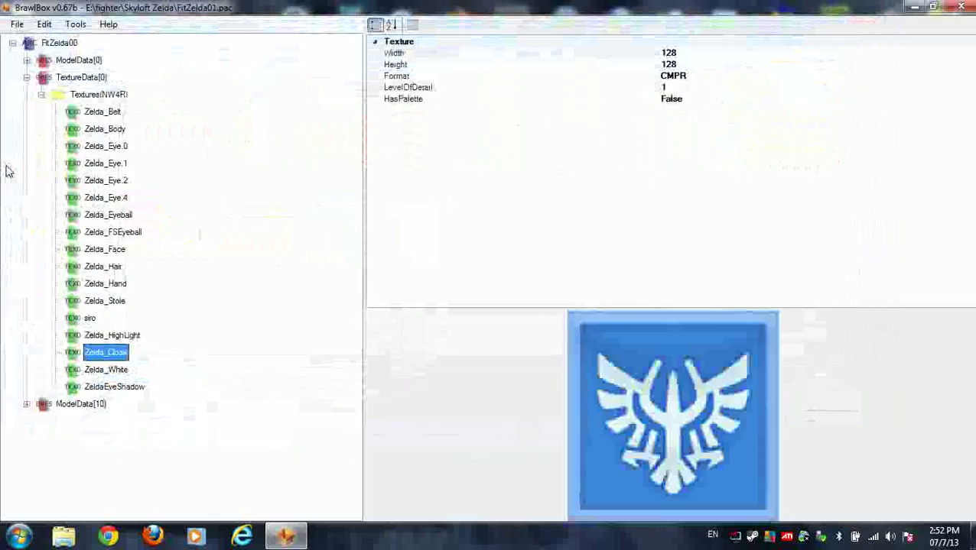
key("ctrl+e")
key("Return")
key("Down")
key("ctrl+e")
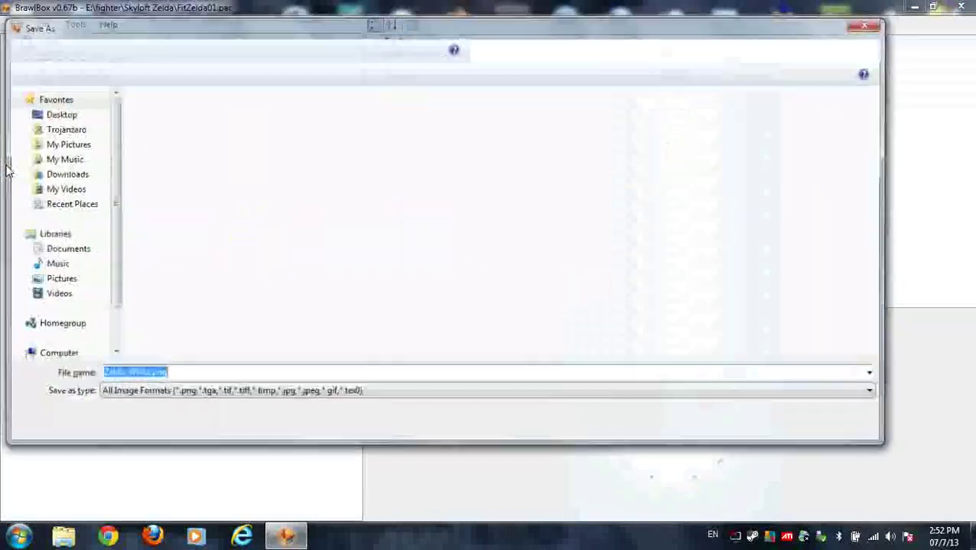
key("Return")
key("Down")
key("ctrl+e")
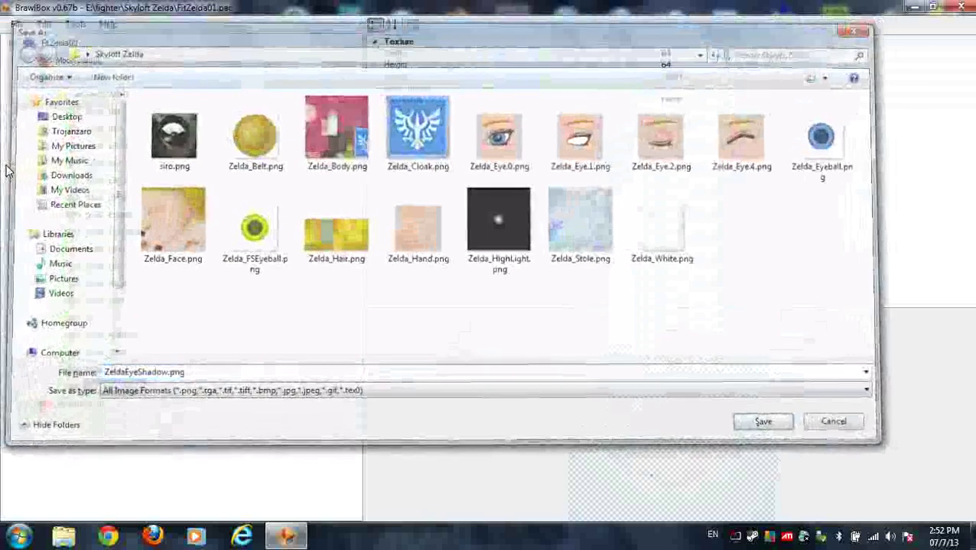
key("Return")
Collapse the texture data and expand ModelData[0] down to the contents of its 3DModels(NW4R) folder.
left_click(42, 94)
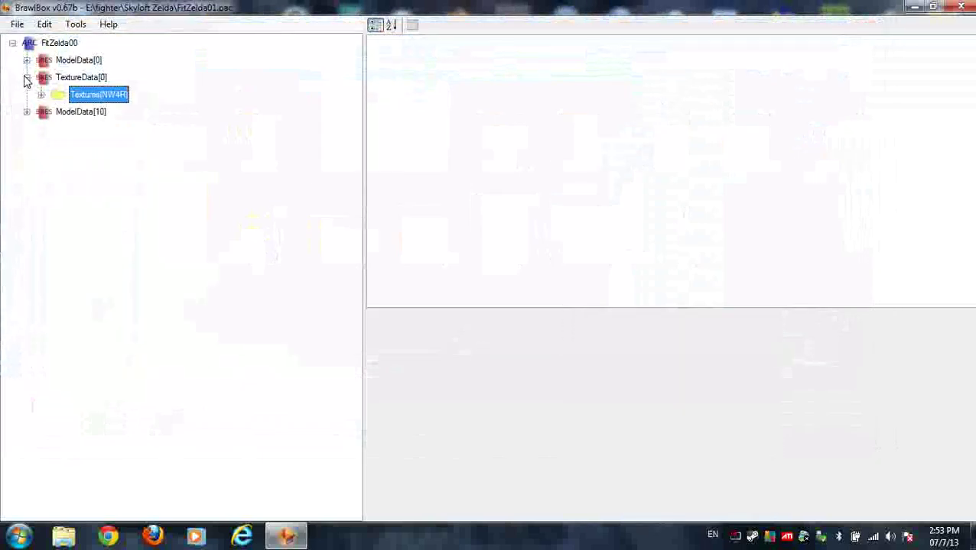
left_click(26, 77)
left_click(26, 60)
left_click(41, 77)
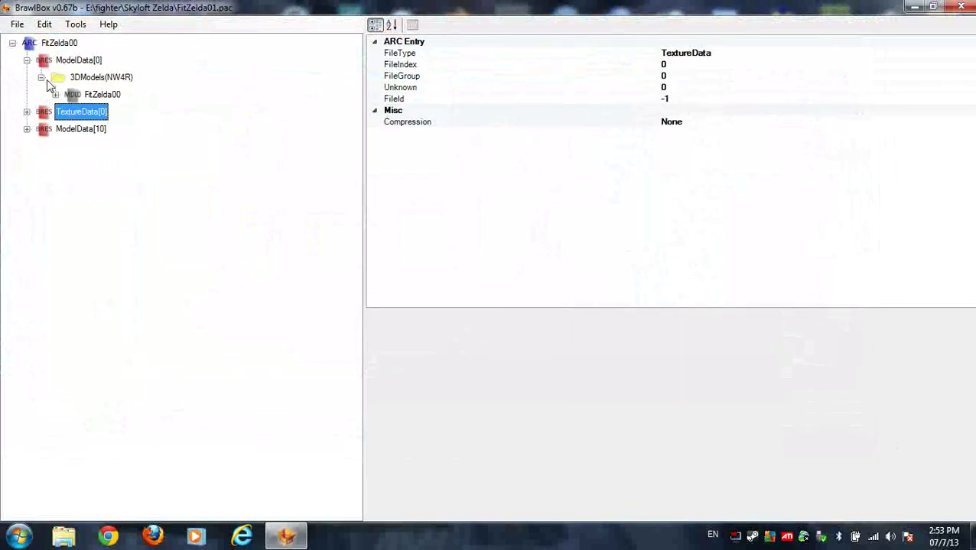
Export the FitZelda00 model as FitZelda00.mdl0 into the Skyloft Zelda folder on the desktop.
right_click(93, 96)
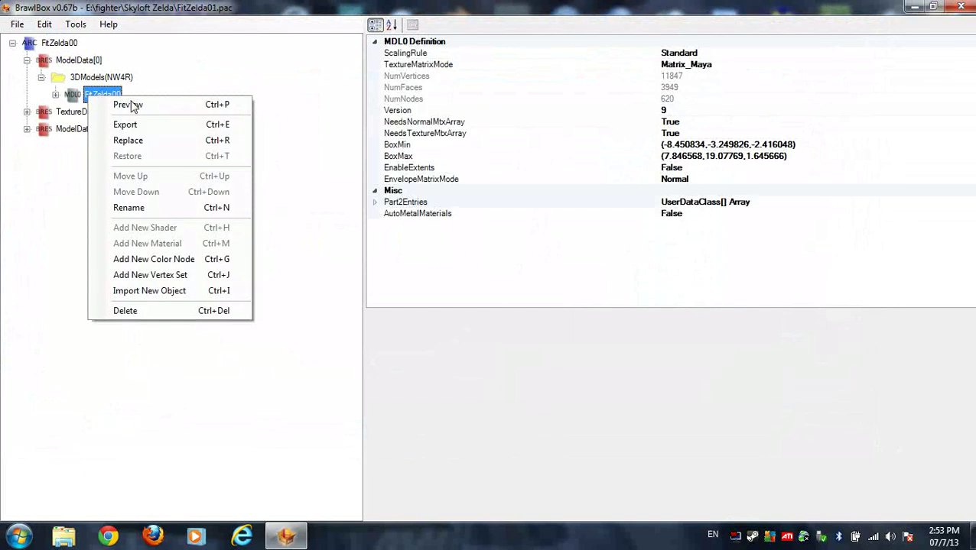
left_click(77, 61)
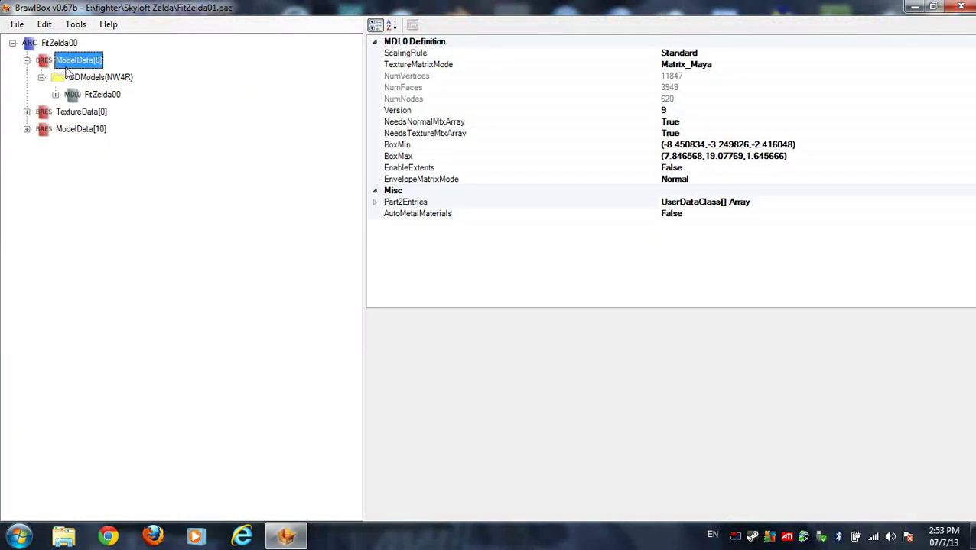
left_click(102, 95)
right_click(92, 97)
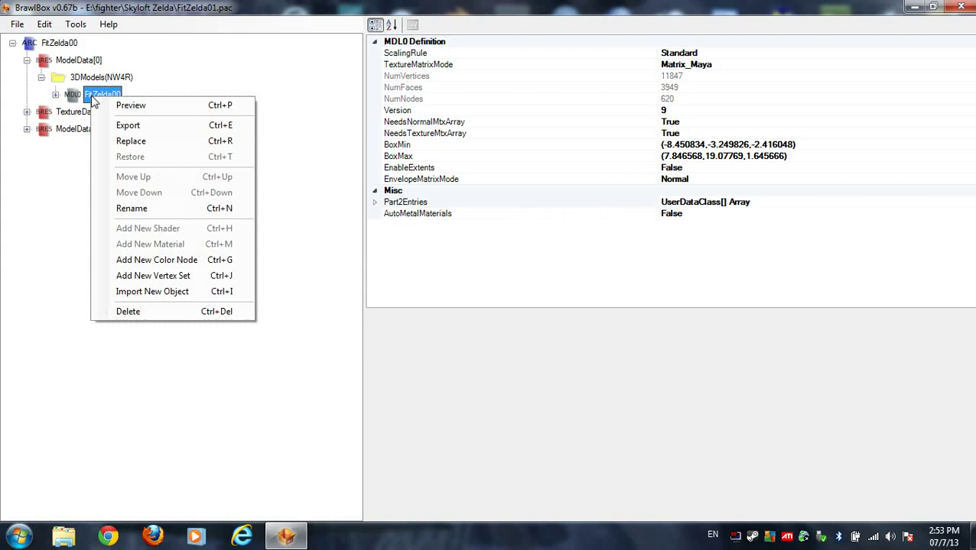
left_click(151, 123)
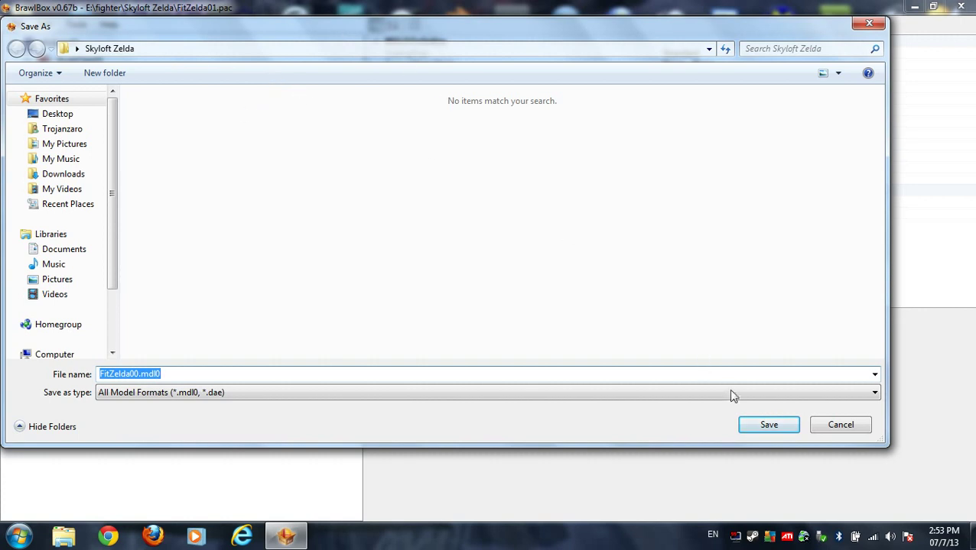
left_click(769, 426)
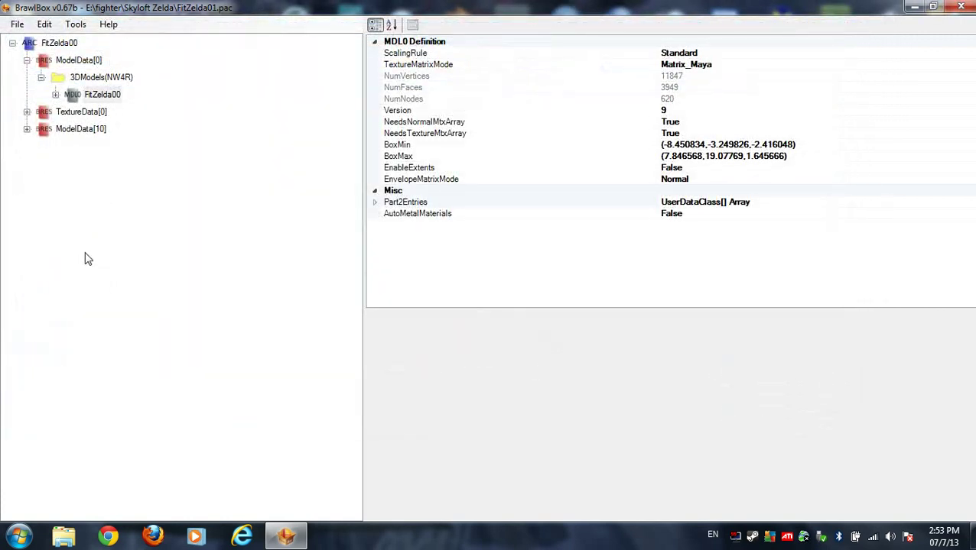
Open the Skyloft Zelda folder from the desktop and check the exported textures and the FitZelda00.mdl0 model file.
key("super+d")
double_click(731, 264)
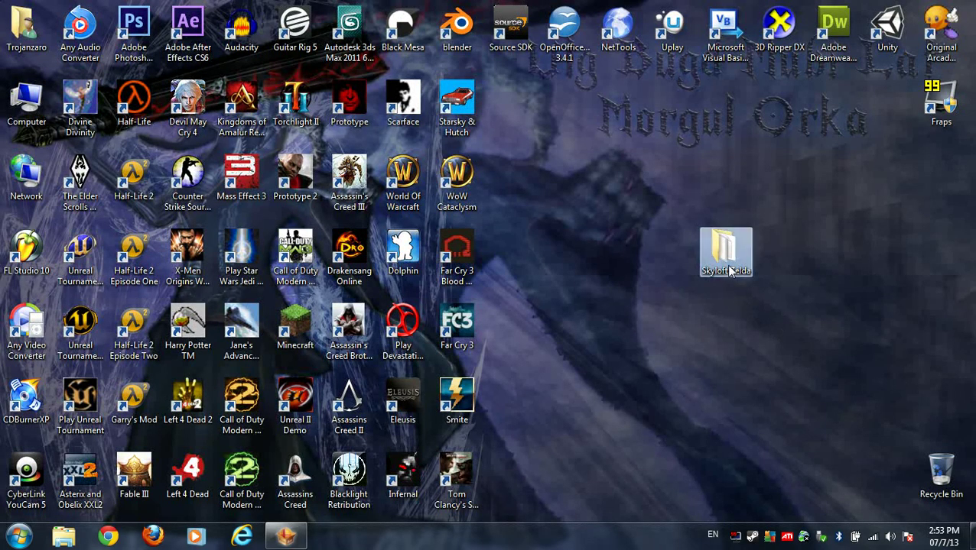
left_click_drag(818, 319, 195, 68)
left_click(638, 416)
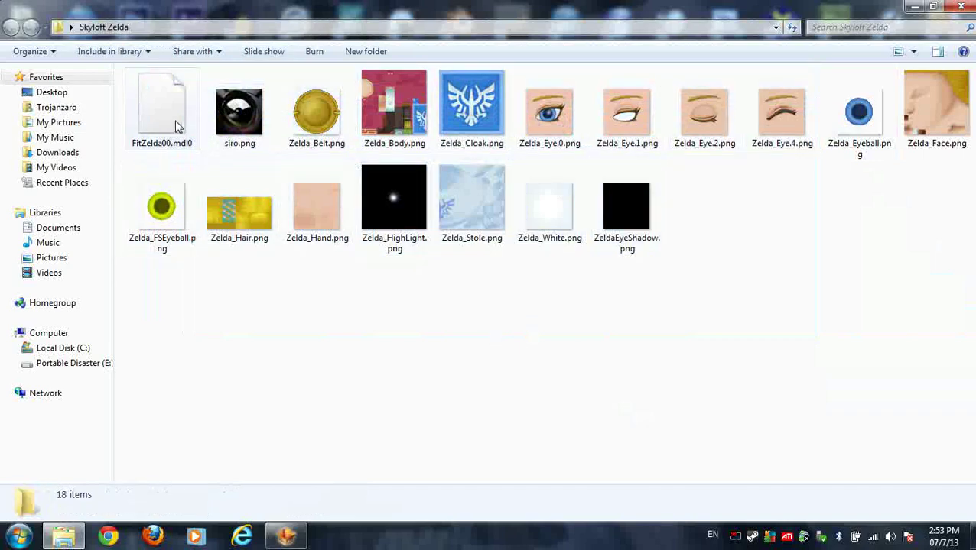
left_click(172, 123)
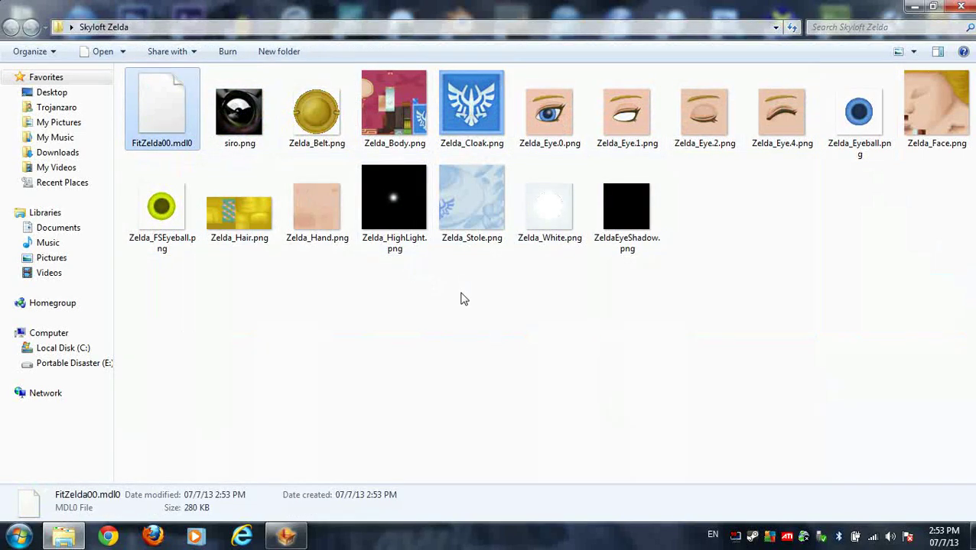
Switch back to BrawlBox and browse for a file to open in the fighter folder on the Portable Disaster (E:) drive.
left_click(730, 211)
key("alt+Tab")
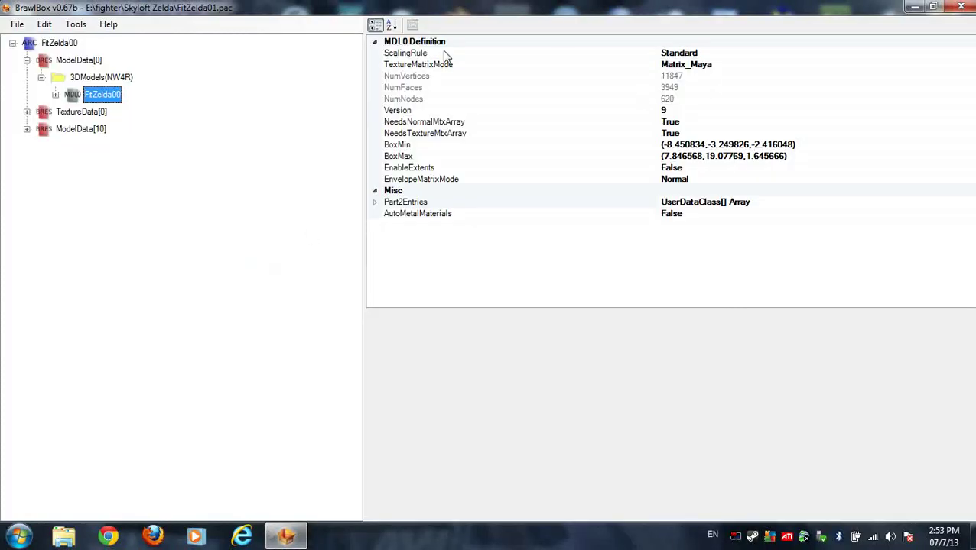
left_click(17, 23)
left_click(61, 57)
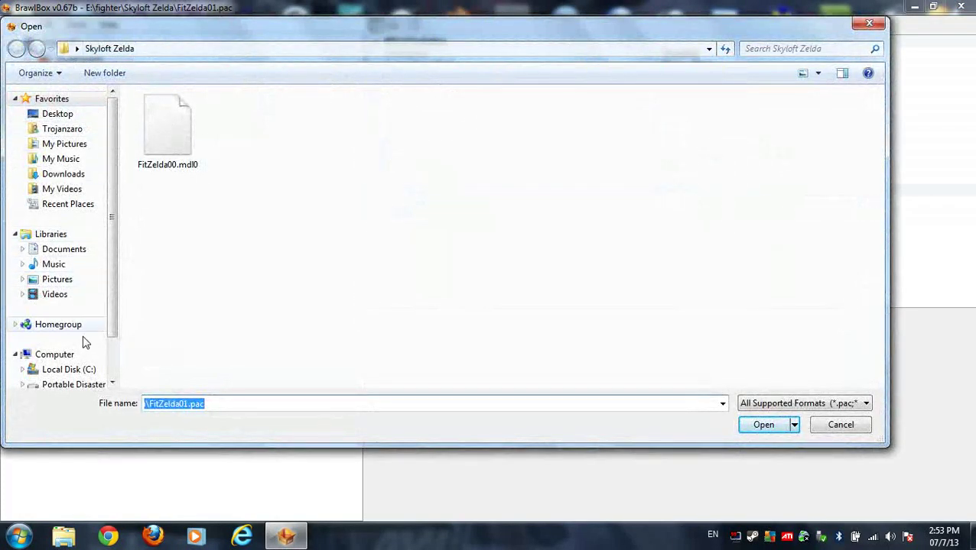
left_click(71, 384)
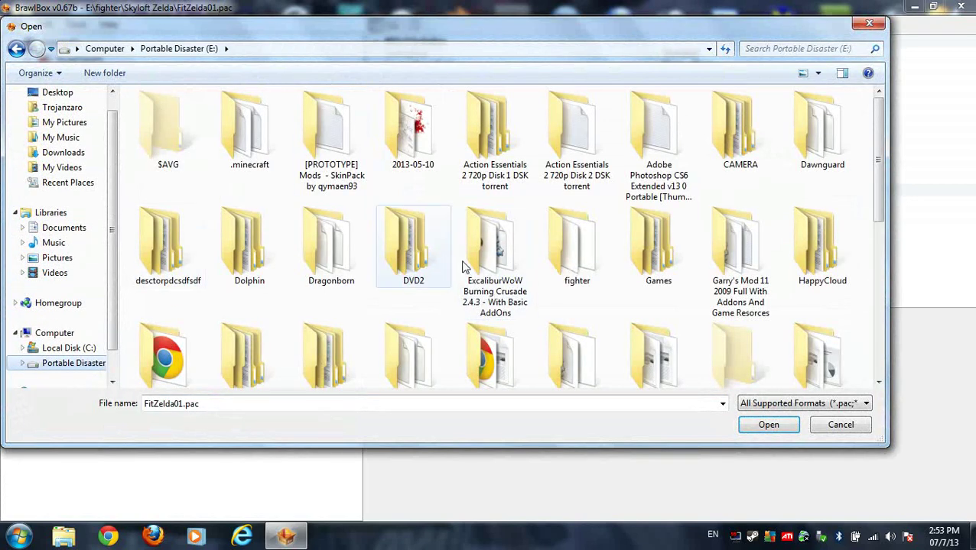
scroll(871, 175, "down", 2)
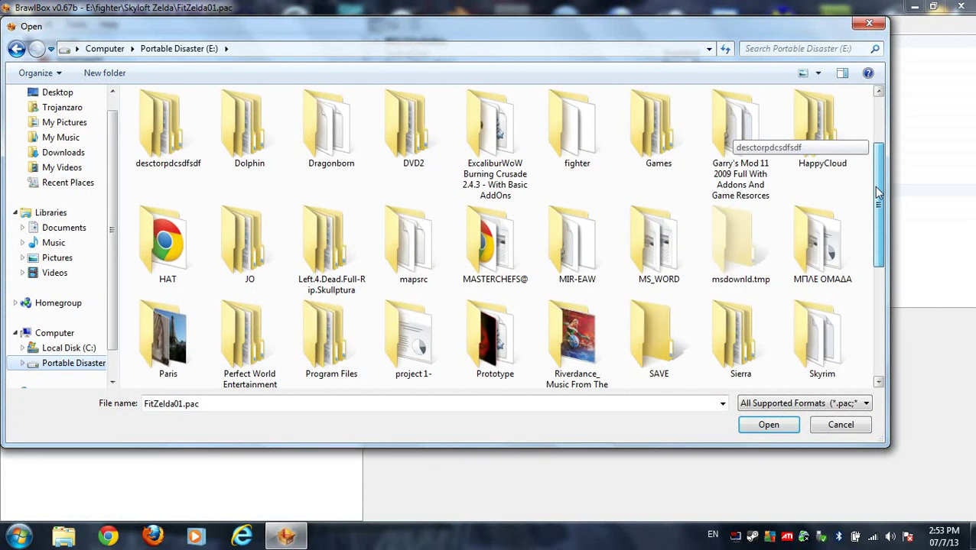
scroll(878, 193, "up", 1)
double_click(575, 149)
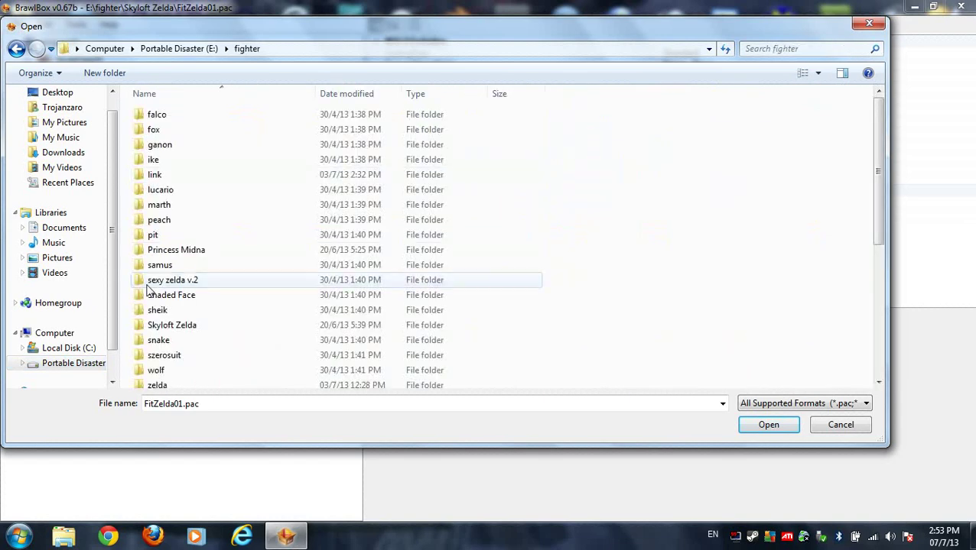
left_click(153, 282)
scroll(176, 309, "down", 1)
double_click(181, 294)
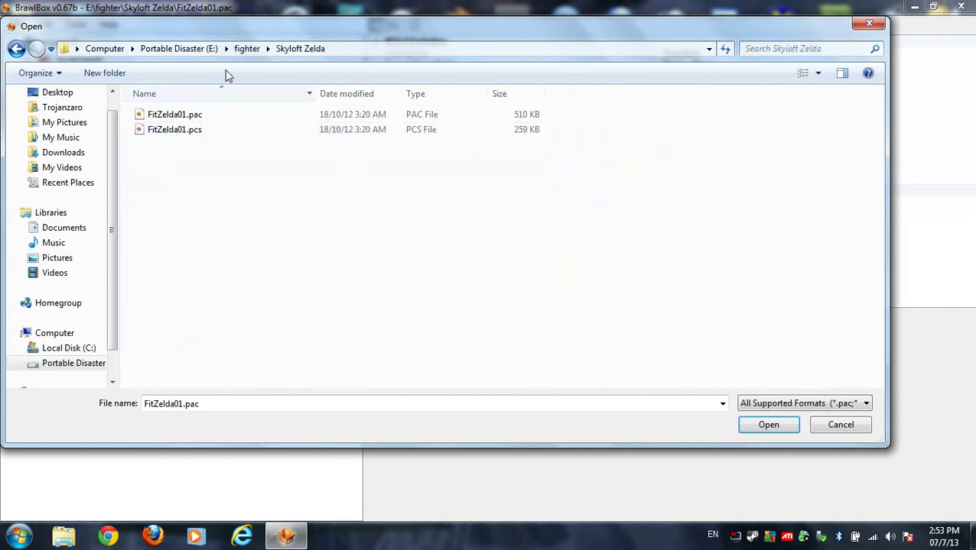
left_click(247, 49)
Open FitZeldaMotionEtc.pac from the zelda folder inside the fighter folder.
scroll(205, 359, "down", 1)
left_click(168, 354)
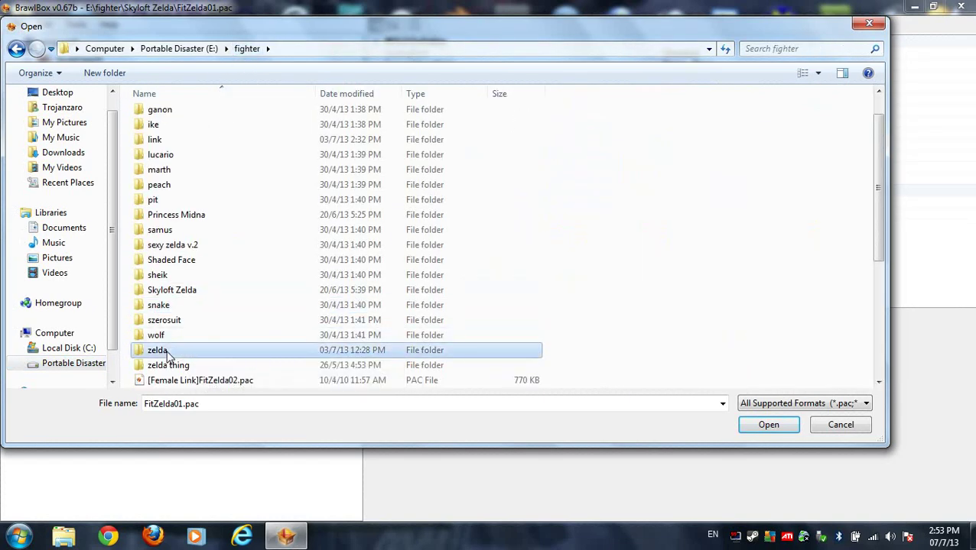
double_click(168, 353)
left_click(224, 321)
scroll(224, 321, "down", 1)
left_click(216, 353)
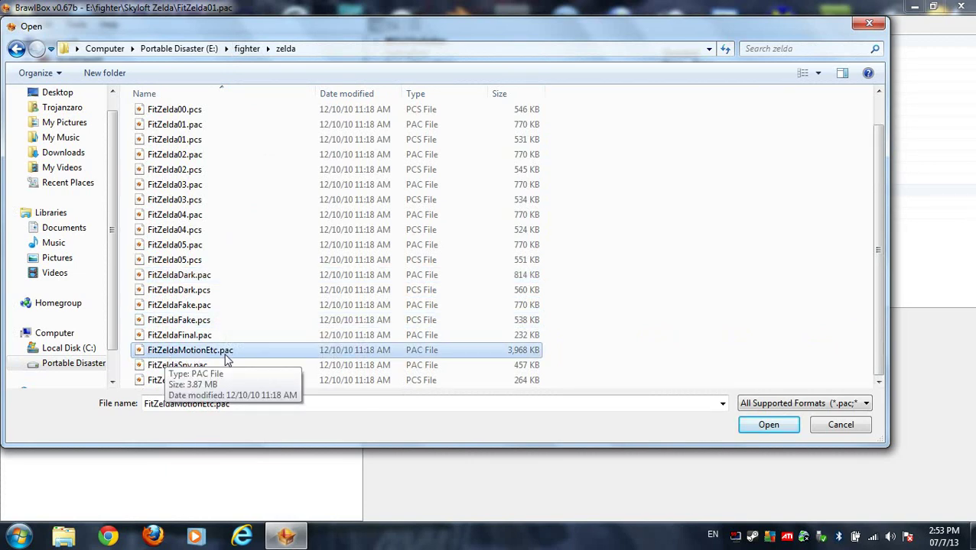
left_click(766, 425)
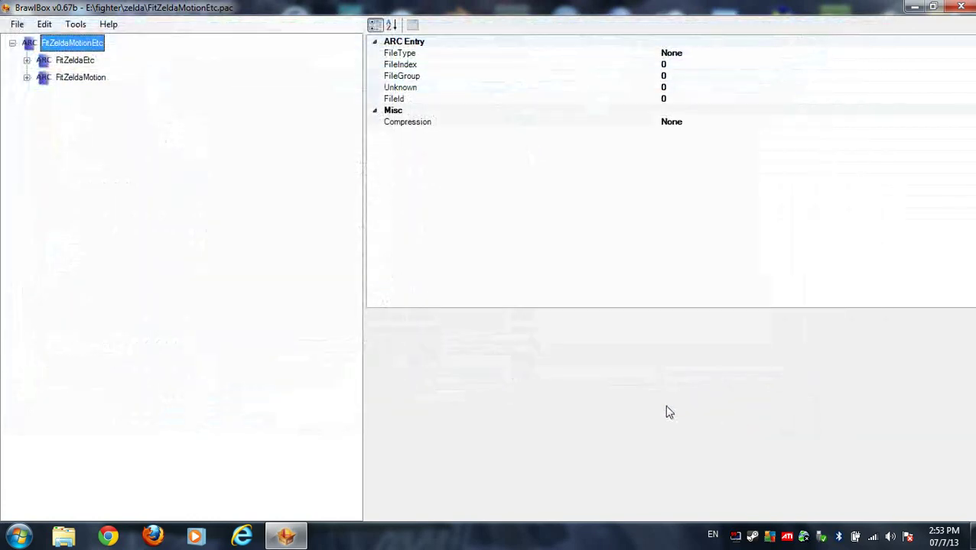
left_click(75, 60)
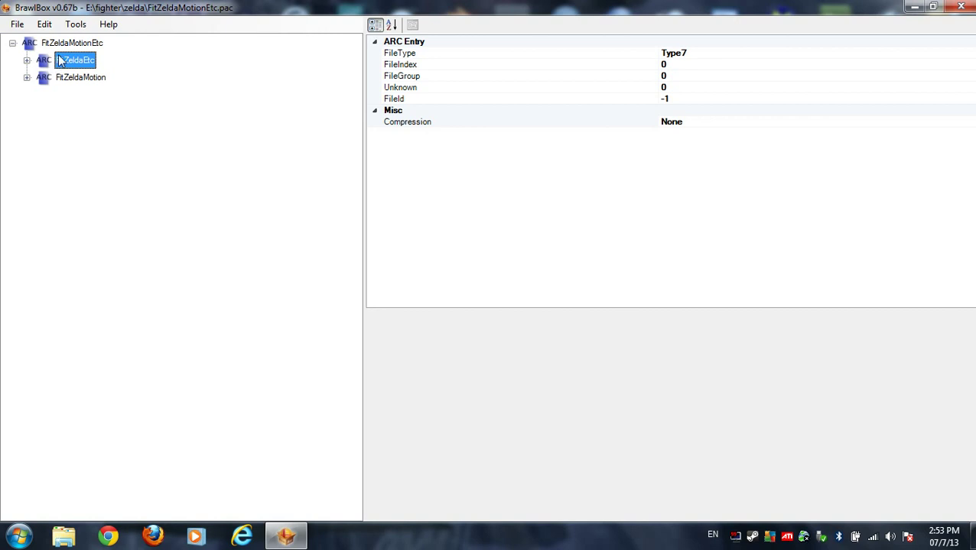
left_click(43, 45)
left_click(68, 65)
left_click(27, 61)
left_click(27, 60)
Expand FitZeldaMotion down to the folders inside AnimationData[0].
left_click(52, 81)
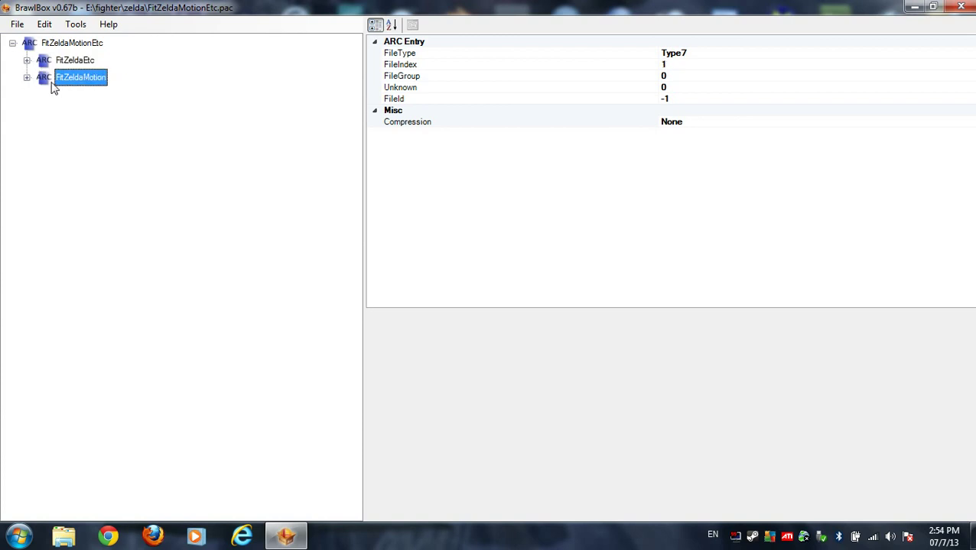
left_click(27, 78)
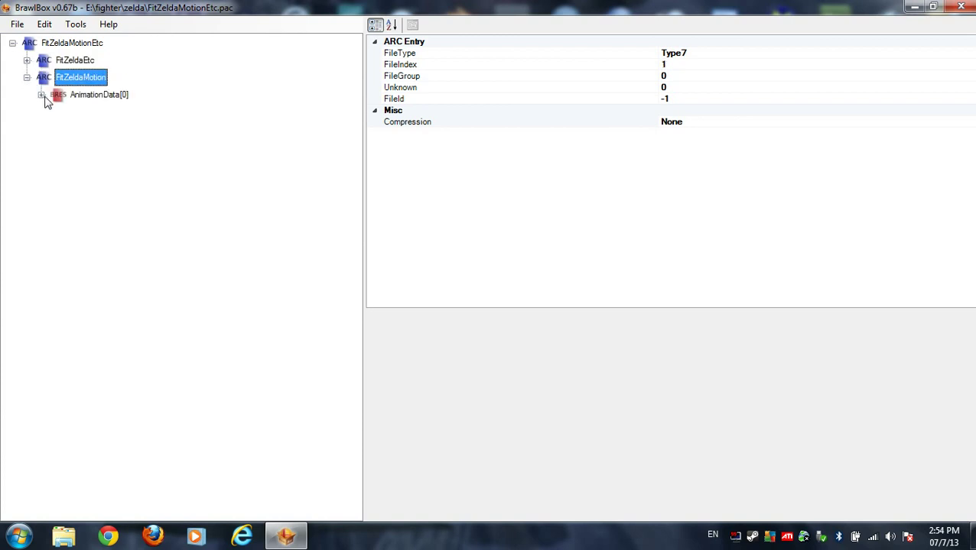
left_click(42, 95)
left_click(84, 98)
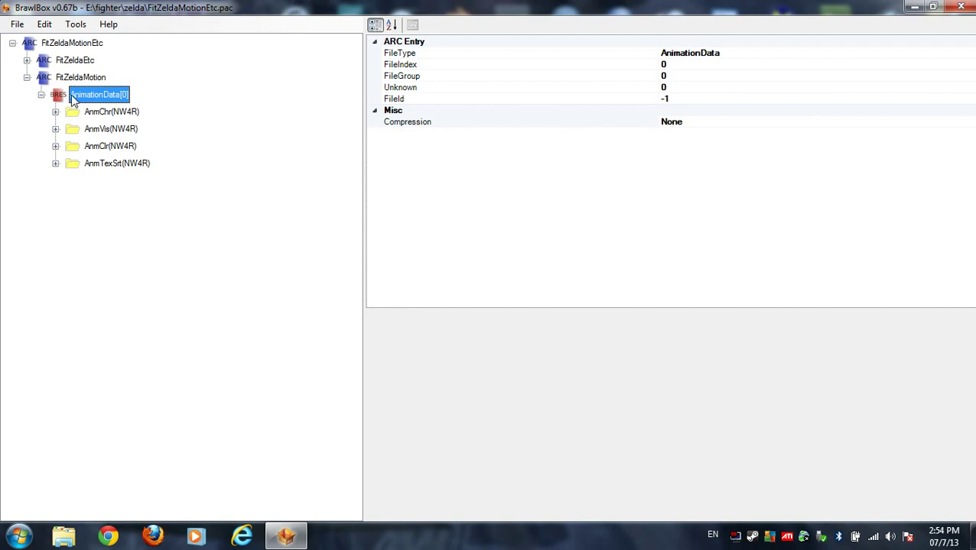
Import the FitZelda00.mdl0 model from the desktop's Skyloft Zelda folder into AnimationData[0].
right_click(74, 101)
mouse_move(152, 124)
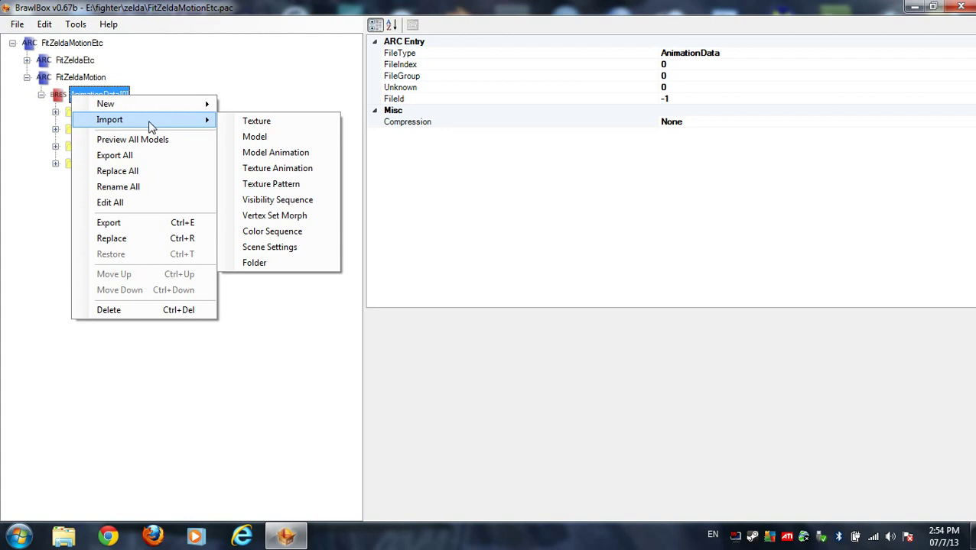
left_click(275, 140)
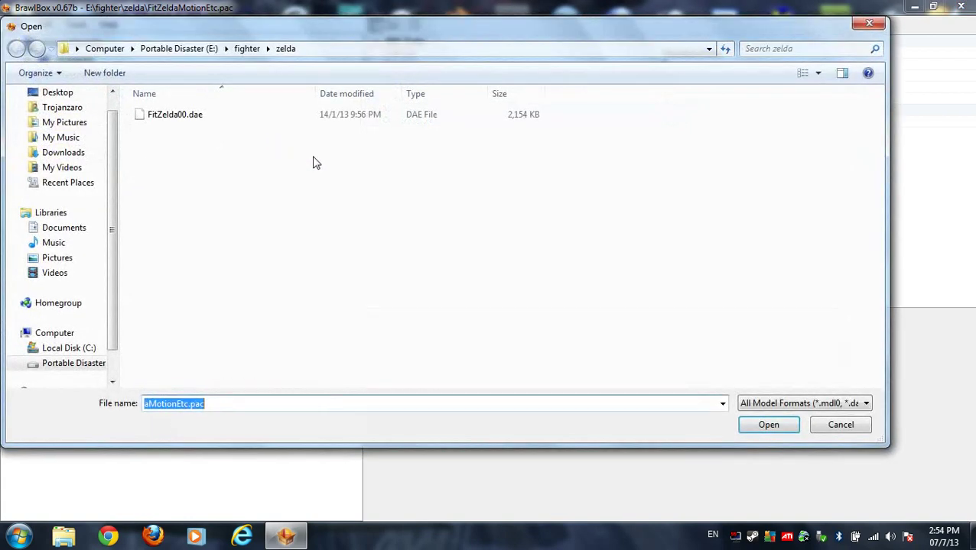
left_click(246, 49)
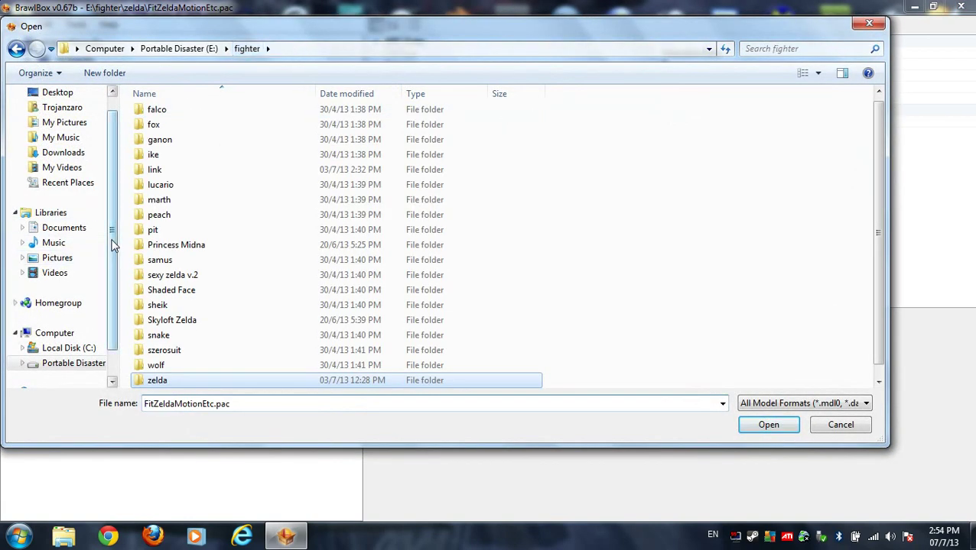
scroll(87, 318, "down", 1)
scroll(114, 193, "up", 2)
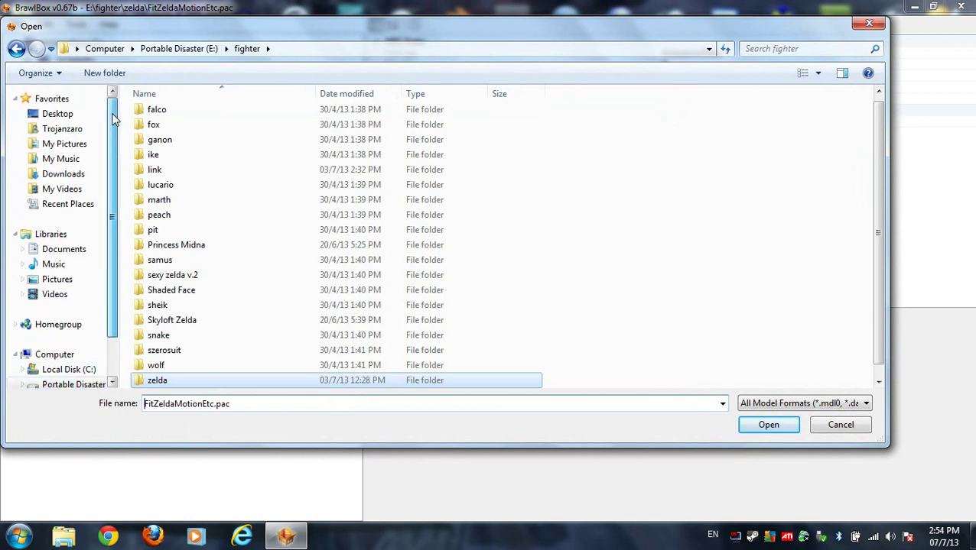
left_click(75, 113)
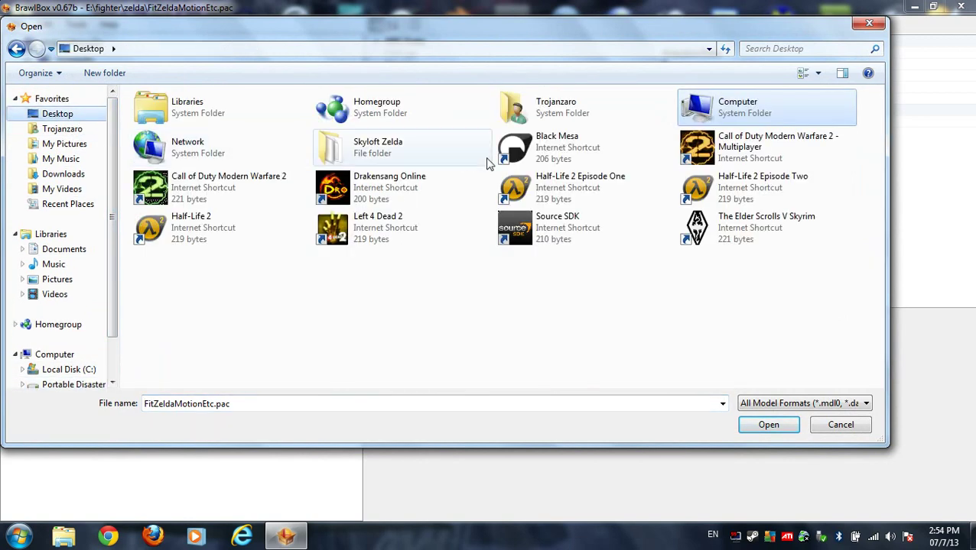
double_click(406, 147)
left_click(200, 126)
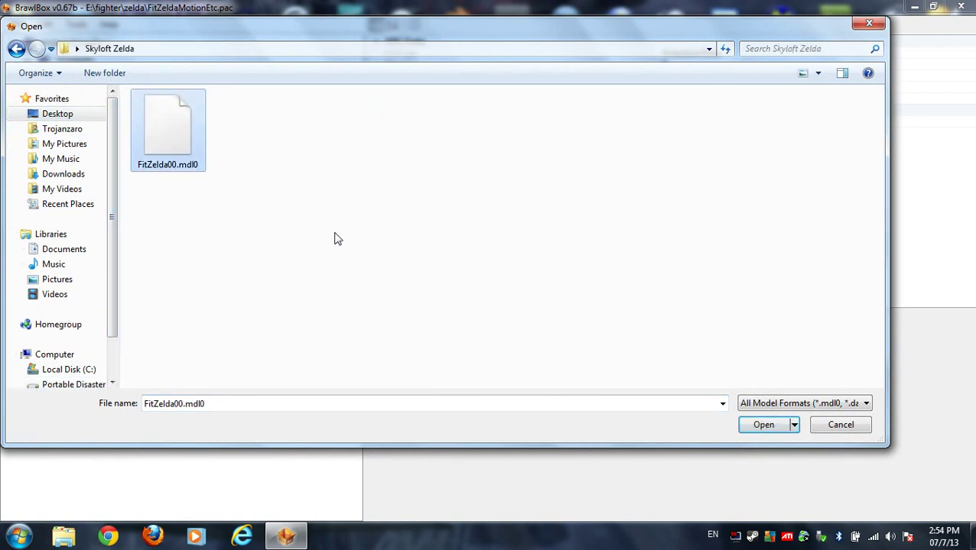
left_click(757, 425)
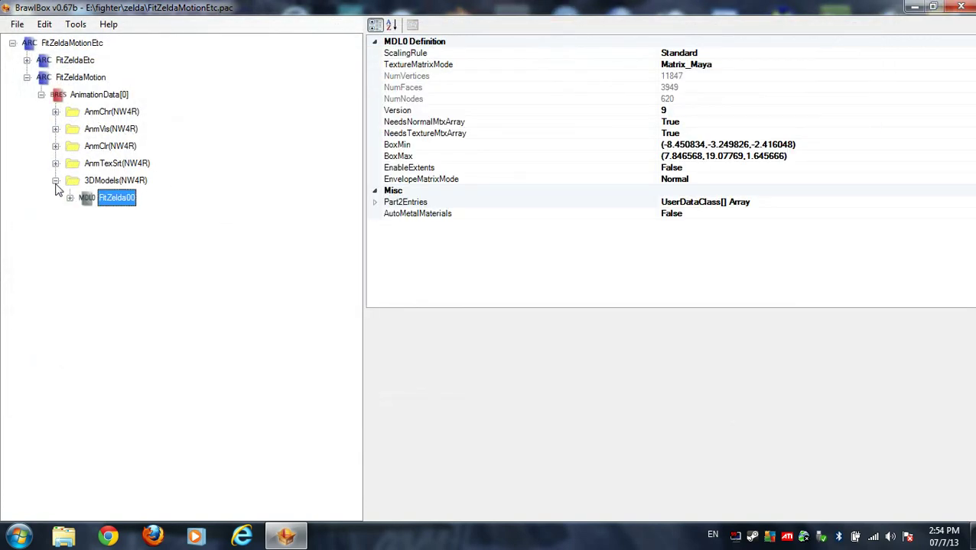
Review the animation folders under AnimationData[0] and the imported FitZelda00 model in the 3DModels(NW4R) folder.
left_click(55, 180)
left_click(116, 163)
left_click(112, 112)
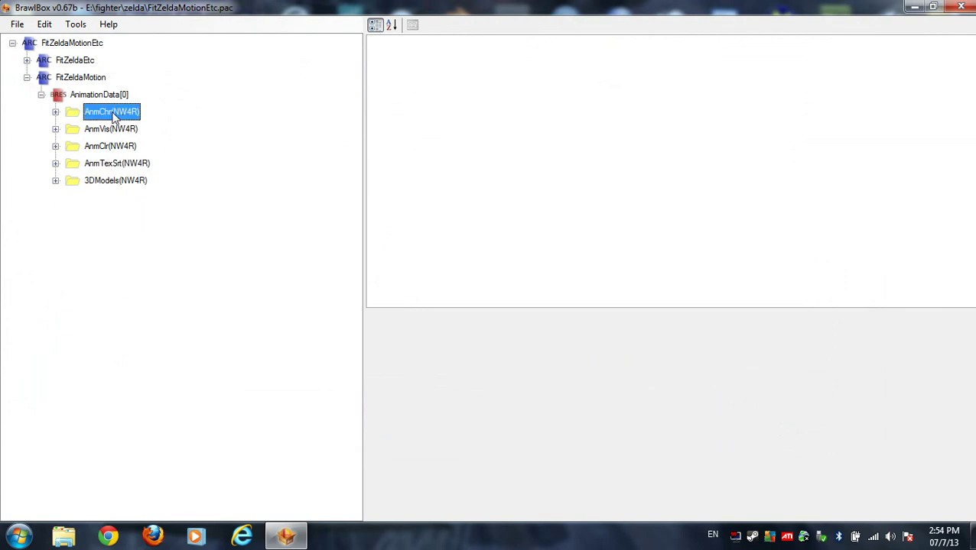
left_click(102, 182)
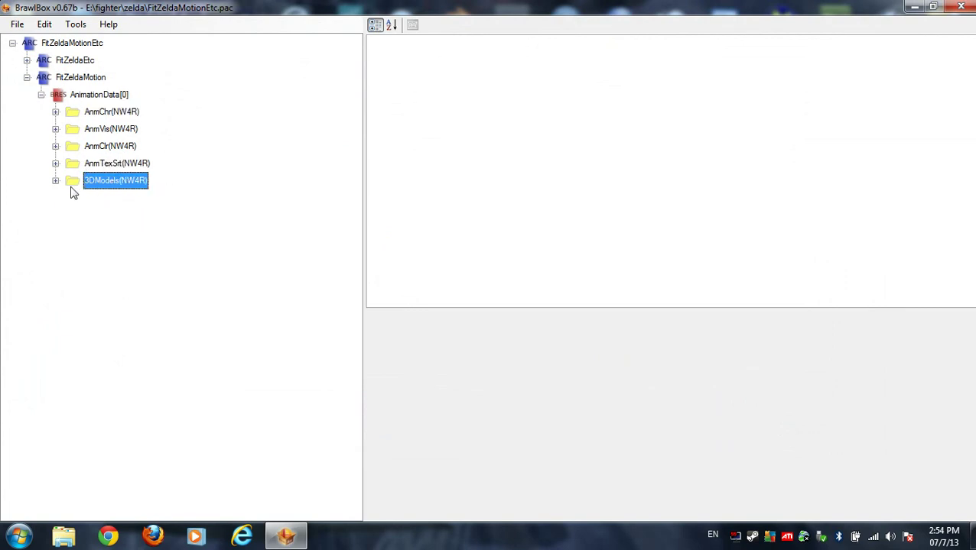
left_click(56, 181)
left_click(104, 202)
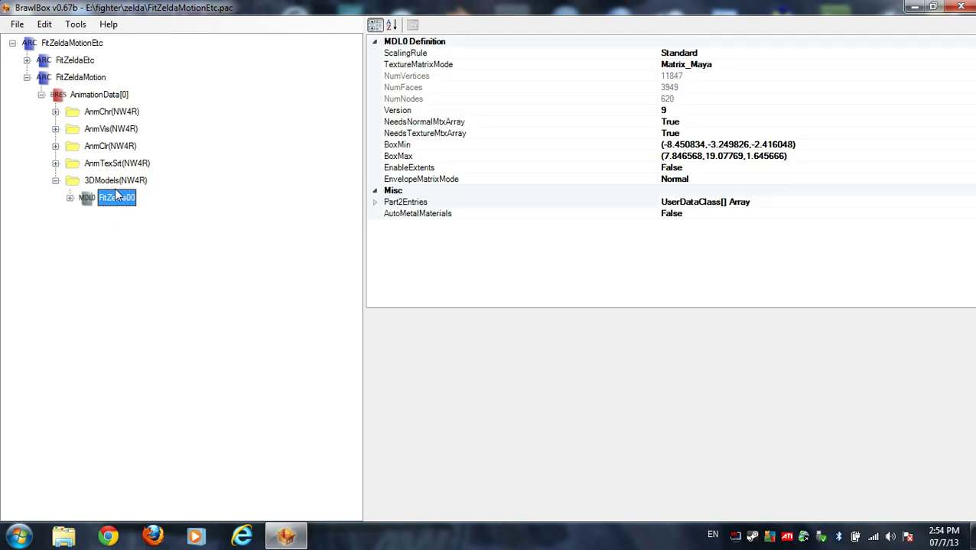
left_click(114, 181)
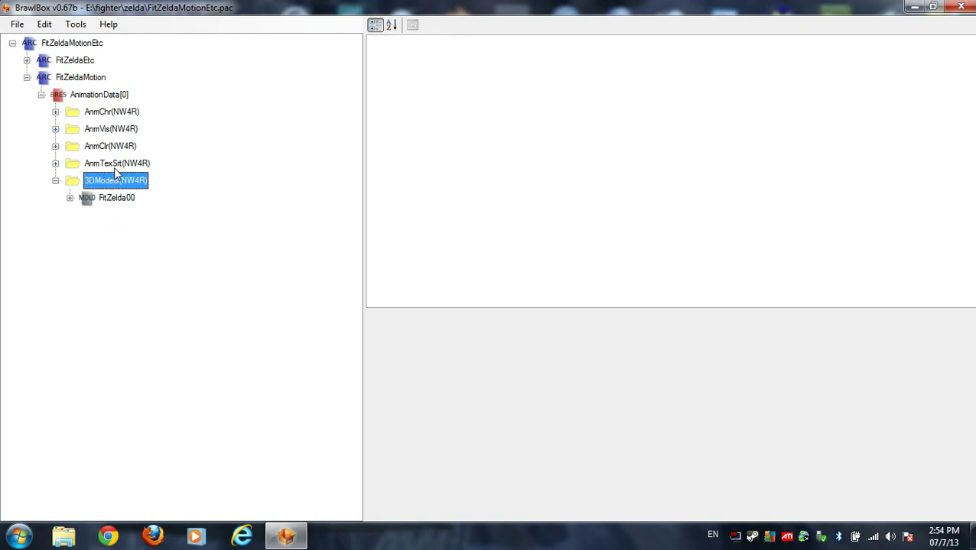
left_click(110, 129)
left_click(55, 181)
left_click(45, 96)
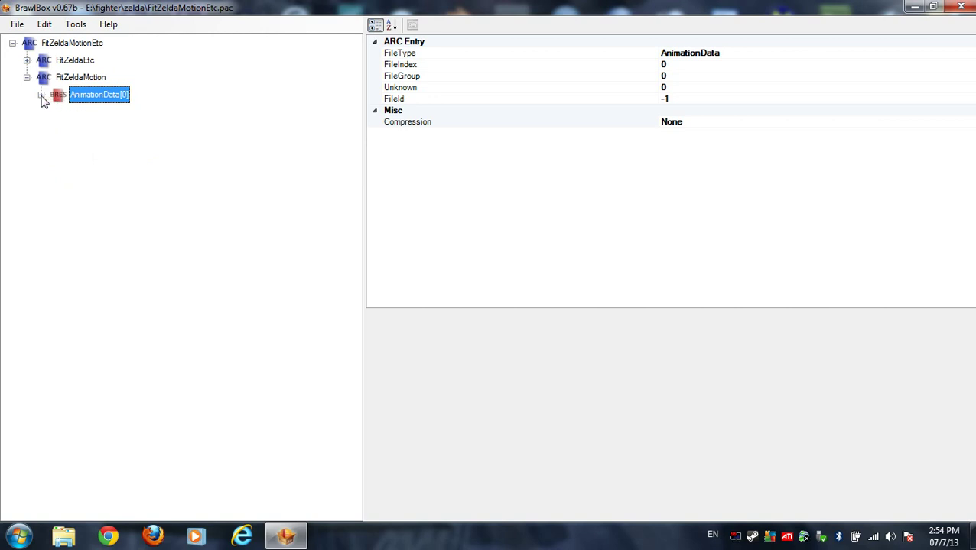
left_click(45, 98)
left_click(97, 115)
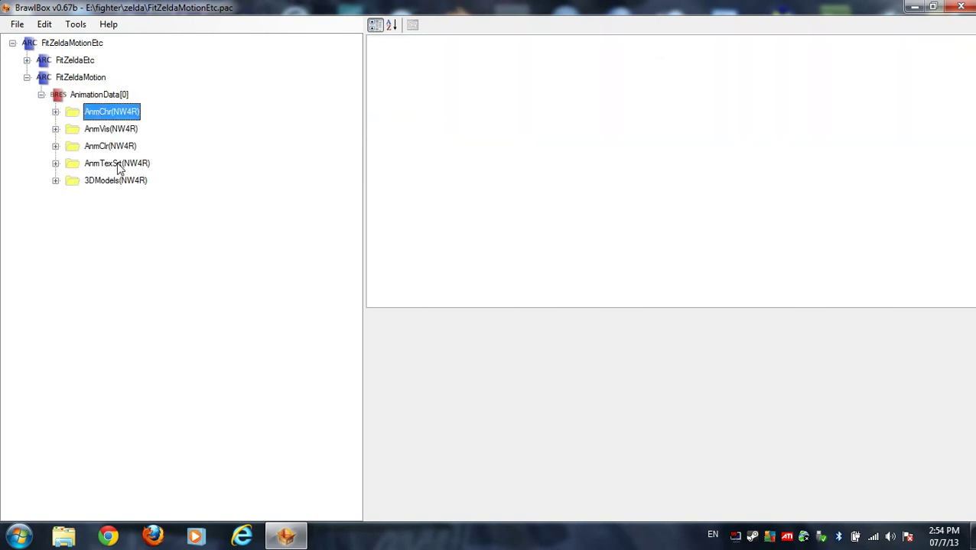
left_click(117, 168)
left_click(114, 183)
left_click(111, 164)
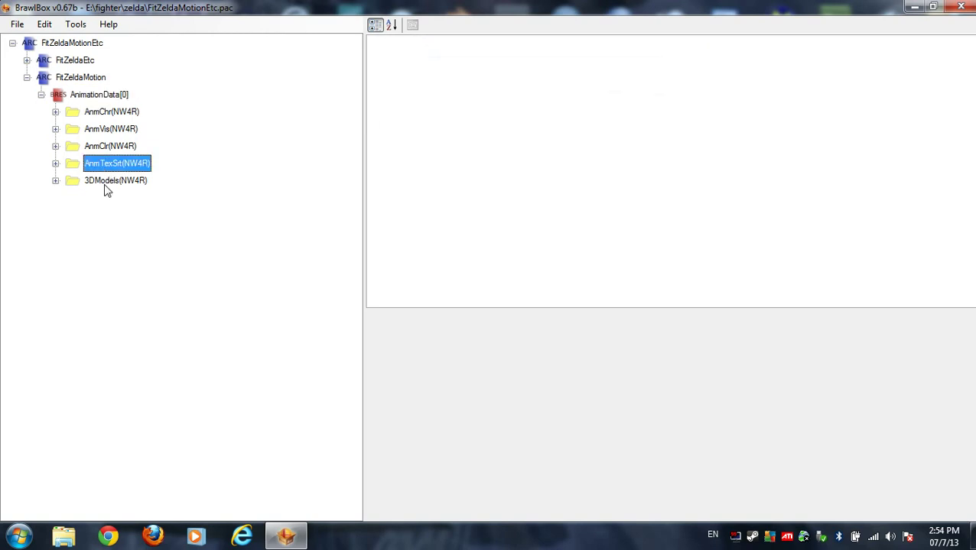
left_click(105, 180)
left_click(95, 114)
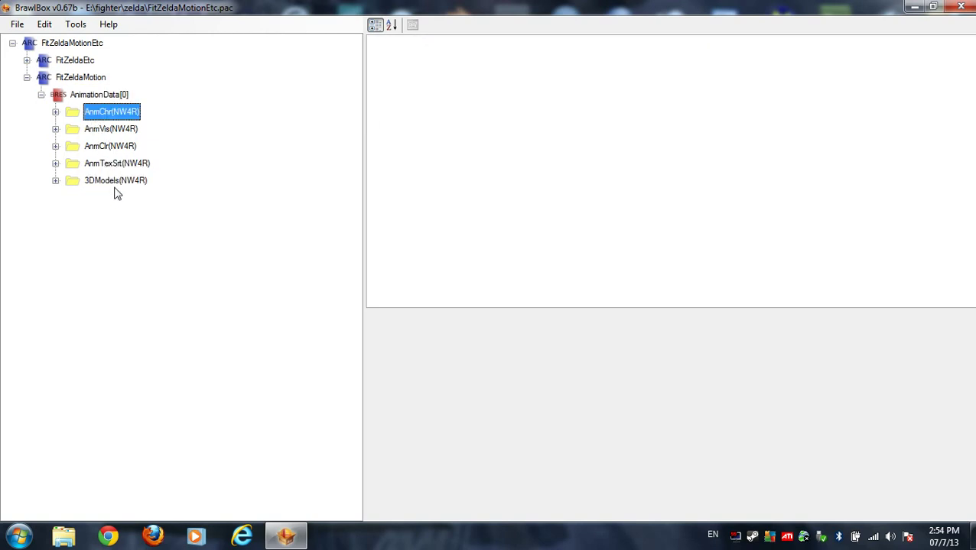
left_click(116, 182)
Export AnimationData[0] as AnimationData[0].brres into the Skyloft Zelda folder on the desktop.
left_click(41, 95)
right_click(71, 94)
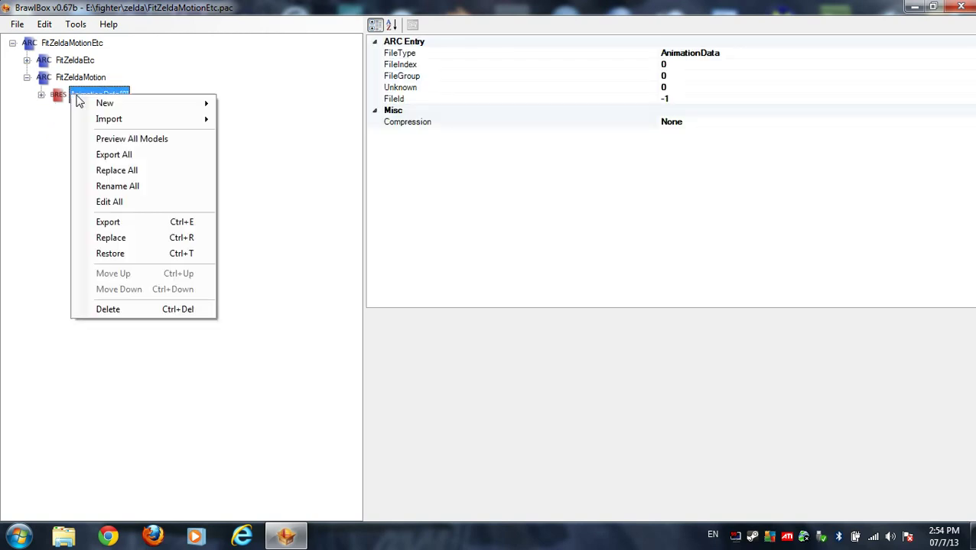
left_click(162, 228)
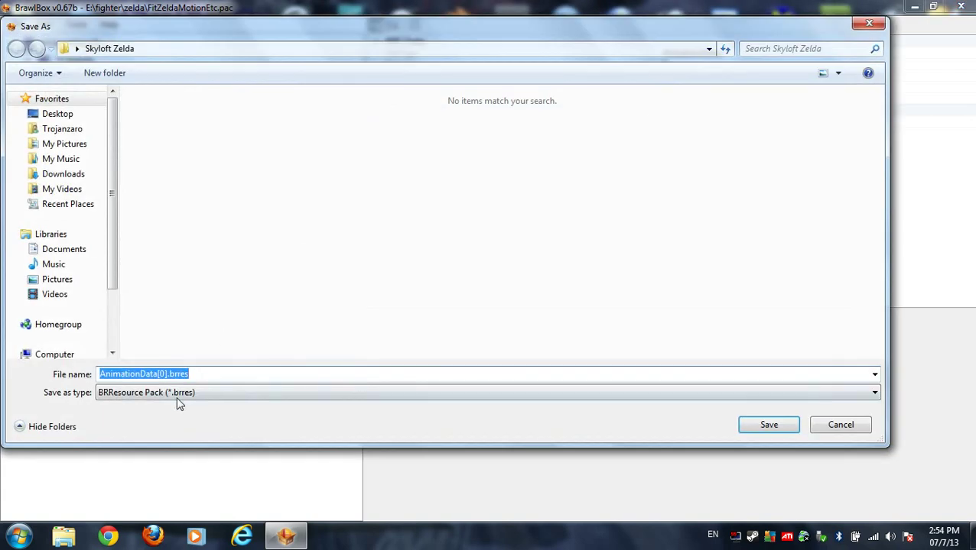
left_click(60, 114)
double_click(373, 160)
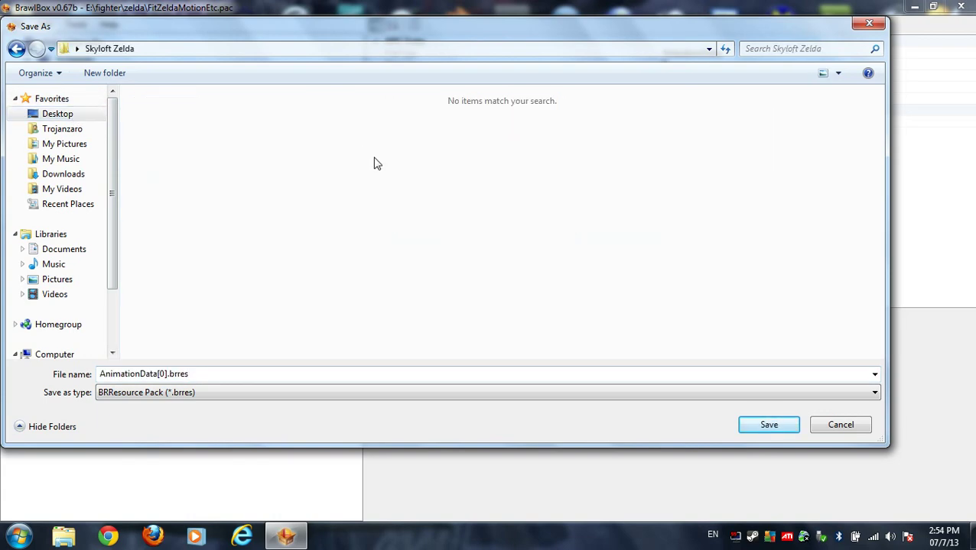
left_click(768, 425)
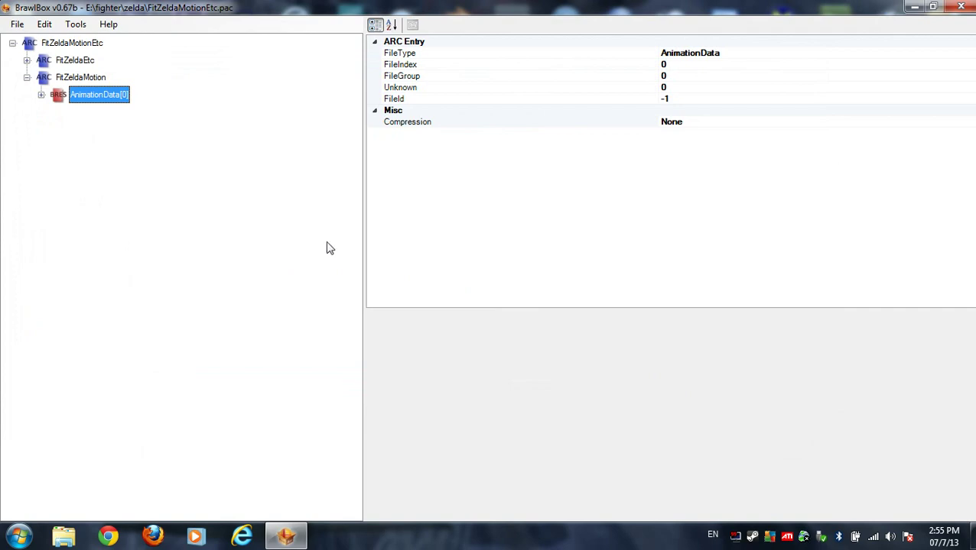
Exit the program without saving changes and select FitZelda00.mdl0 in the desktop's Skyloft Zelda folder.
left_click(961, 6)
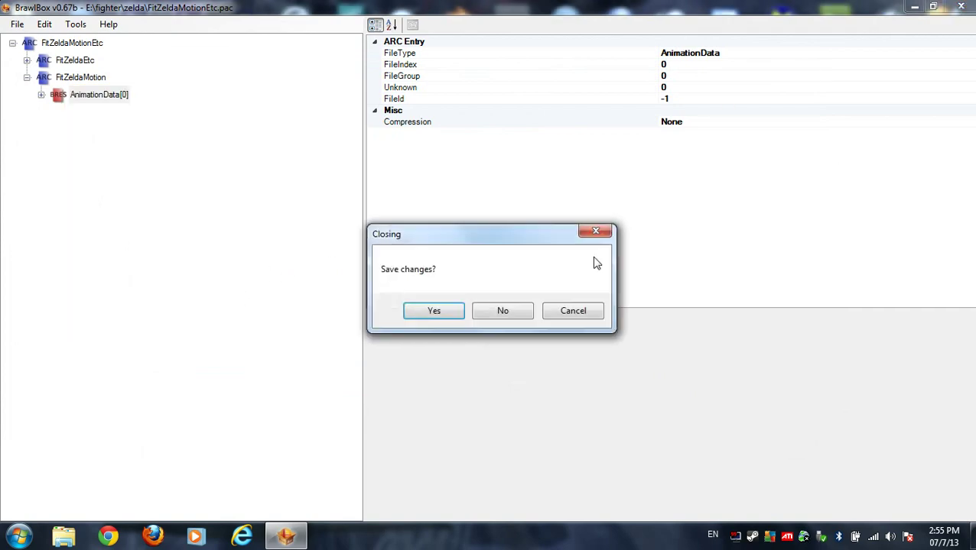
left_click(508, 317)
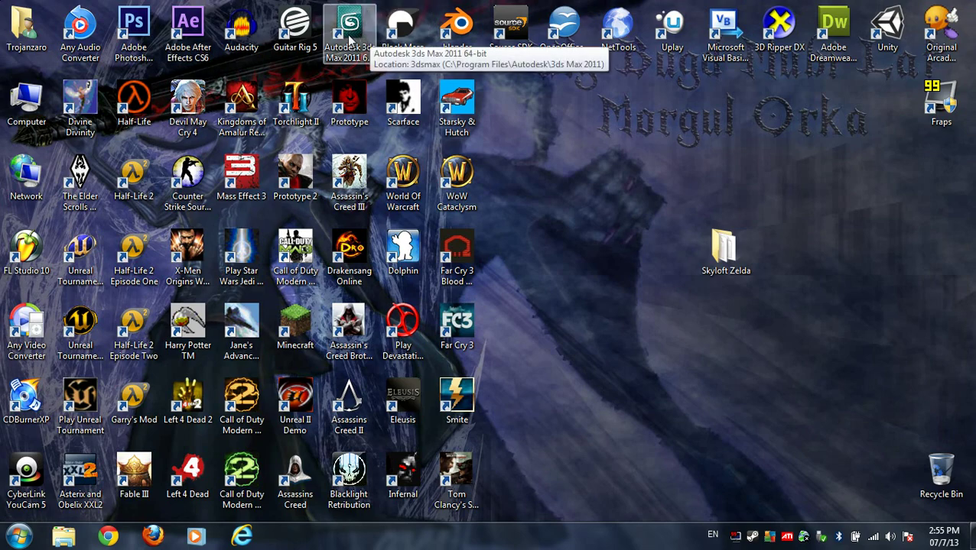
double_click(723, 250)
left_click(238, 124)
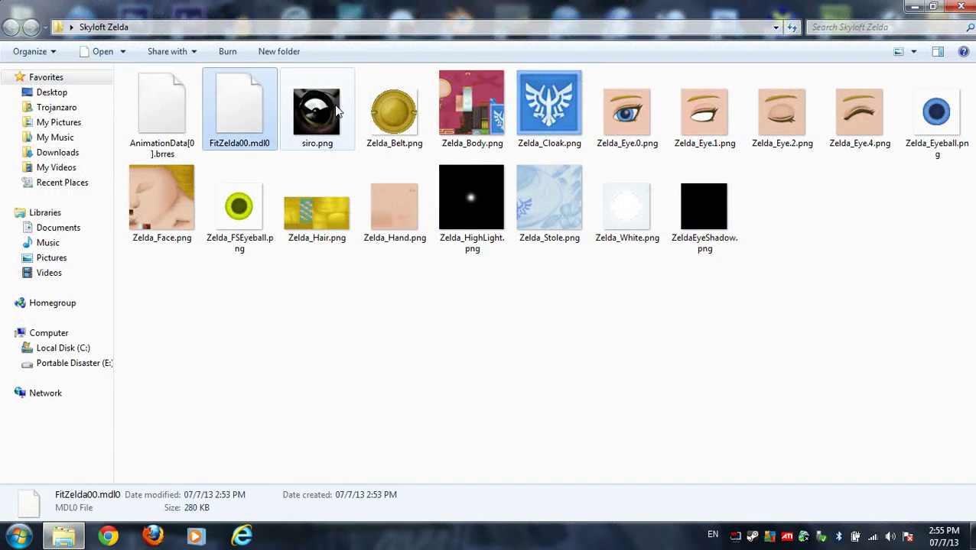
Delete FitZelda00.mdl0 from the Skyloft Zelda folder and launch brresviewerv4.exe from the brresviewer folder in Downloads.
key("Delete")
key("alt+F4")
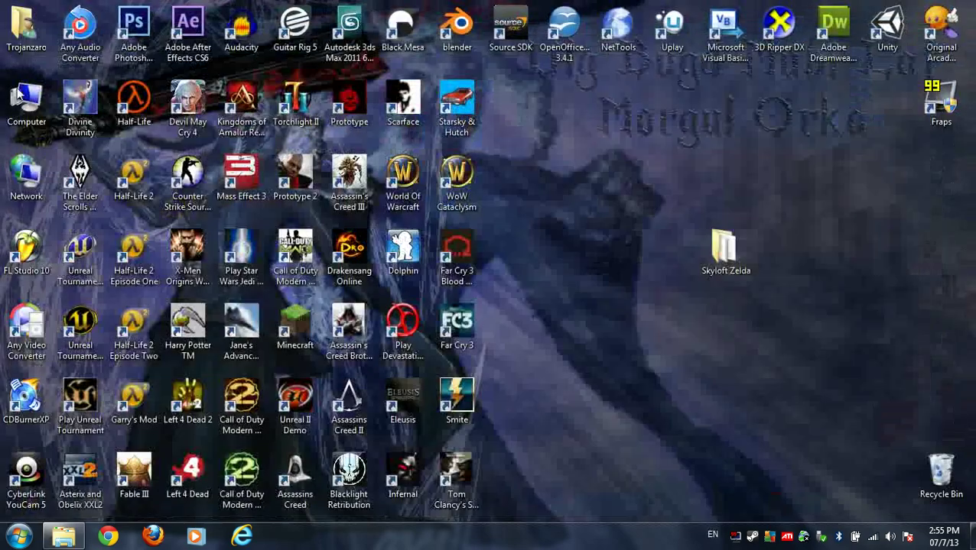
double_click(38, 27)
double_click(486, 126)
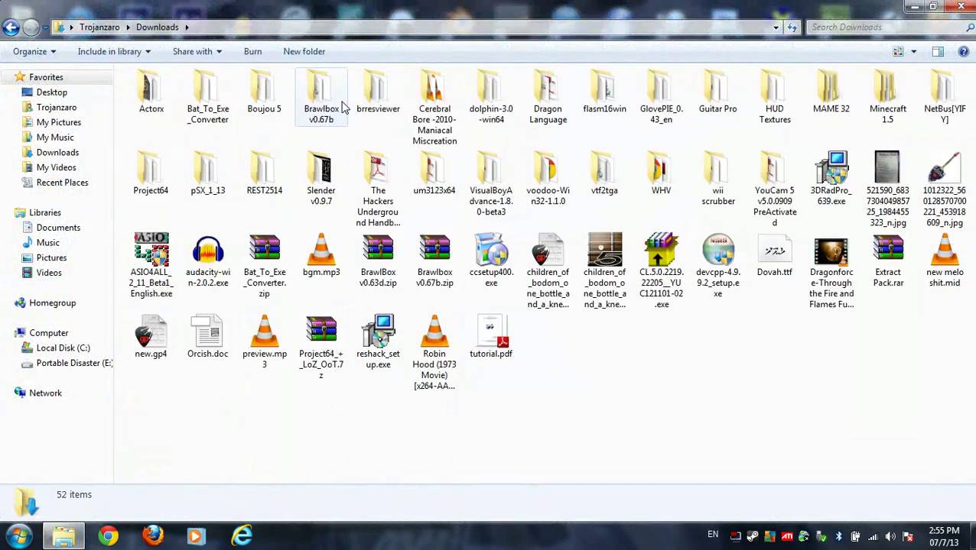
double_click(377, 96)
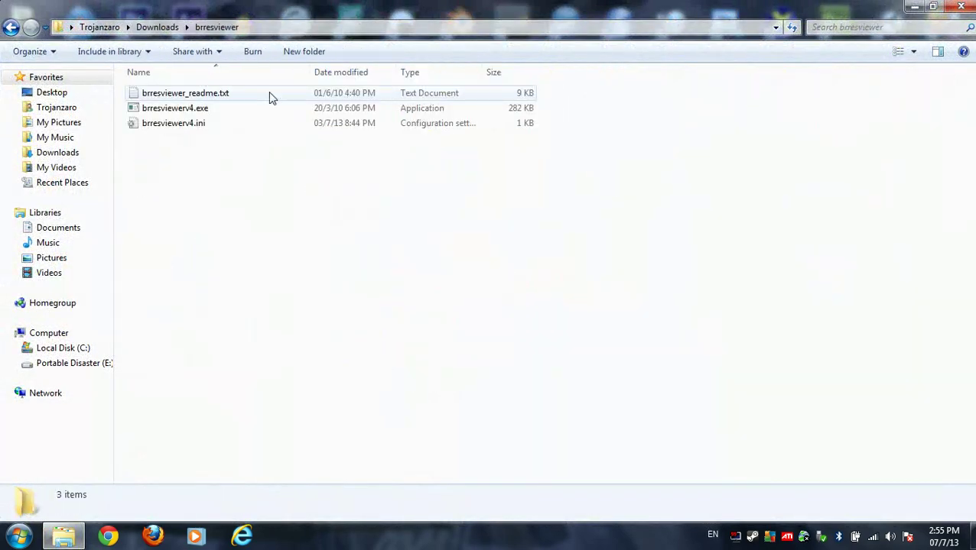
double_click(202, 109)
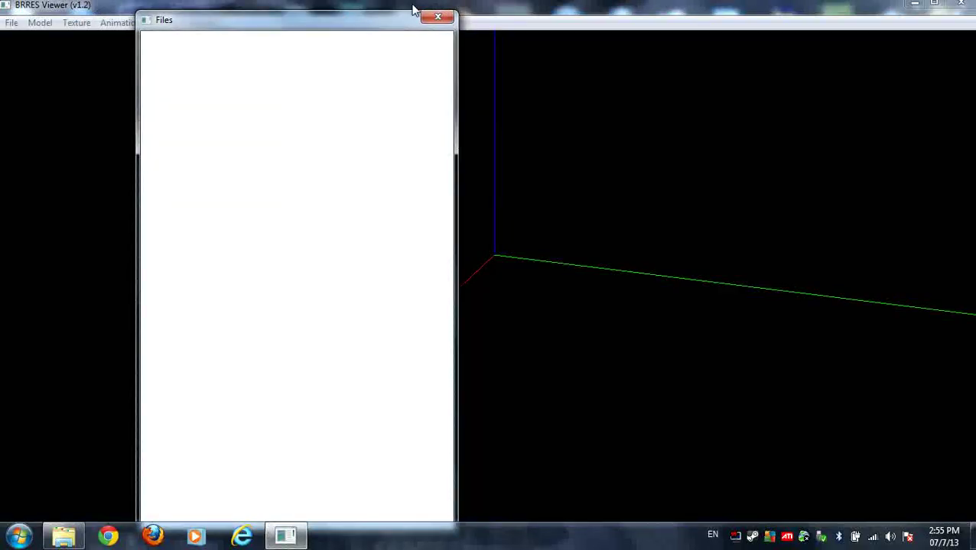
left_click(933, 6)
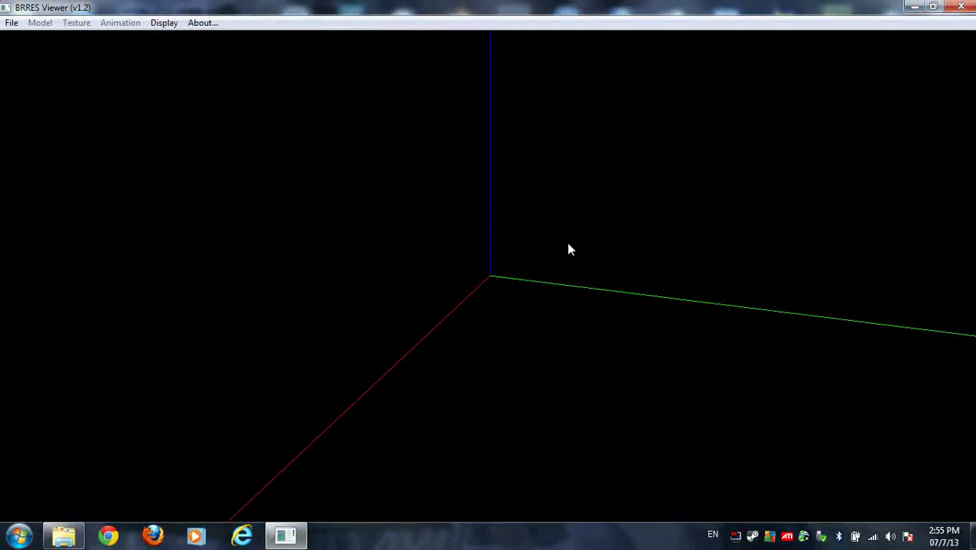
Open AnimationData[0].brres from the desktop's Skyloft Zelda folder in BRRES Viewer.
left_click_drag(569, 249, 631, 220)
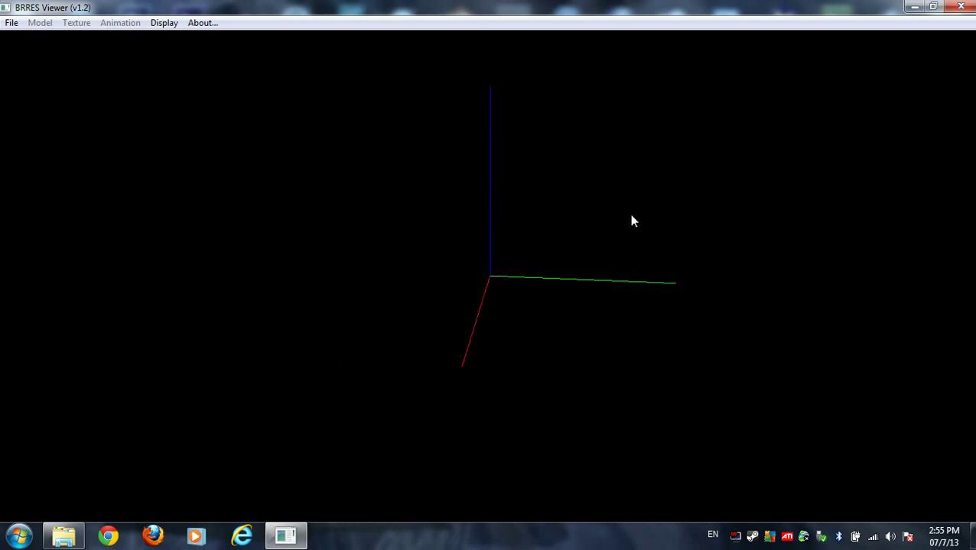
left_click(12, 23)
left_click(42, 39)
left_click(11, 23)
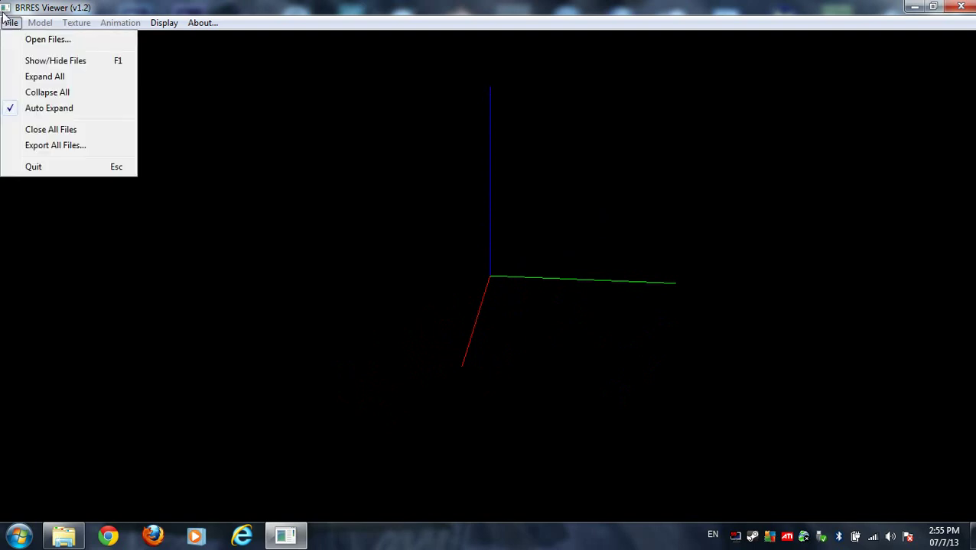
left_click(72, 42)
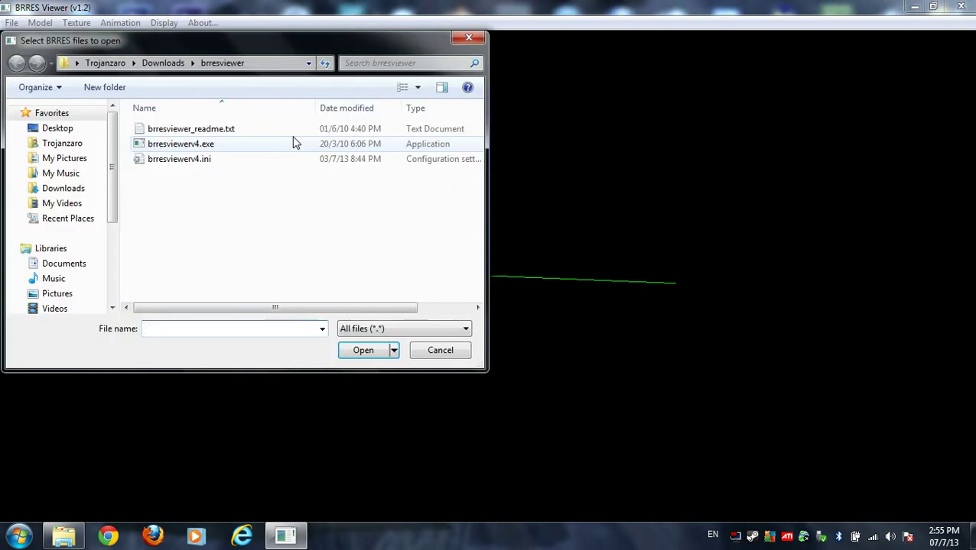
left_click(53, 129)
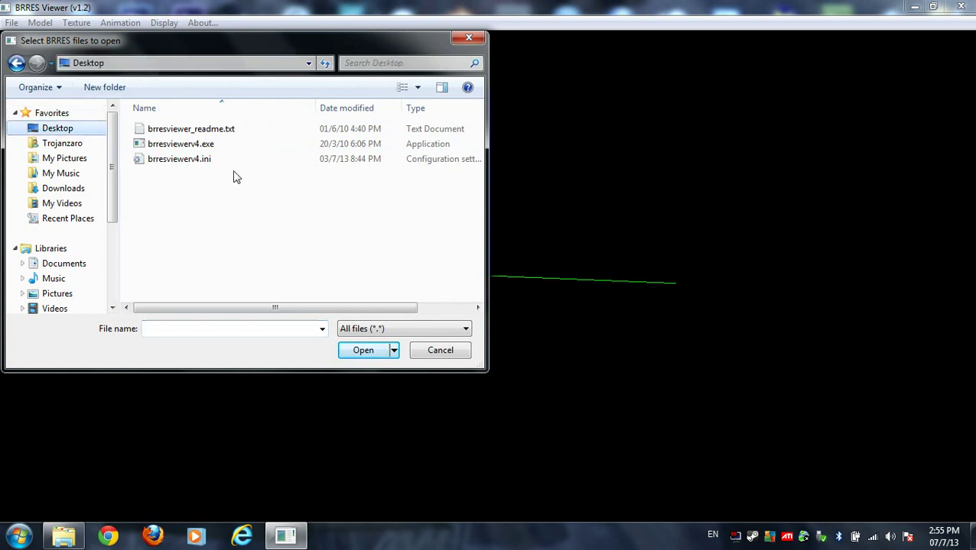
scroll(298, 246, "down", 5)
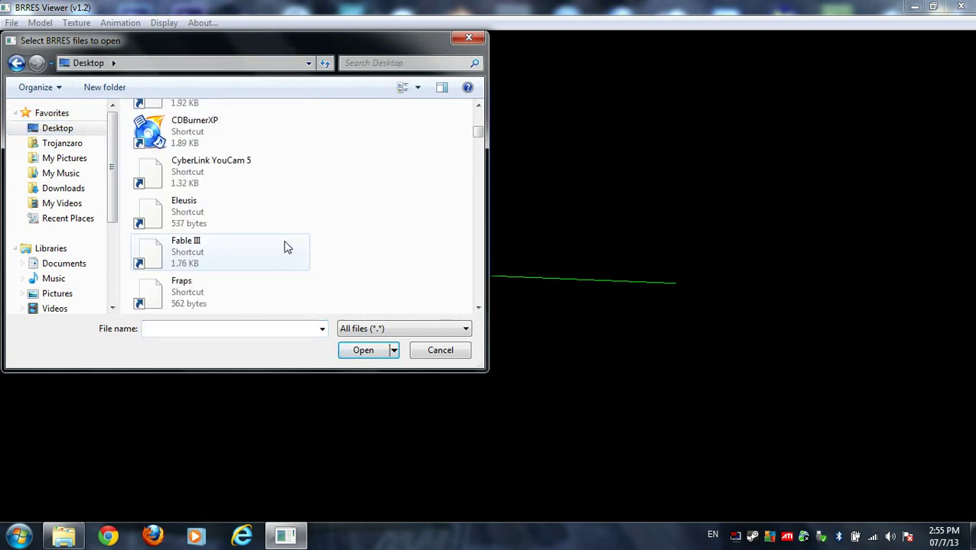
scroll(279, 246, "down", 10)
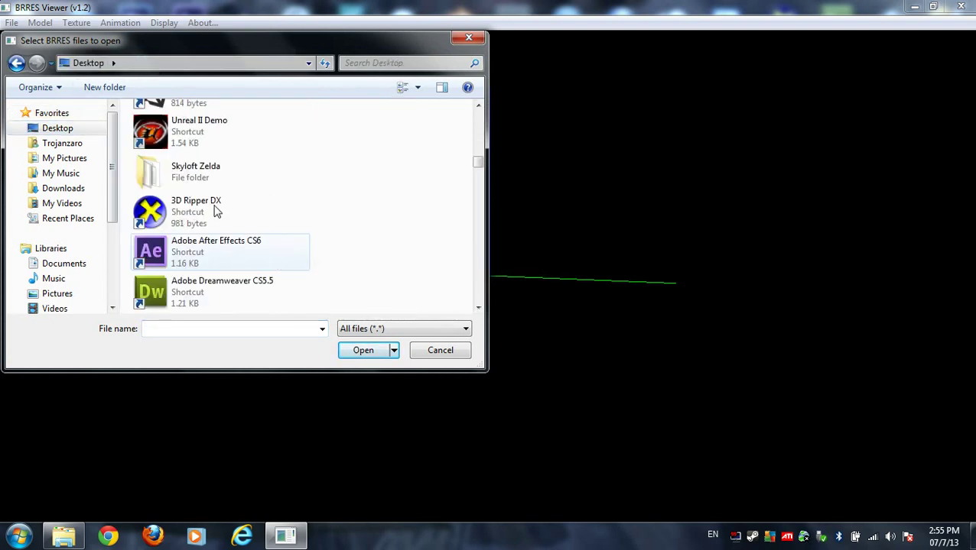
double_click(195, 170)
left_click(184, 159)
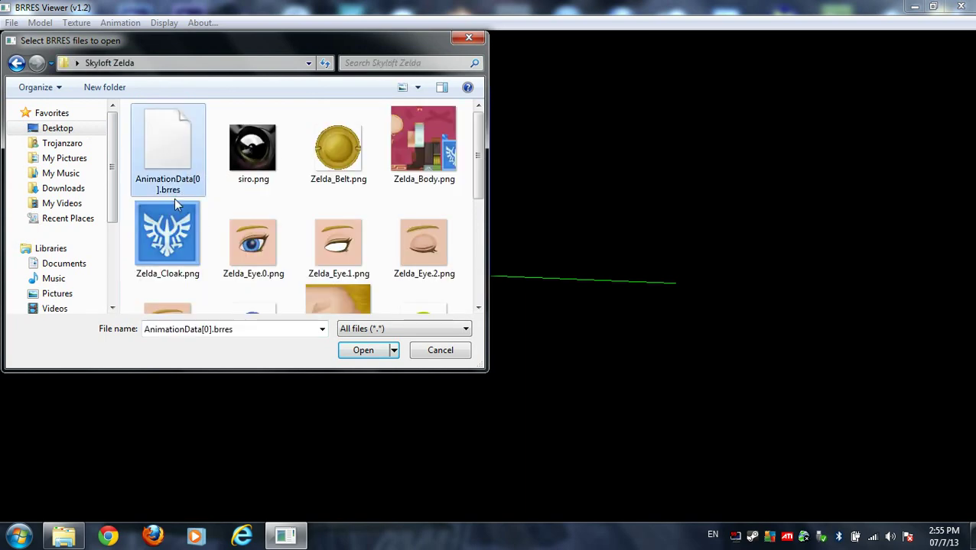
left_click(363, 354)
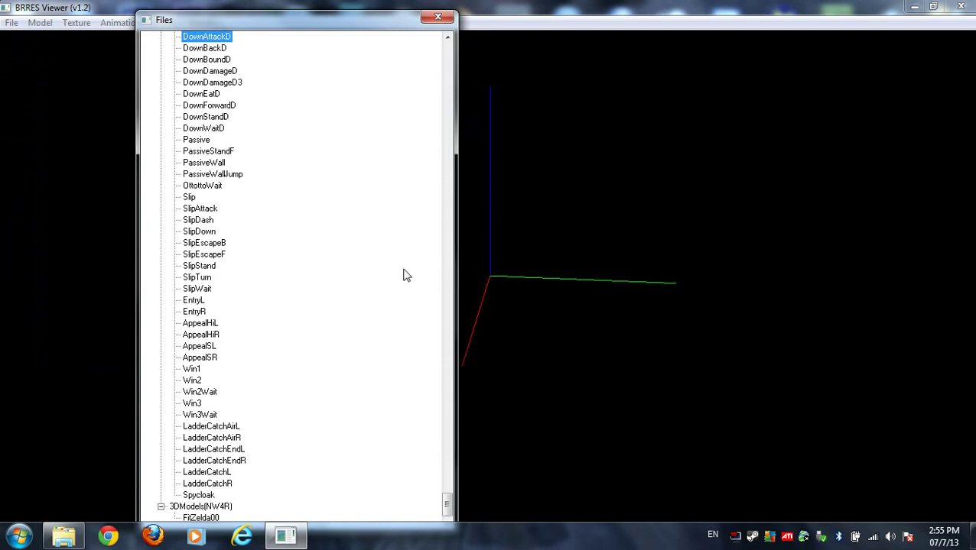
Display the FitZelda00 model from 3DModels(NW4R), inspect it from the front, and close the file list.
mouse_move(448, 502)
left_mouse_down()
mouse_move(433, 103)
mouse_move(447, 31)
mouse_move(462, 446)
mouse_move(449, 514)
left_mouse_up()
left_click(202, 519)
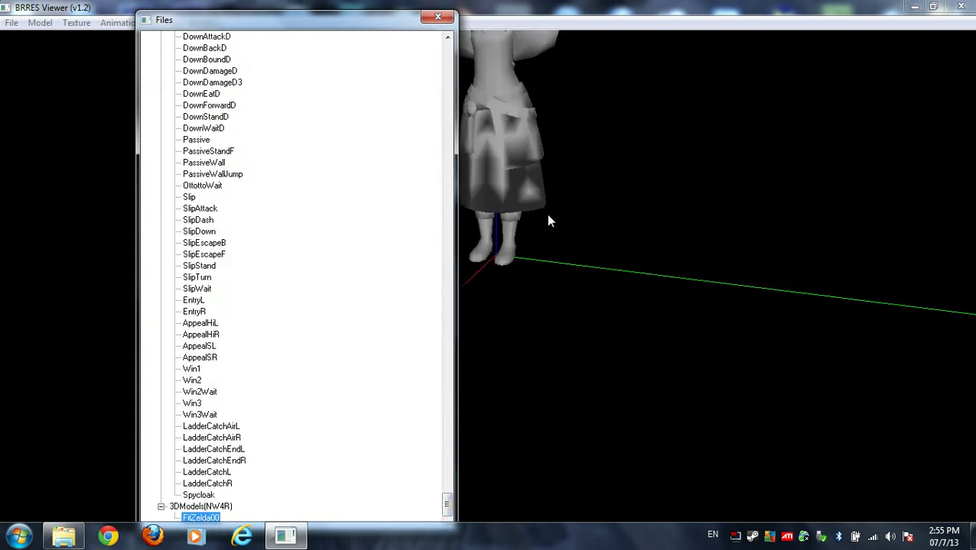
left_click_drag(369, 29, 253, 34)
left_click_drag(591, 154, 558, 156)
left_click_drag(262, 29, 427, 16)
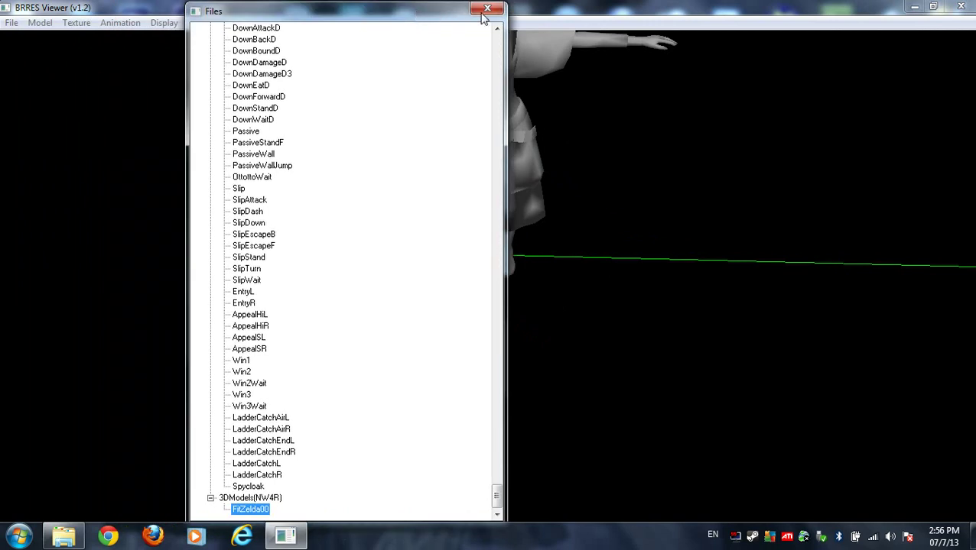
left_click(487, 15)
Export all files with textures as TGA (auto export with models), models as PSK and animations as PSA.
left_click(12, 22)
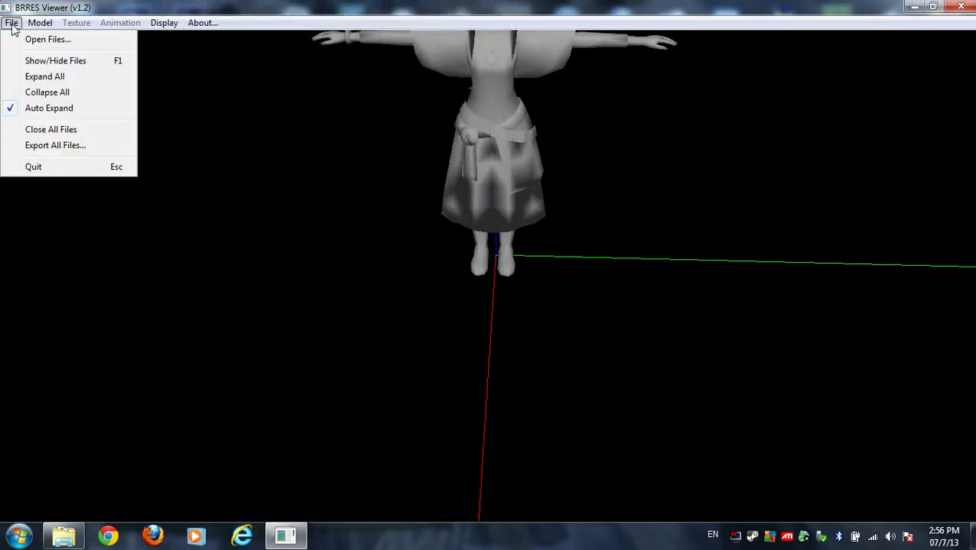
left_click(83, 145)
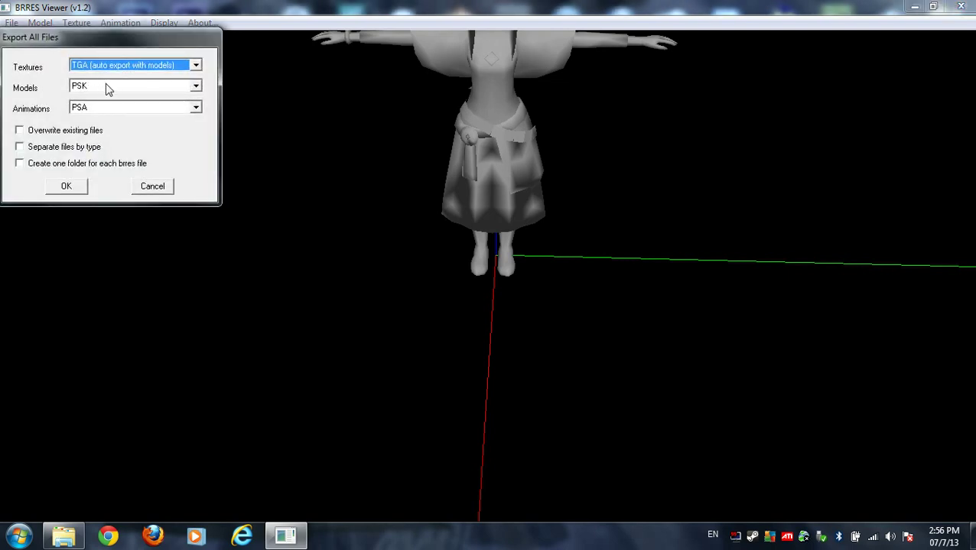
left_click(72, 189)
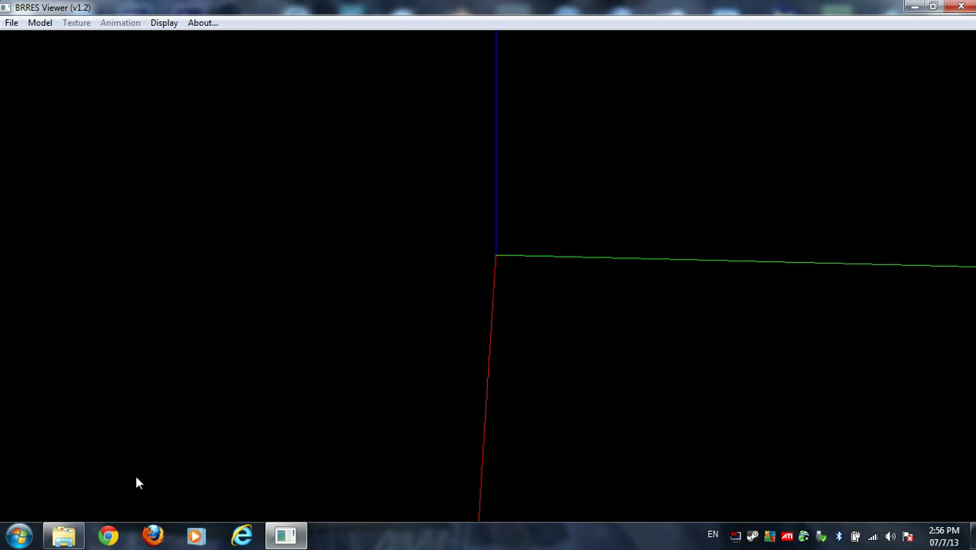
Go to the desktop and empty the Recycle Bin, permanently deleting FitZelda00.mdl0.
left_click(64, 535)
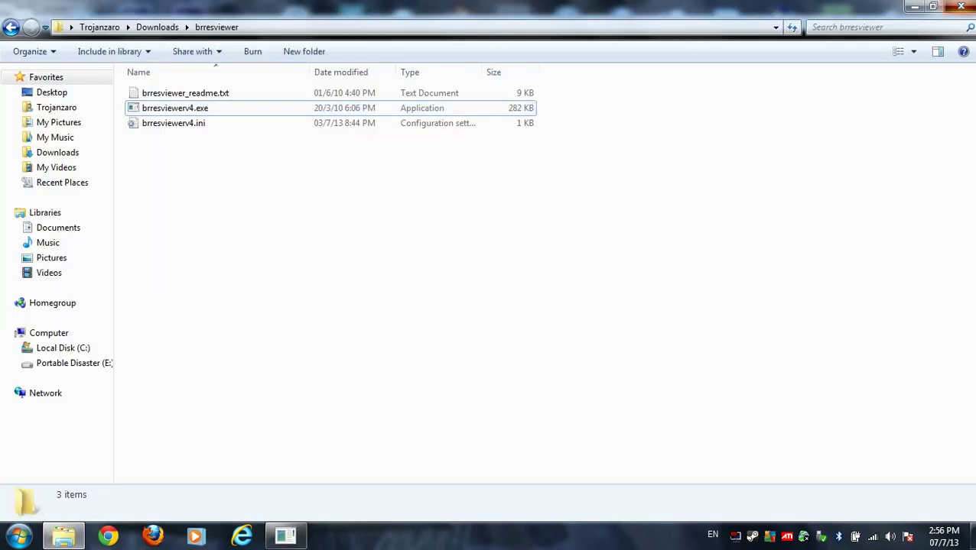
left_click(64, 535)
left_click(971, 535)
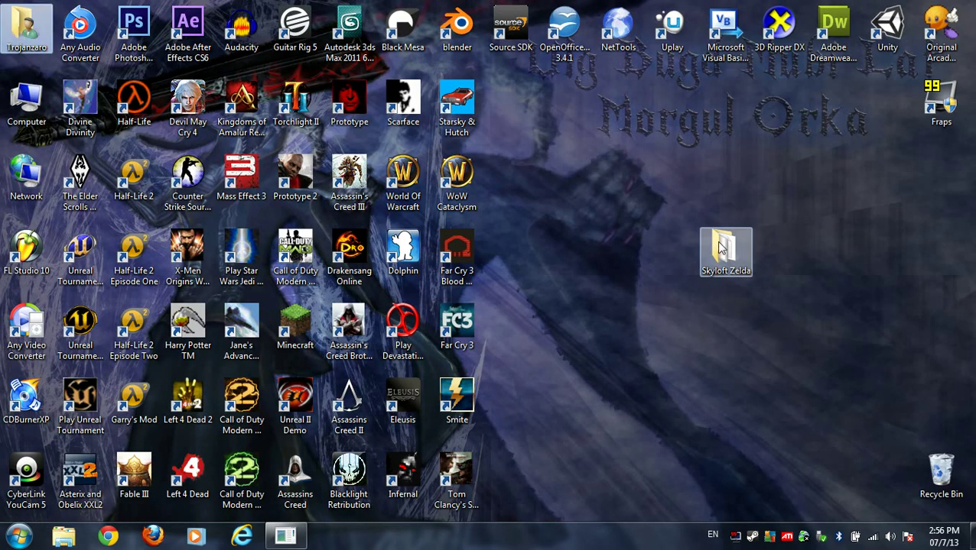
right_click(947, 463)
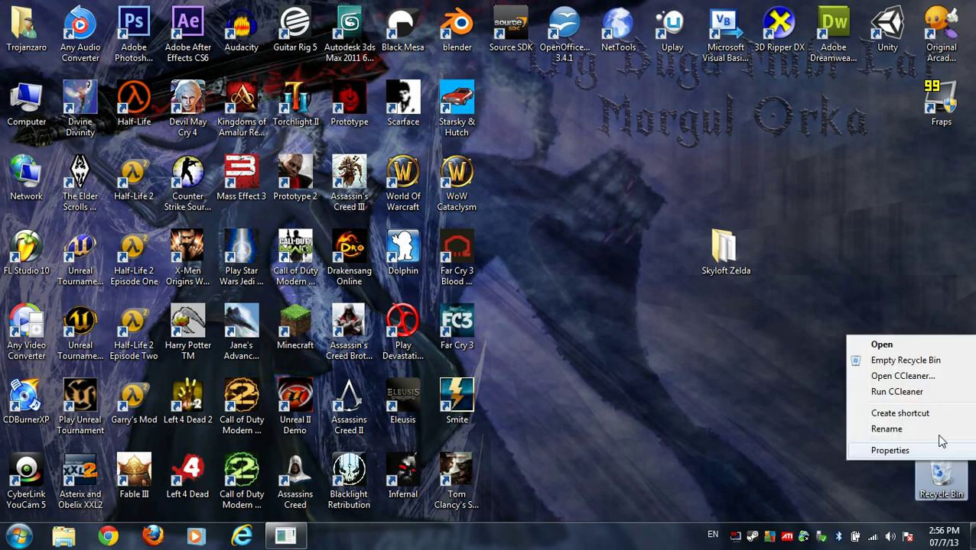
left_click(902, 361)
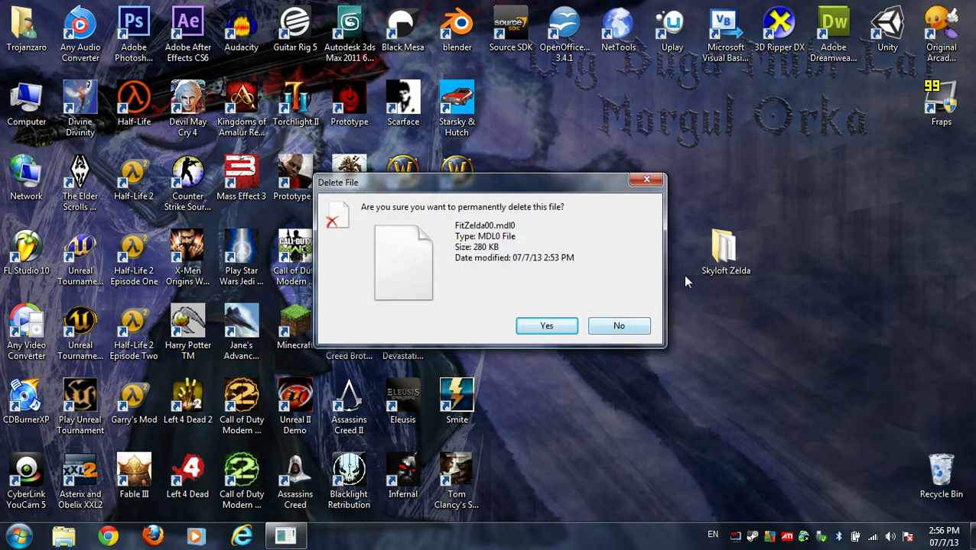
key("Return")
Close BRRES Viewer and open the exported folder inside the desktop's Skyloft Zelda folder.
double_click(724, 248)
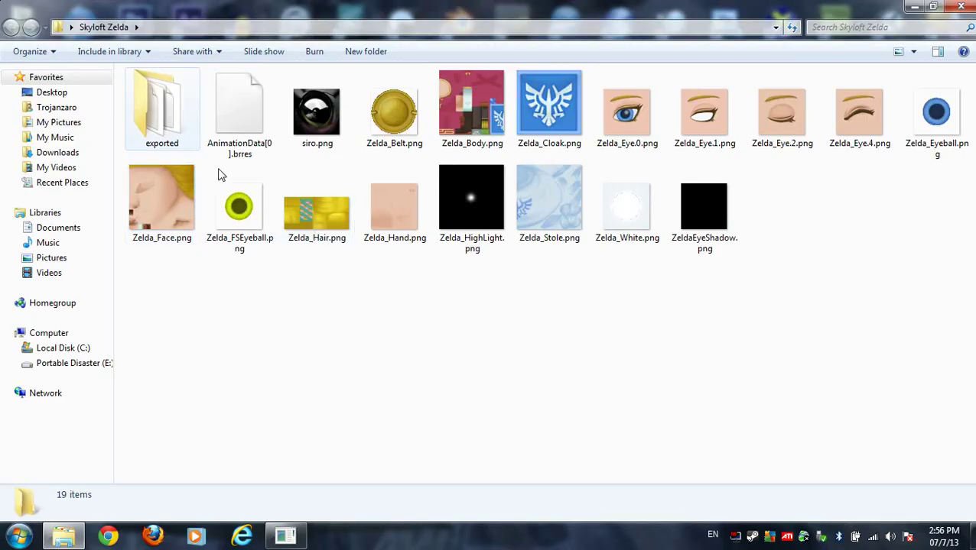
left_click(184, 145)
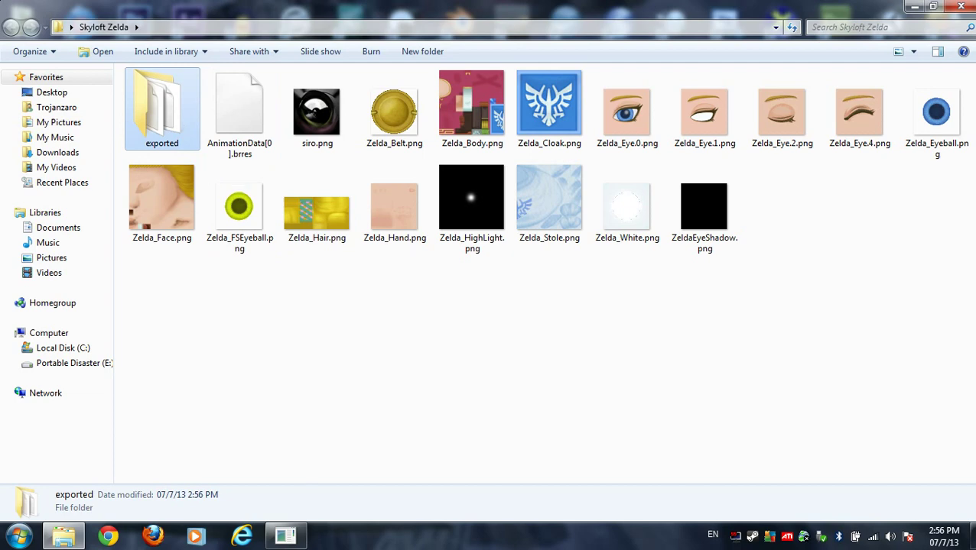
left_click(285, 535)
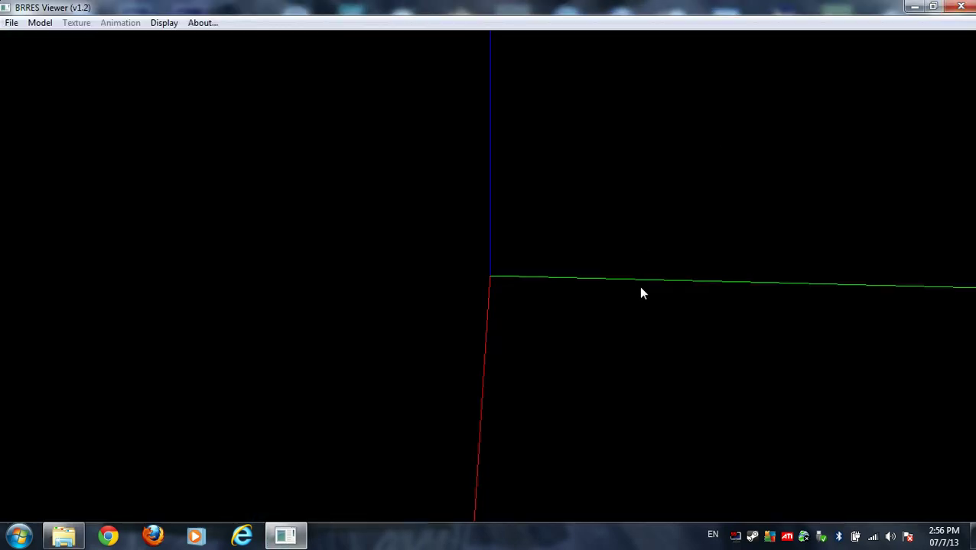
key("alt+F4")
double_click(165, 111)
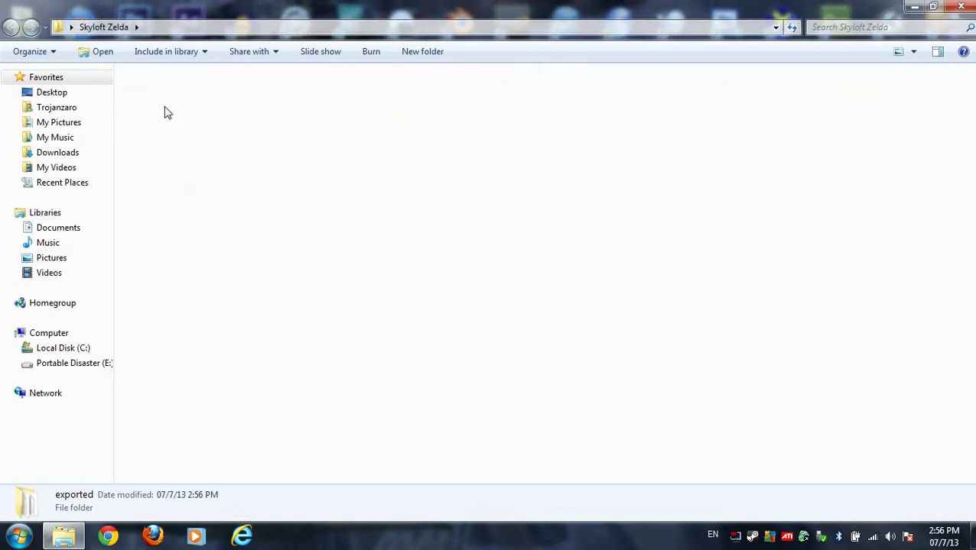
Review the PSA animation files and the FitZelda00.psk model file in the exported folder.
left_click(216, 95)
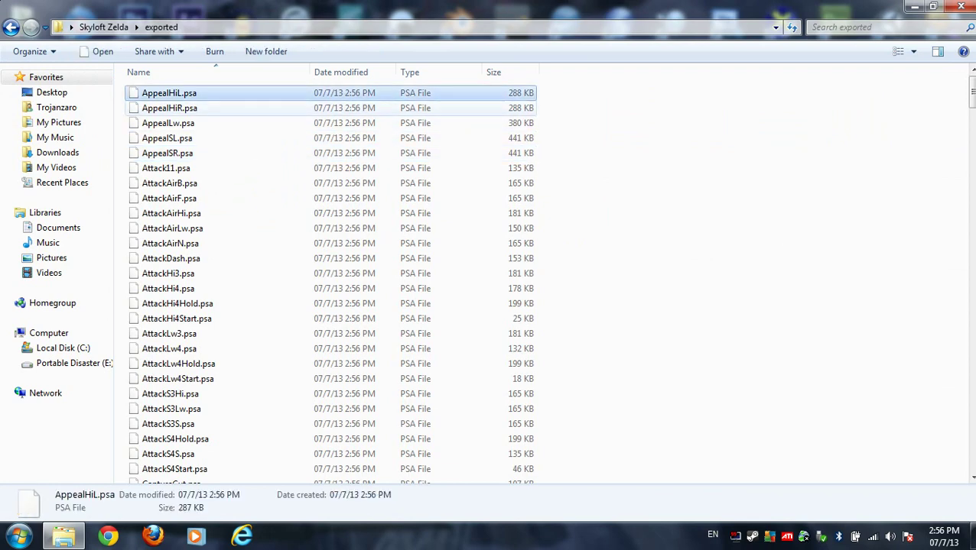
left_click_drag(971, 95, 356, 285)
left_click(355, 285)
left_click(935, 257)
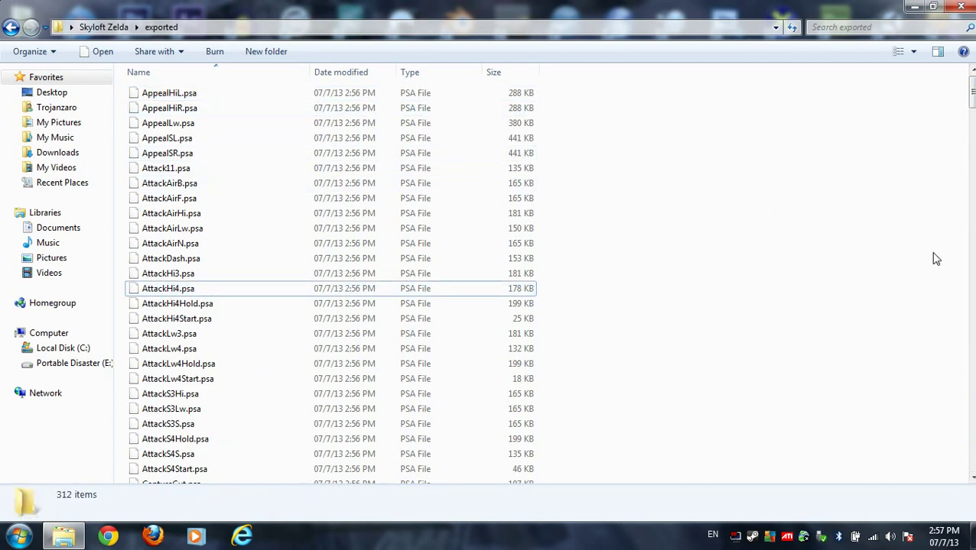
left_click_drag(971, 96, 973, 223)
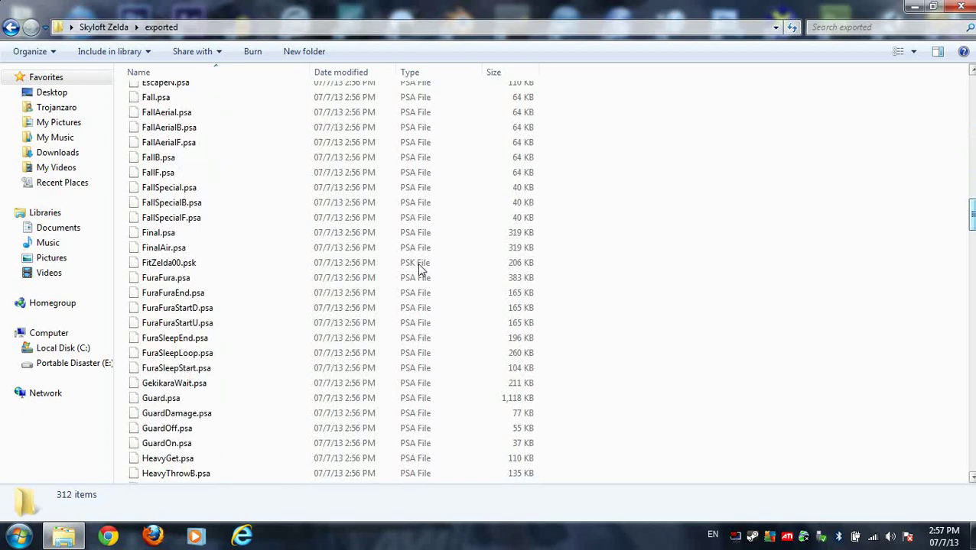
left_click(192, 263)
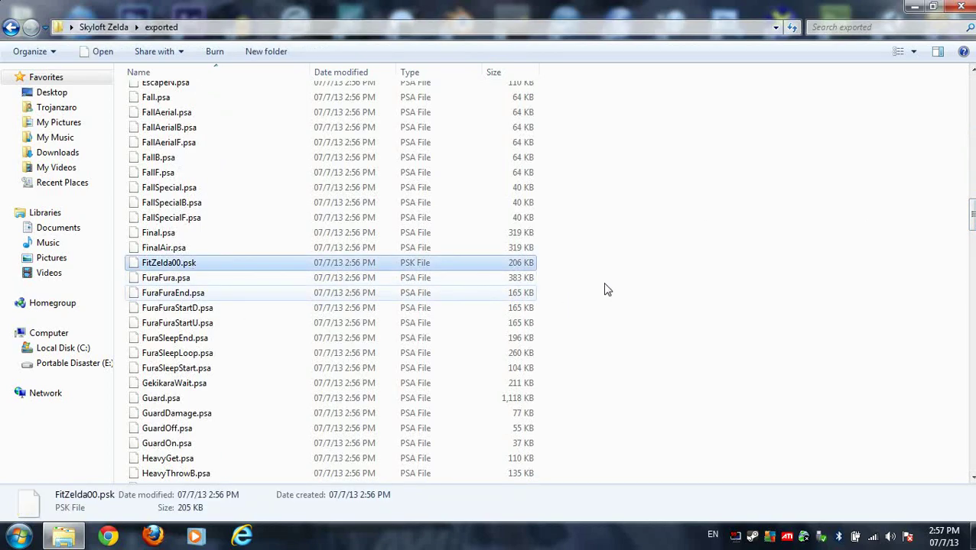
left_click(714, 219)
left_click(935, 6)
left_click(585, 9)
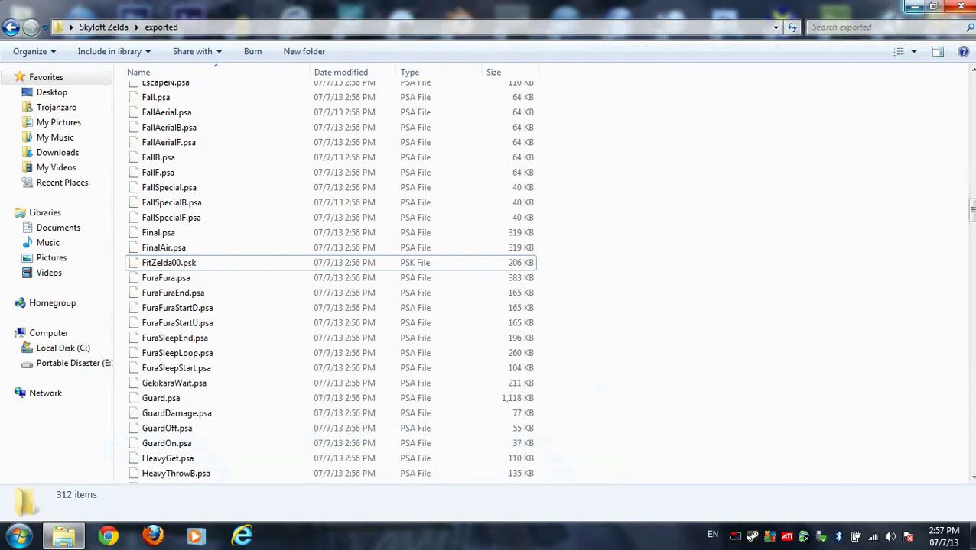
Minimize the exported folder and launch Autodesk 3ds Max 2011 from the desktop.
left_click(914, 6)
double_click(350, 27)
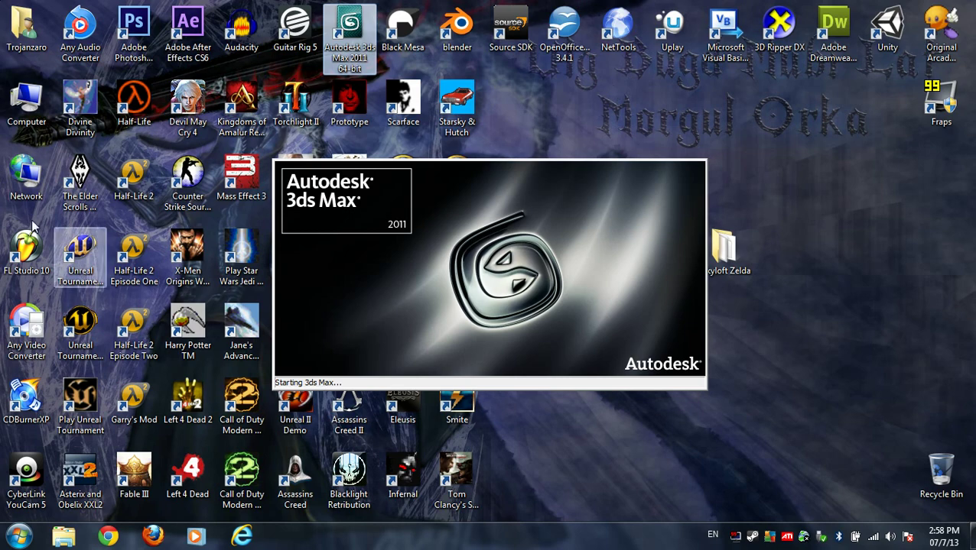
double_click(28, 37)
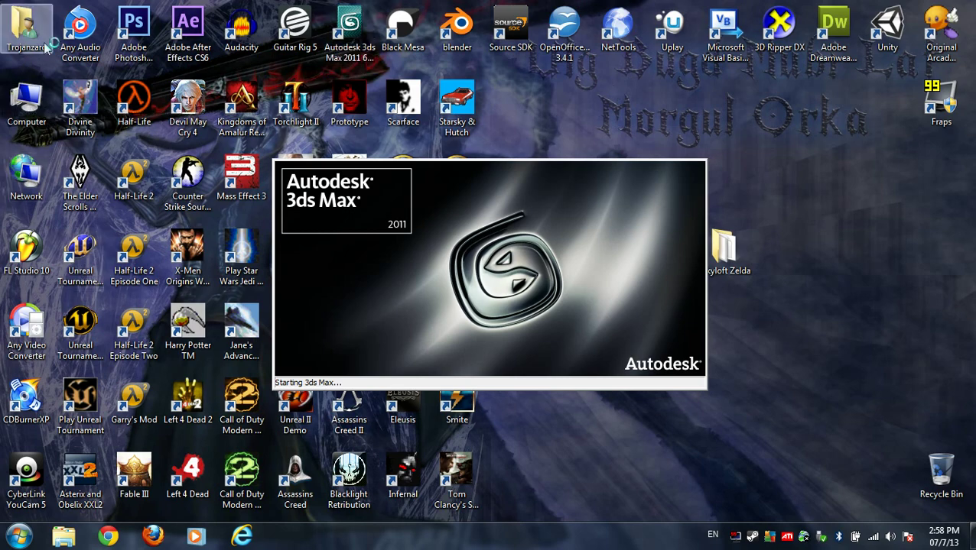
left_click(52, 92)
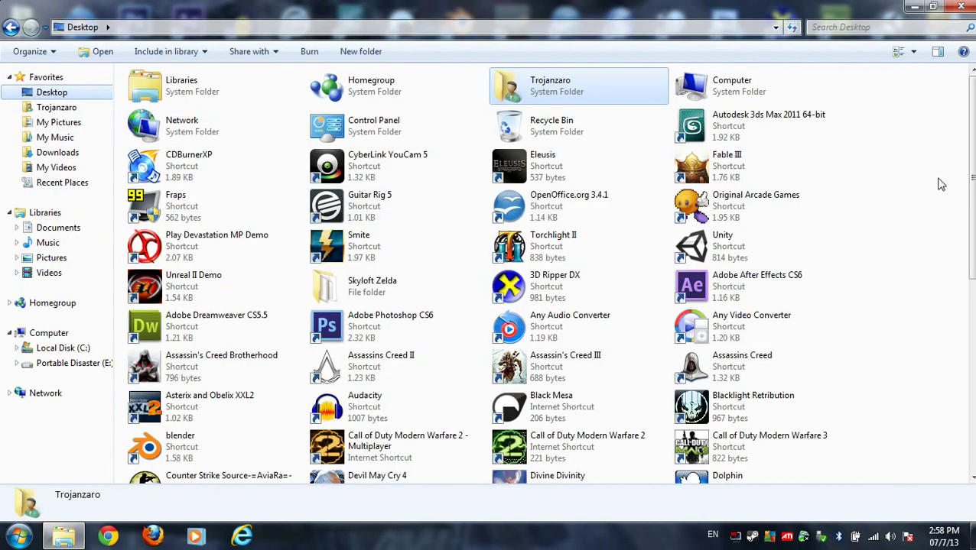
key("alt+F4")
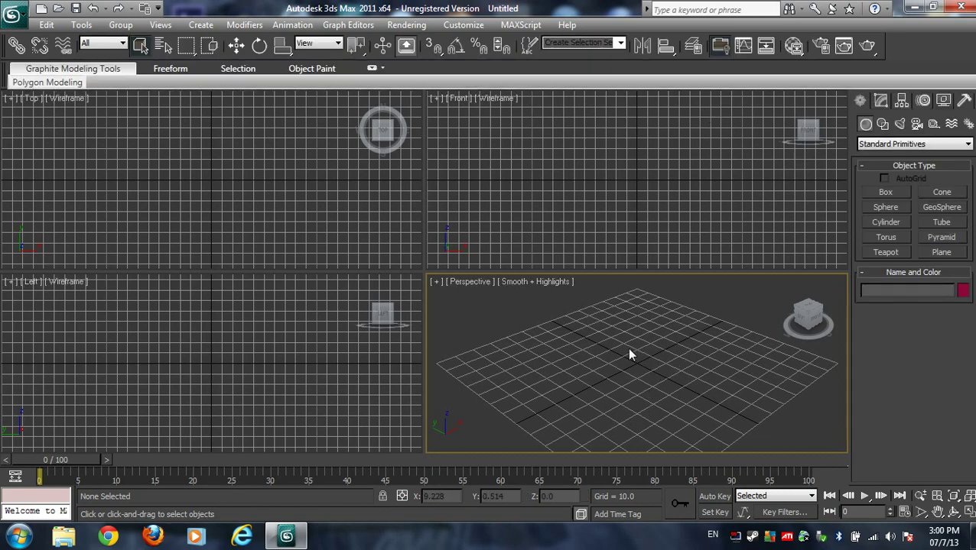
Start running a MAXScript file and browse through the user folder to the Actorx folder in Downloads.
mouse_move(638, 362)
middle_mouse_down()
mouse_move(673, 346)
mouse_move(629, 404)
mouse_move(634, 342)
mouse_move(666, 348)
mouse_move(640, 358)
middle_mouse_up()
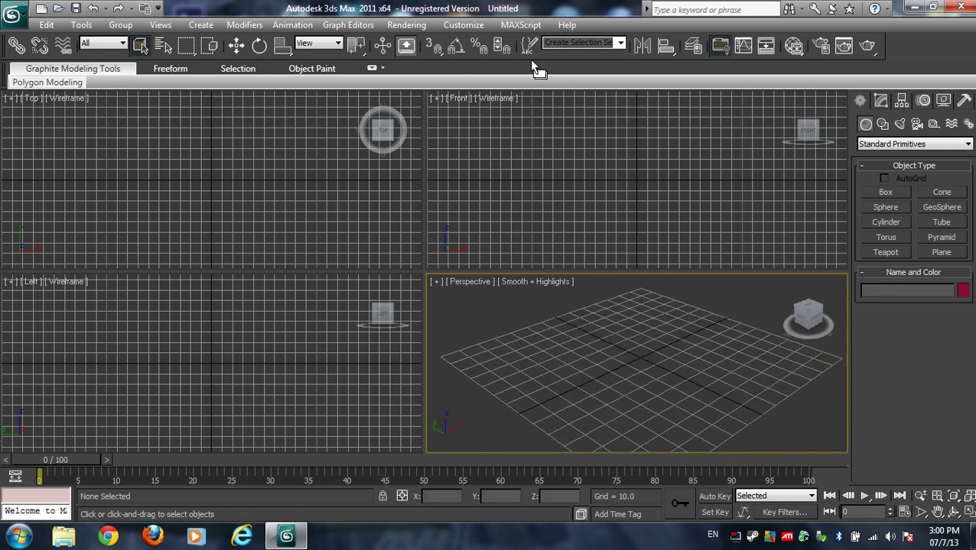
left_click(521, 25)
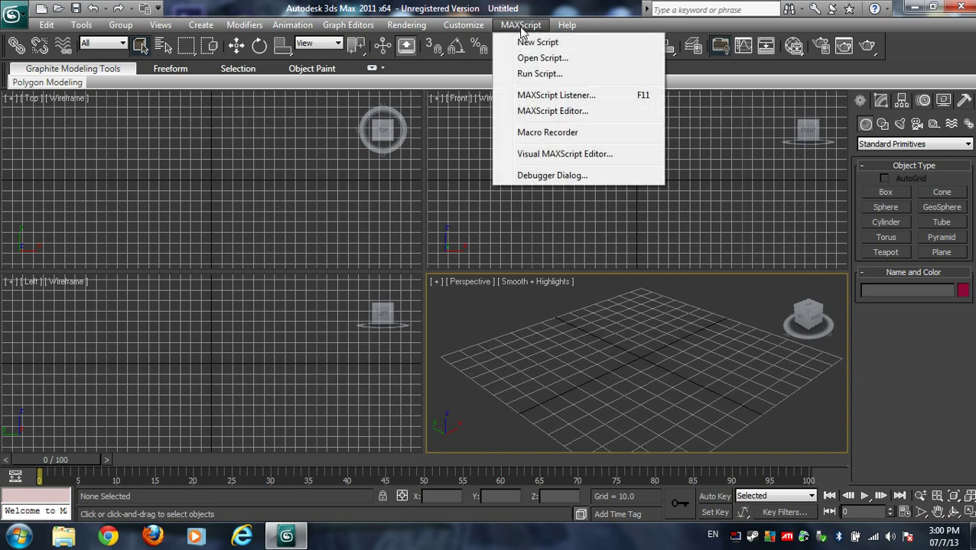
left_click(517, 6)
left_click(521, 25)
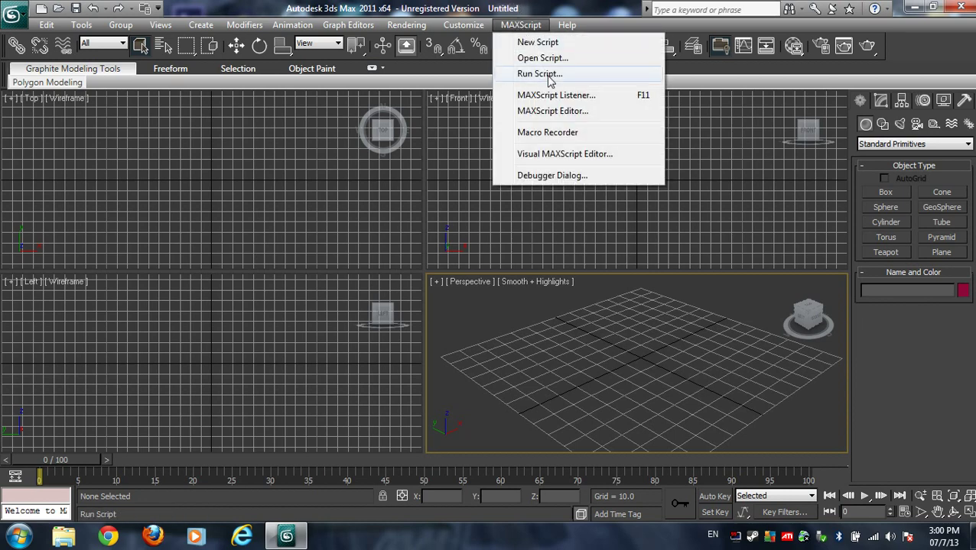
left_click(549, 75)
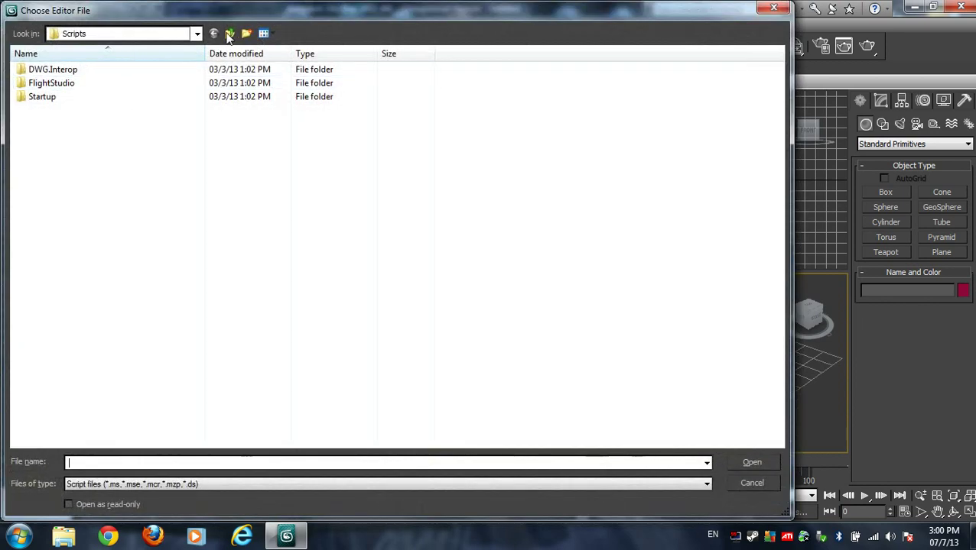
left_click(230, 34)
left_click(230, 33)
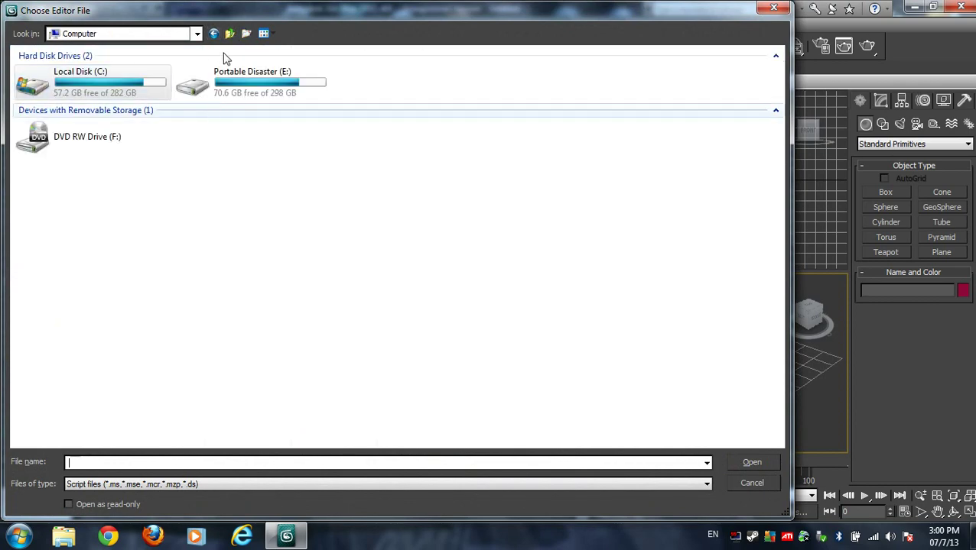
left_click(230, 33)
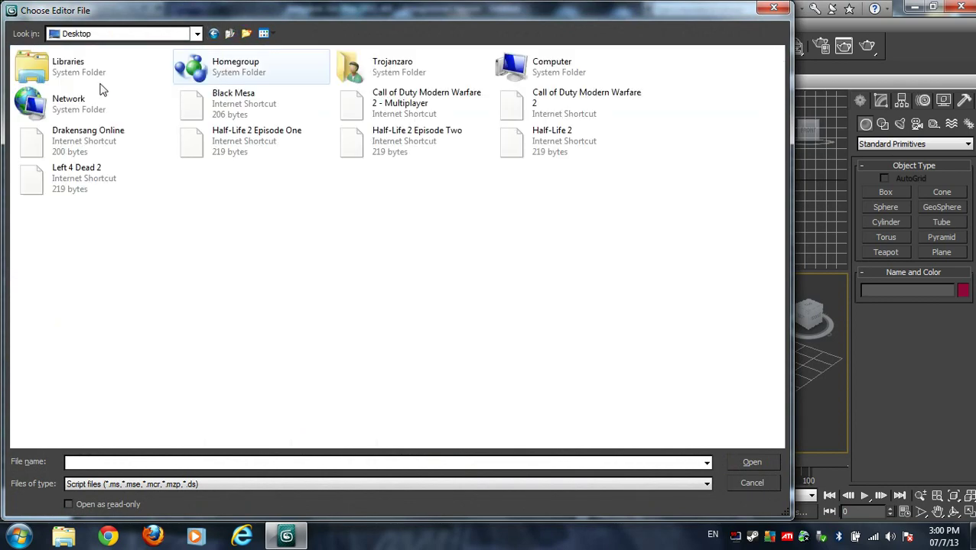
double_click(376, 77)
double_click(260, 84)
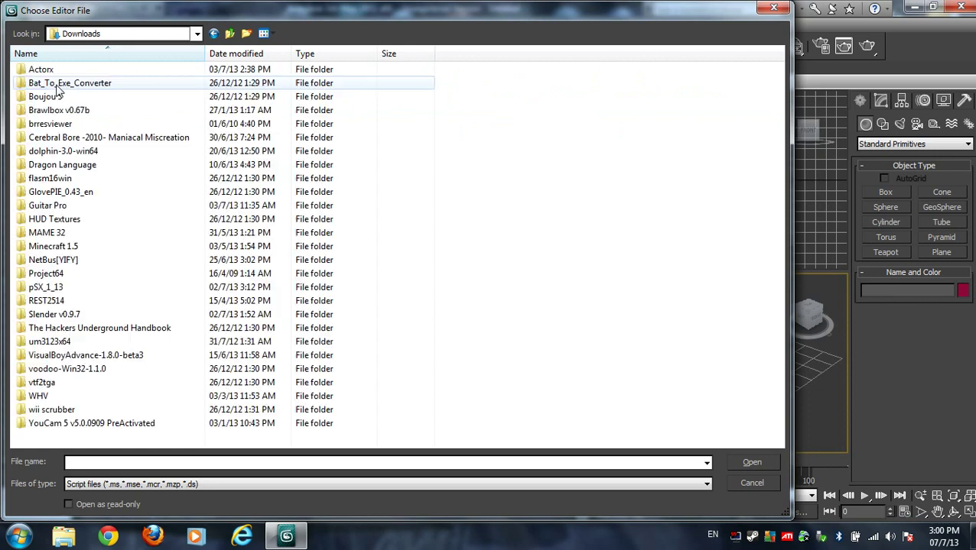
left_click(55, 73)
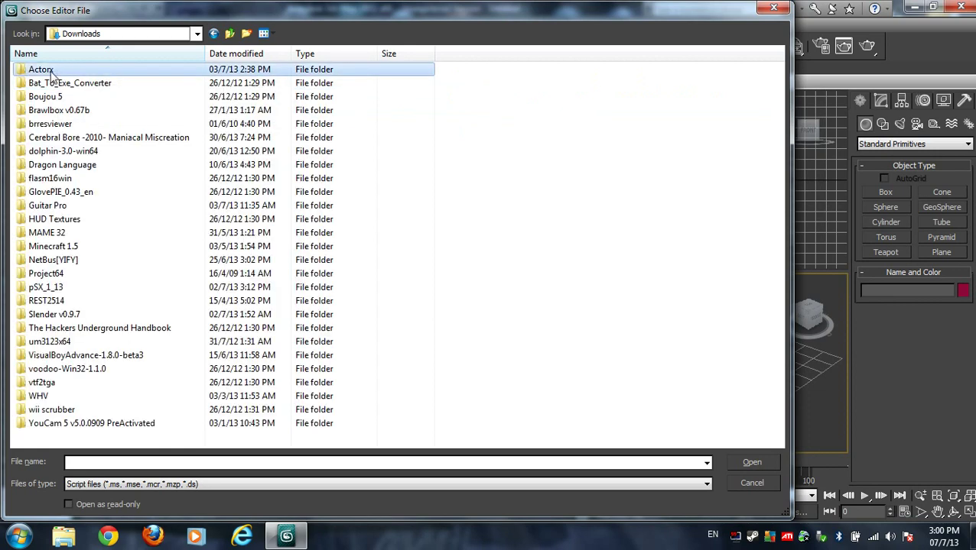
double_click(52, 70)
Run the ActorXImporter.ms script and move the ActorX Import window clear of the viewport edge.
left_click(78, 70)
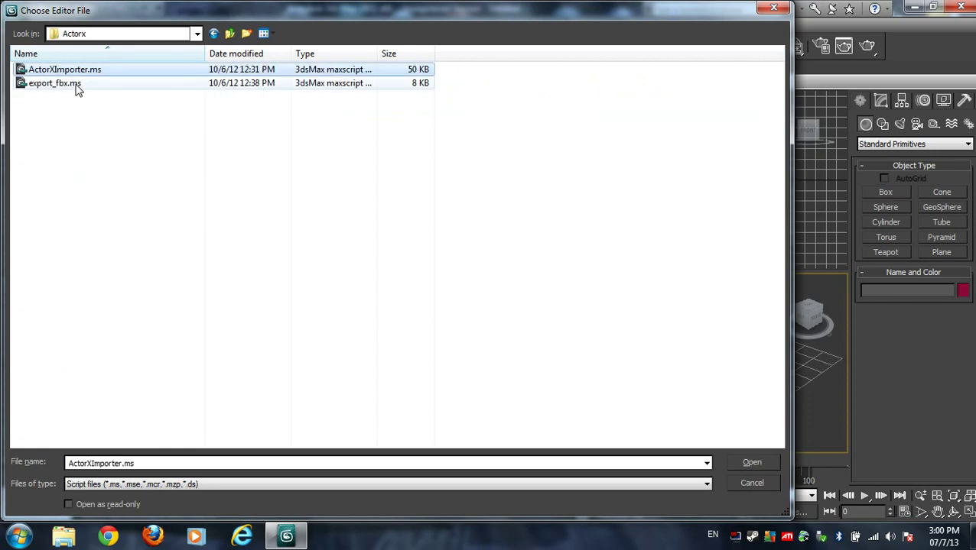
left_click(77, 86)
key("Up")
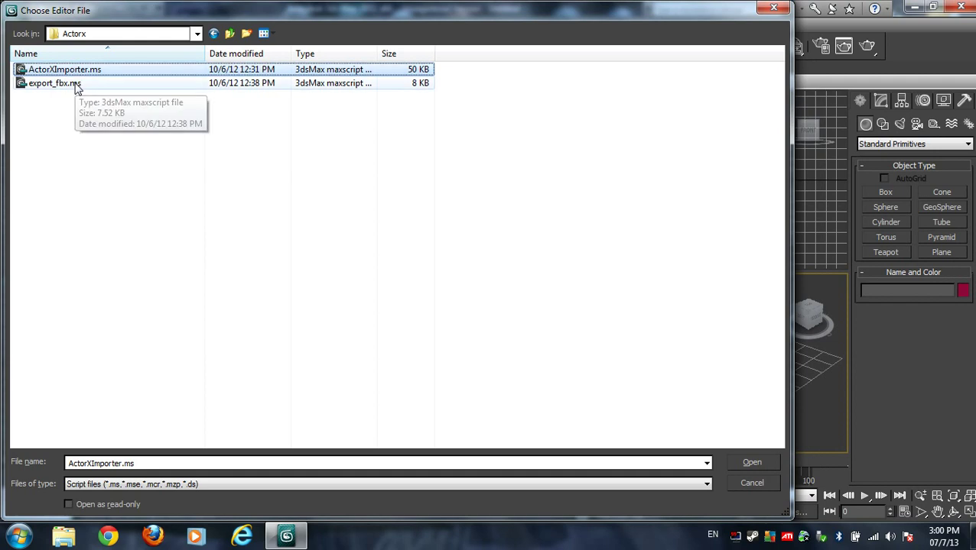
left_click(76, 85)
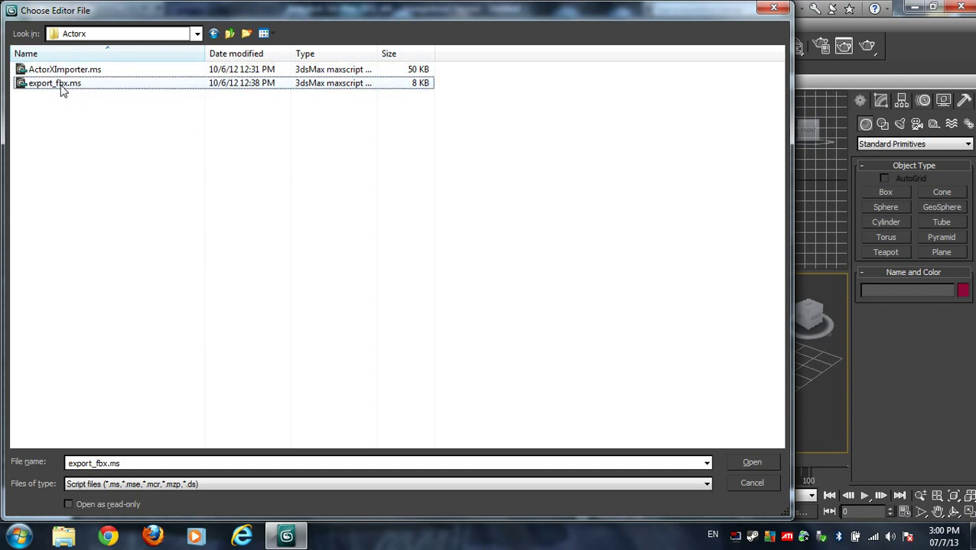
left_click(86, 73)
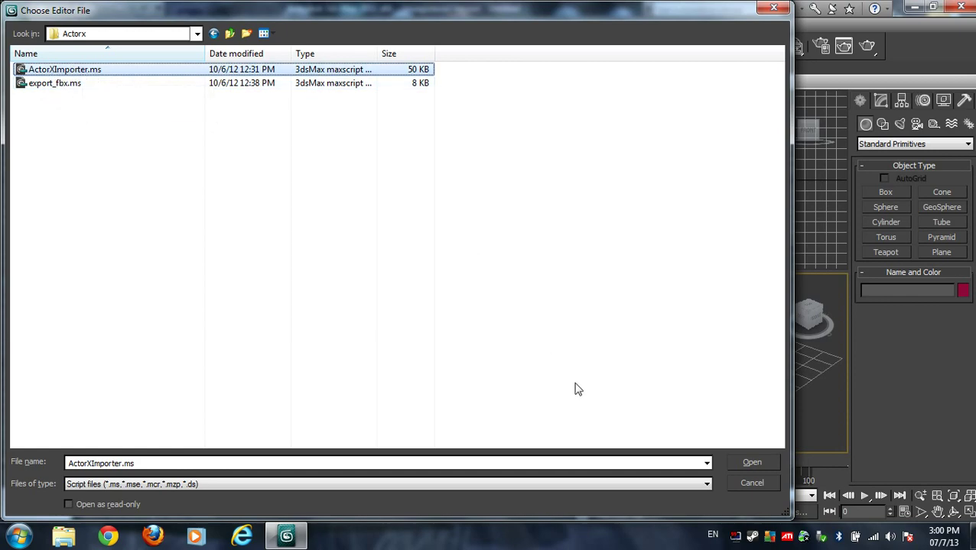
left_click(767, 466)
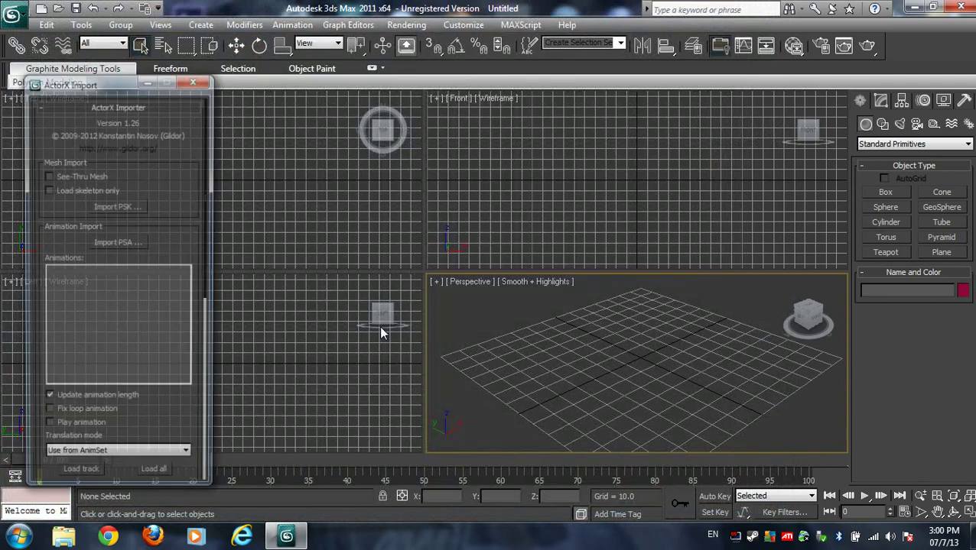
left_click_drag(128, 82, 159, 49)
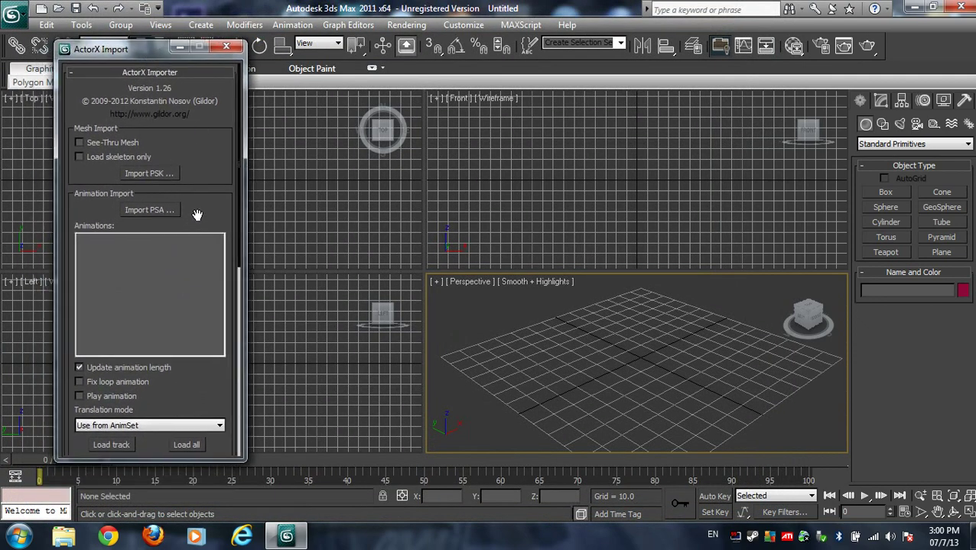
Start a PSK mesh import and browse to the exported folder inside the desktop's Skyloft Zelda folder.
left_click(148, 174)
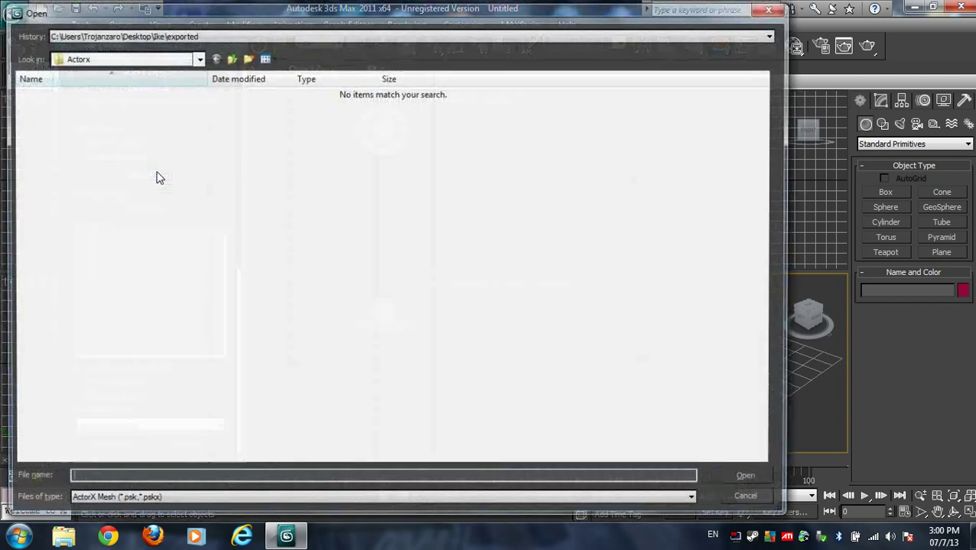
left_click(230, 58)
left_click(230, 58)
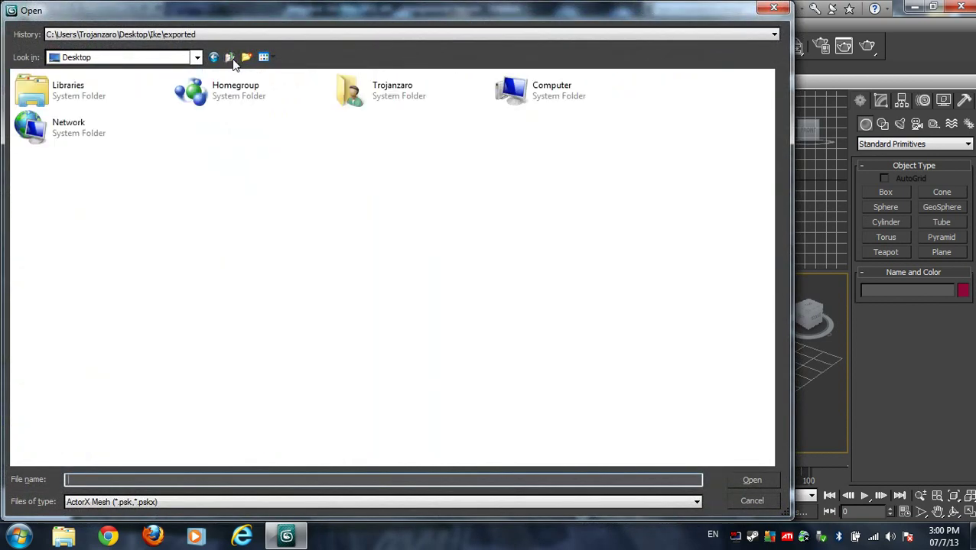
left_click(229, 135)
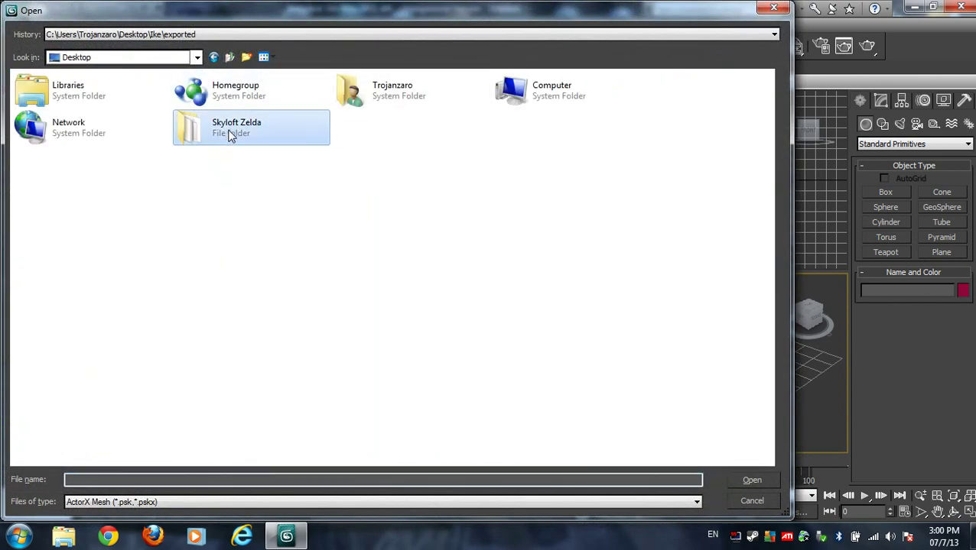
left_click(394, 178)
double_click(265, 133)
double_click(58, 118)
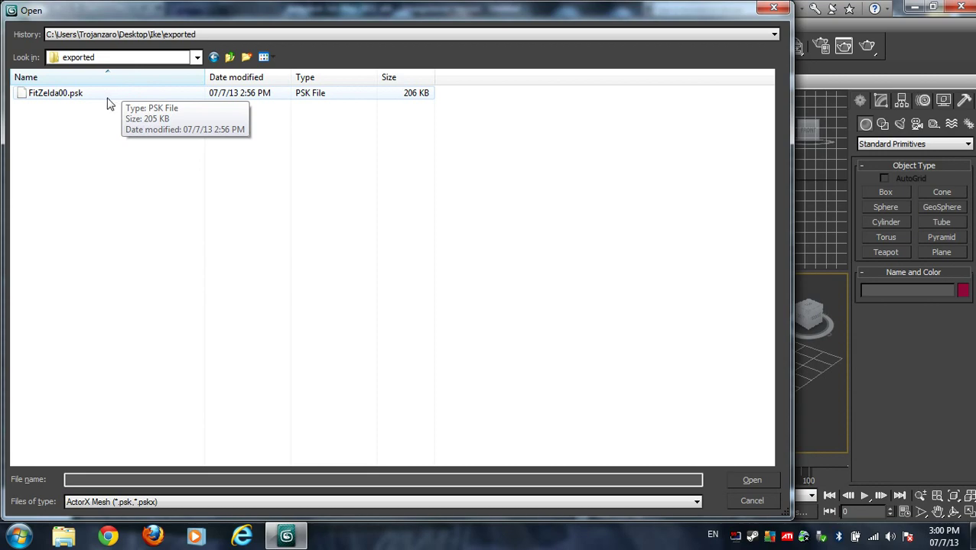
Import the FitZelda00.psk model and inspect its mesh and bones in the Perspective viewport.
left_click(44, 95)
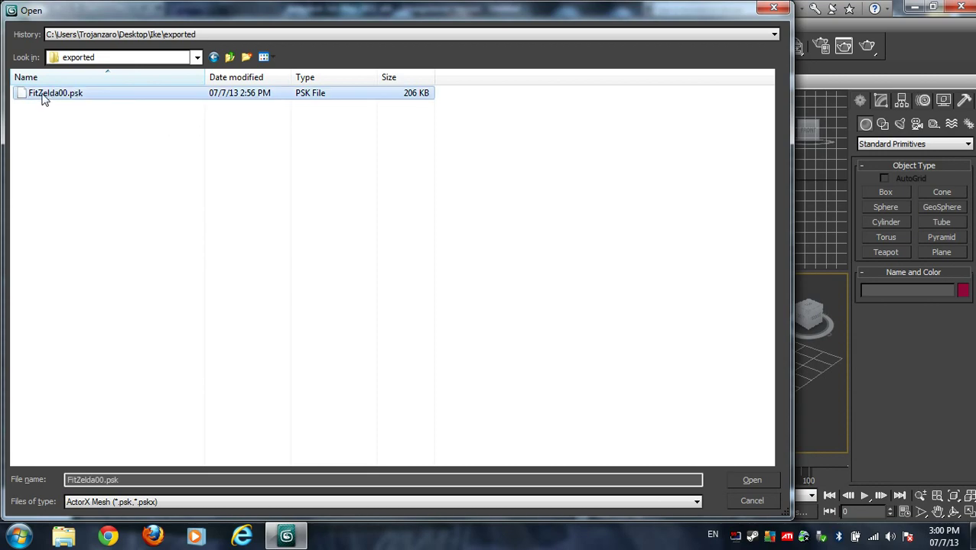
left_click(749, 481)
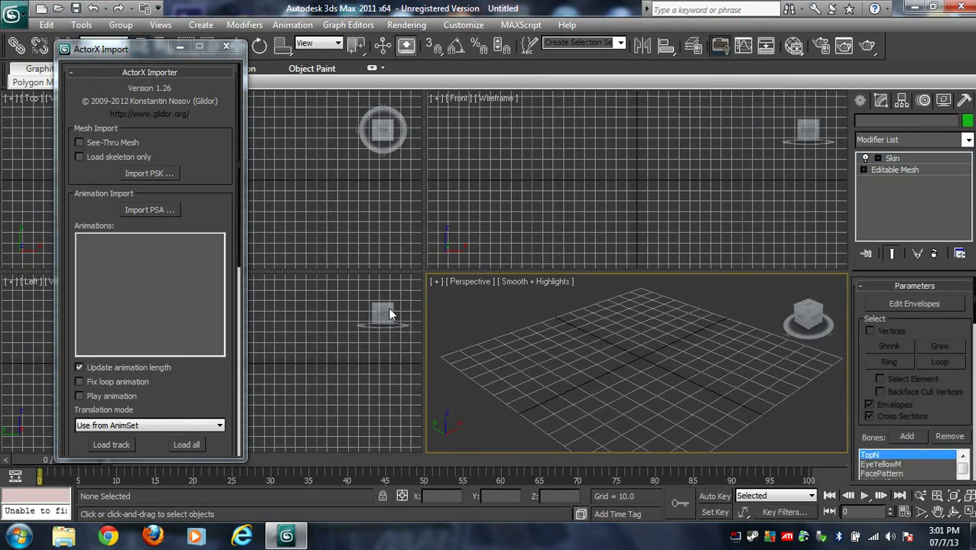
left_click(681, 370)
scroll(679, 370, "up", 10)
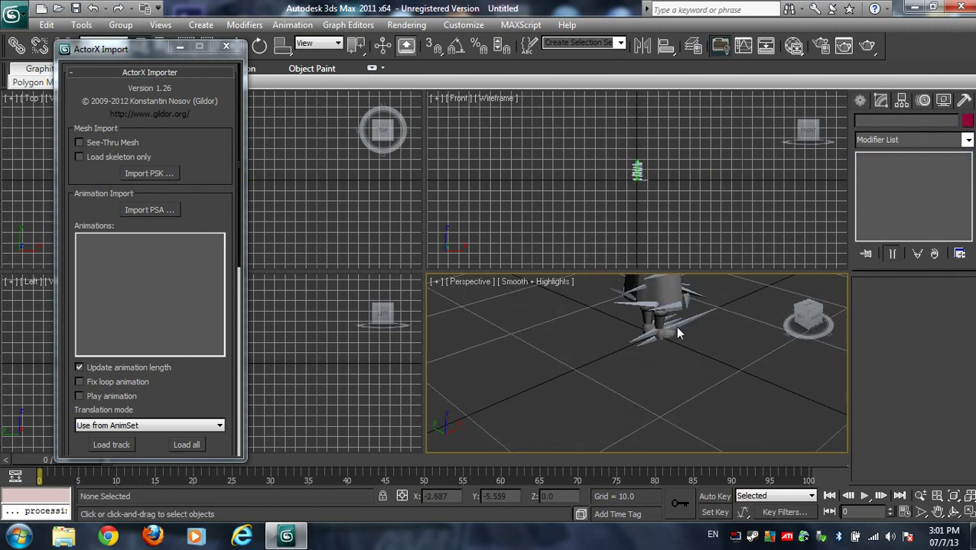
middle_click_drag(653, 392, 603, 360, "alt")
scroll(647, 367, "up", 5)
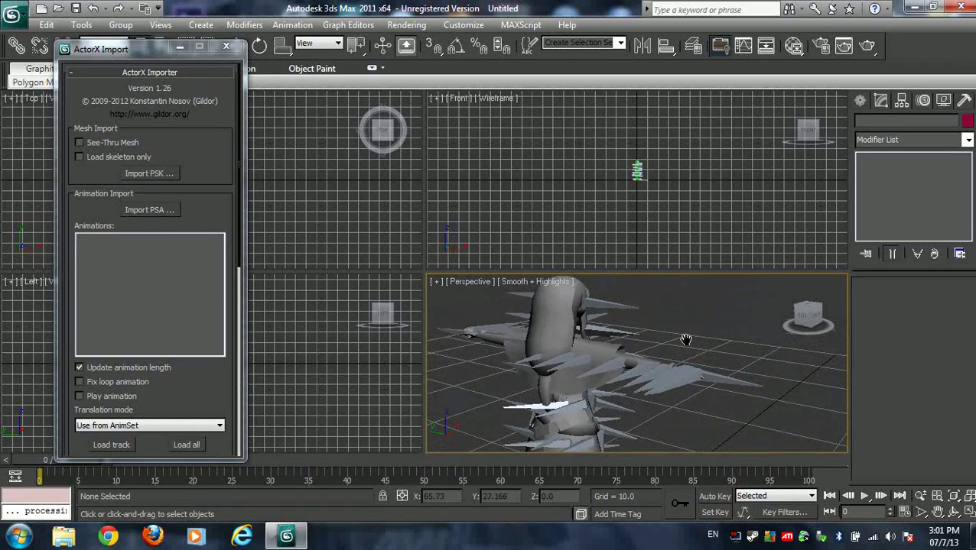
middle_click_drag(686, 340, 626, 333, "alt")
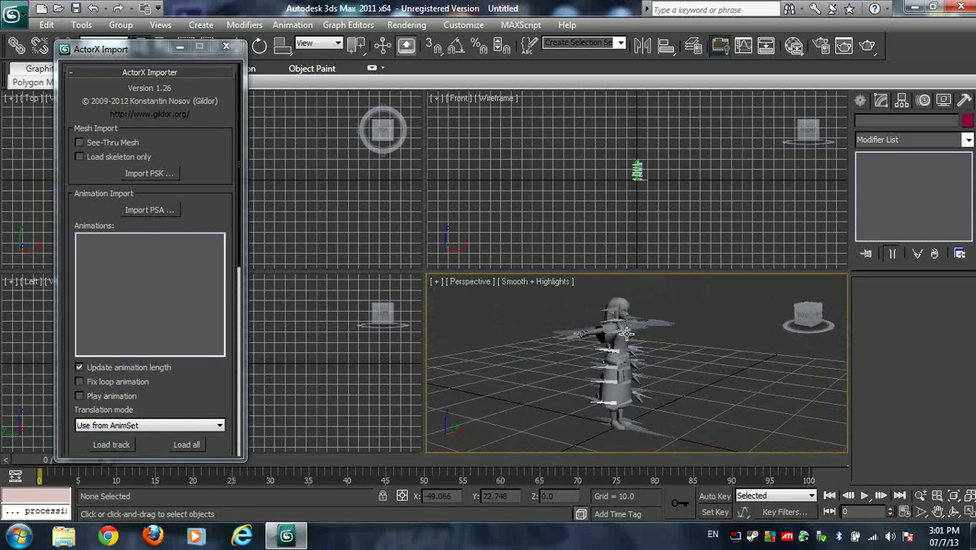
Import the Wait1.psa animation file from the exported folder into the ActorX importer.
left_click(162, 210)
left_click(62, 174)
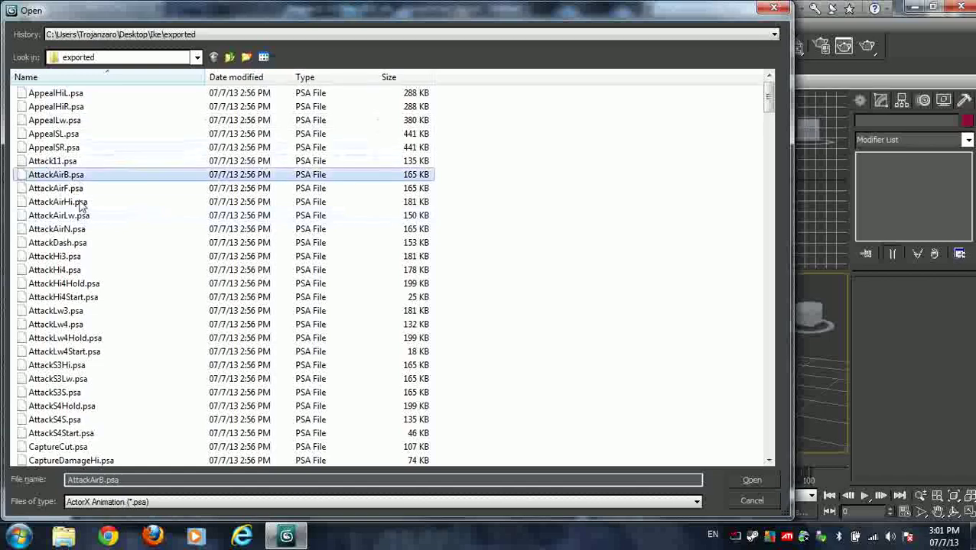
scroll(82, 205, "down", 20)
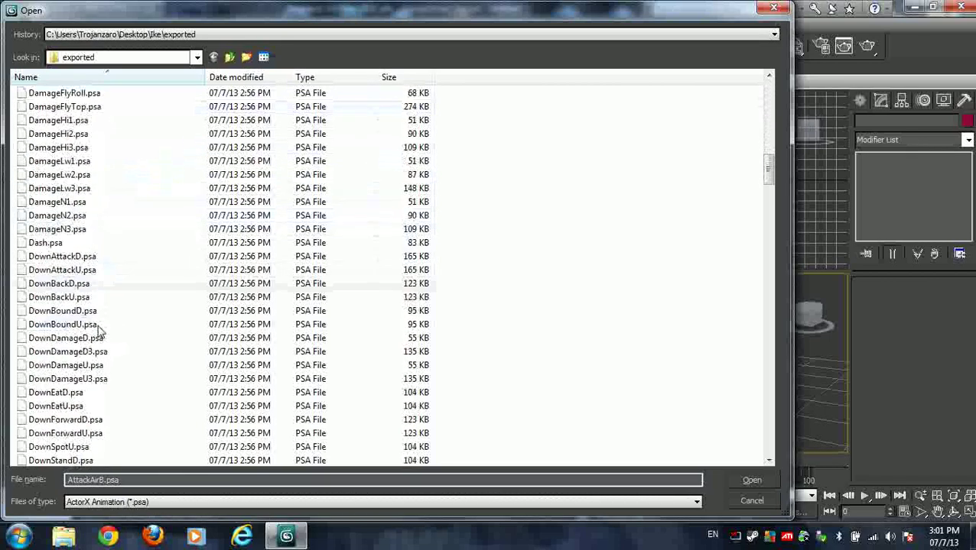
scroll(98, 329, "down", 11)
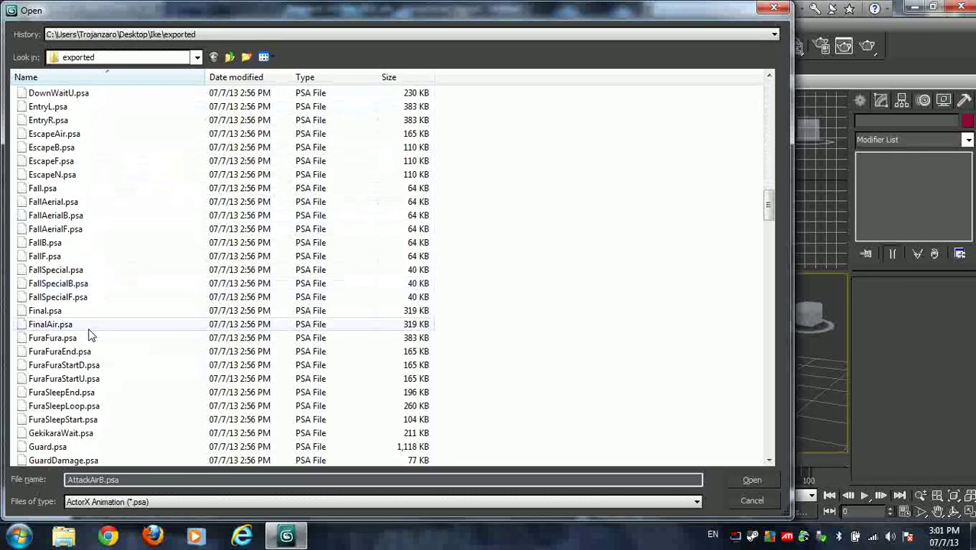
scroll(88, 337, "down", 4)
scroll(86, 337, "down", 16)
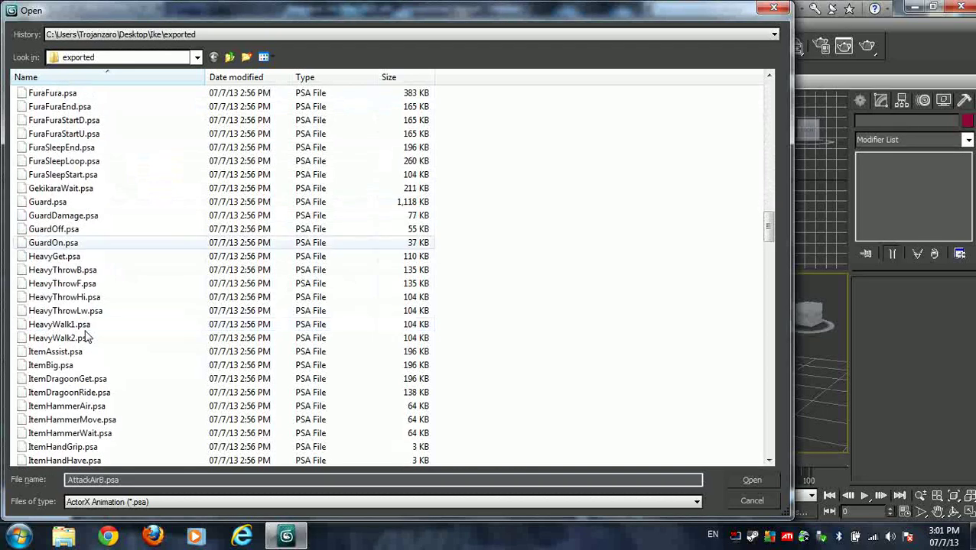
scroll(85, 337, "down", 16)
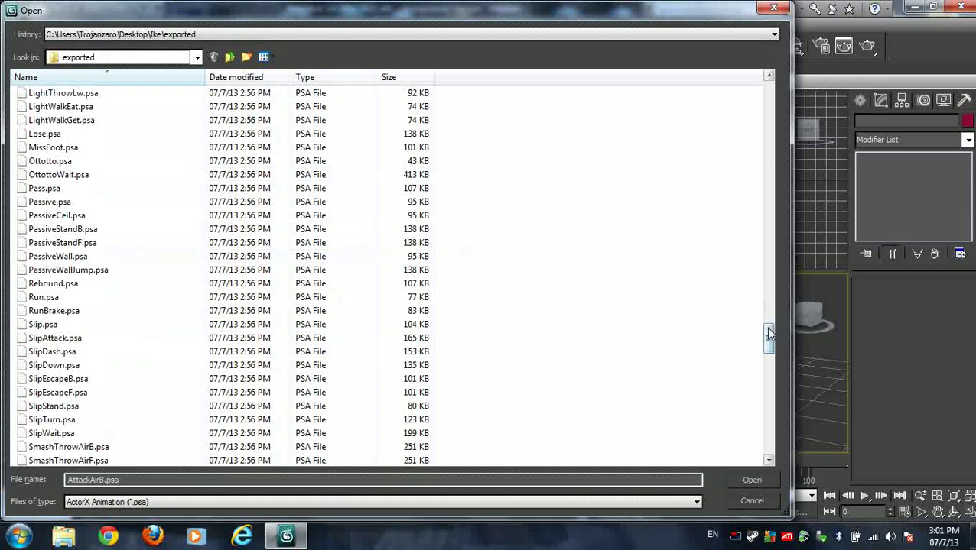
left_click_drag(769, 334, 768, 437)
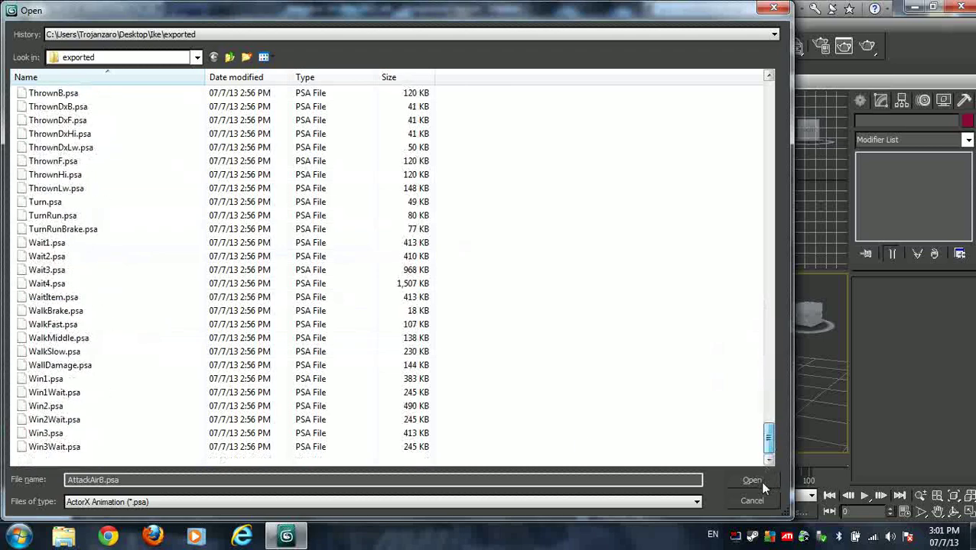
left_click(61, 243)
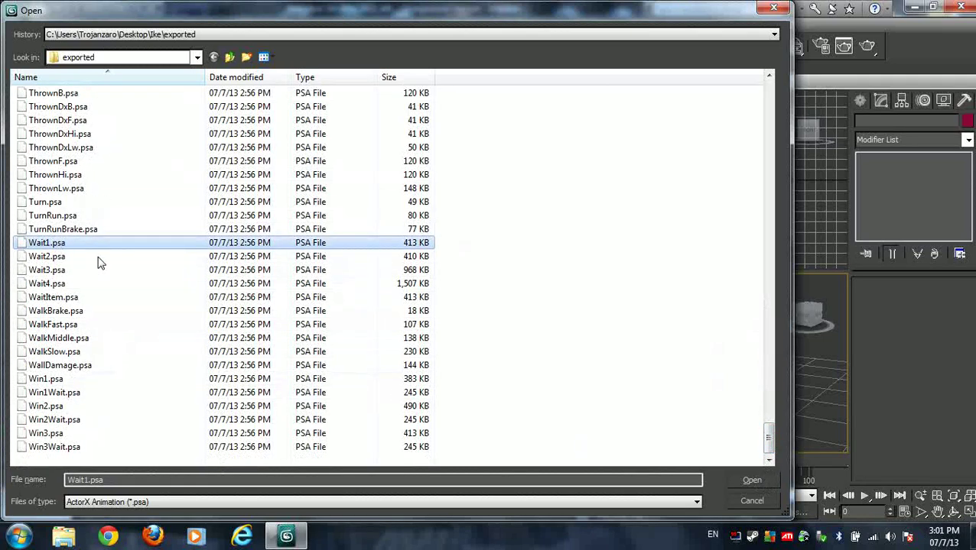
left_click(751, 480)
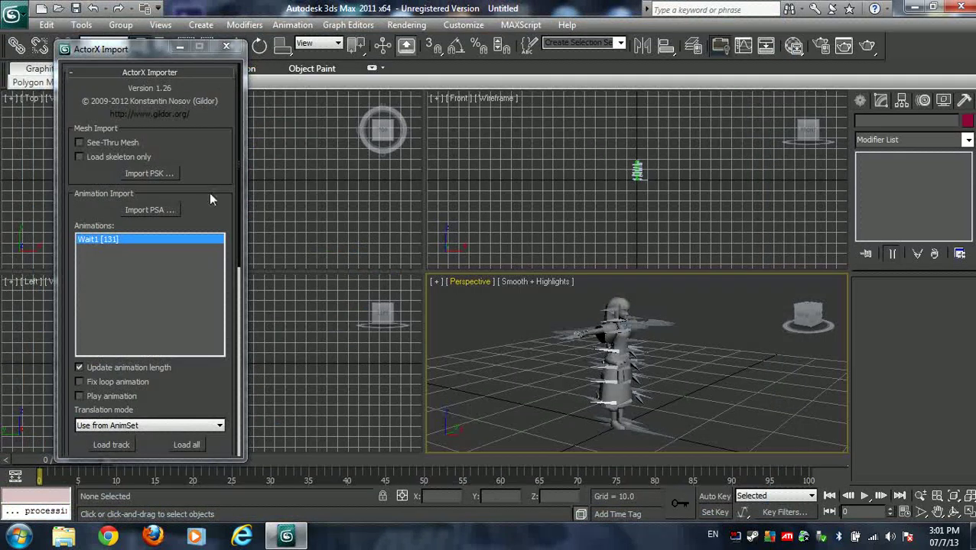
Load the Wait1 track onto the Zelda model, preview the animation, and stop the playback.
left_click_drag(209, 167, 208, 129)
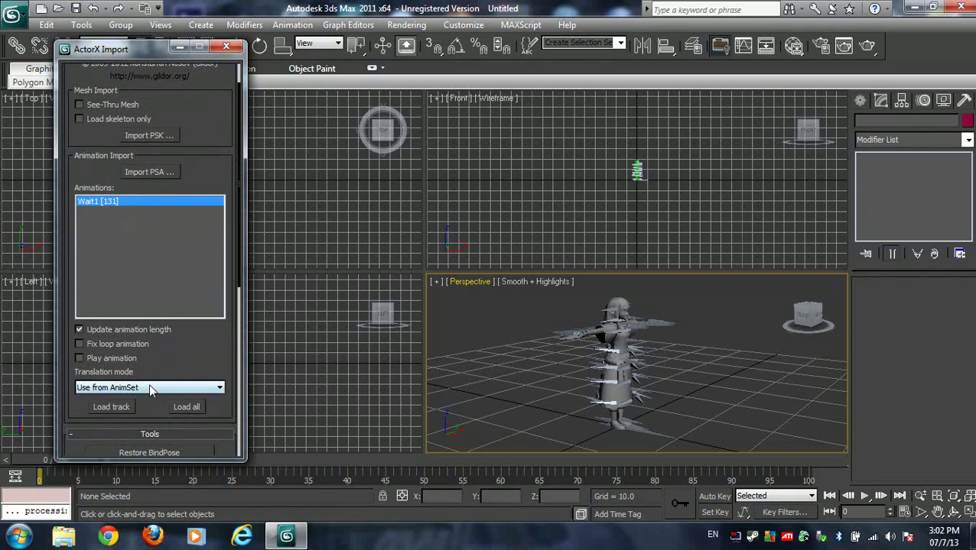
left_click(125, 408)
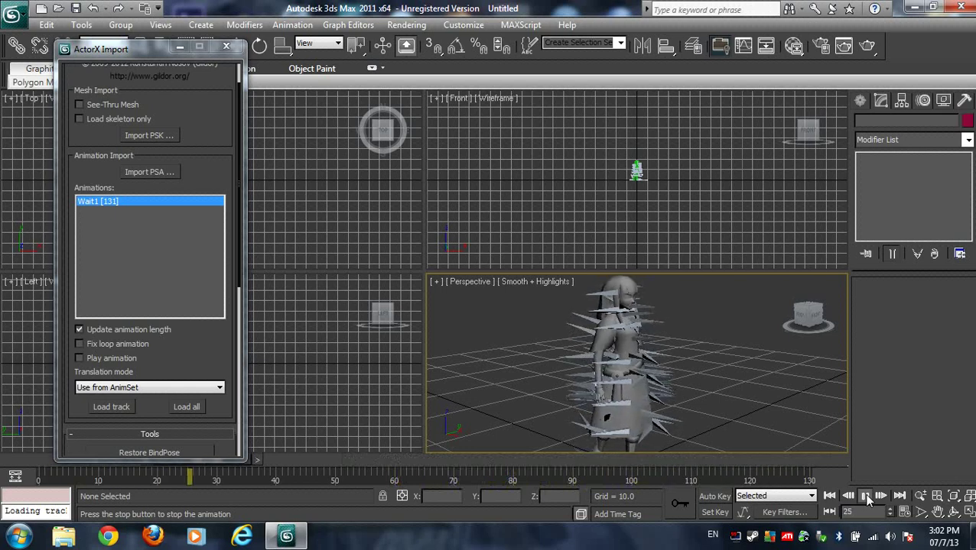
left_click(865, 497)
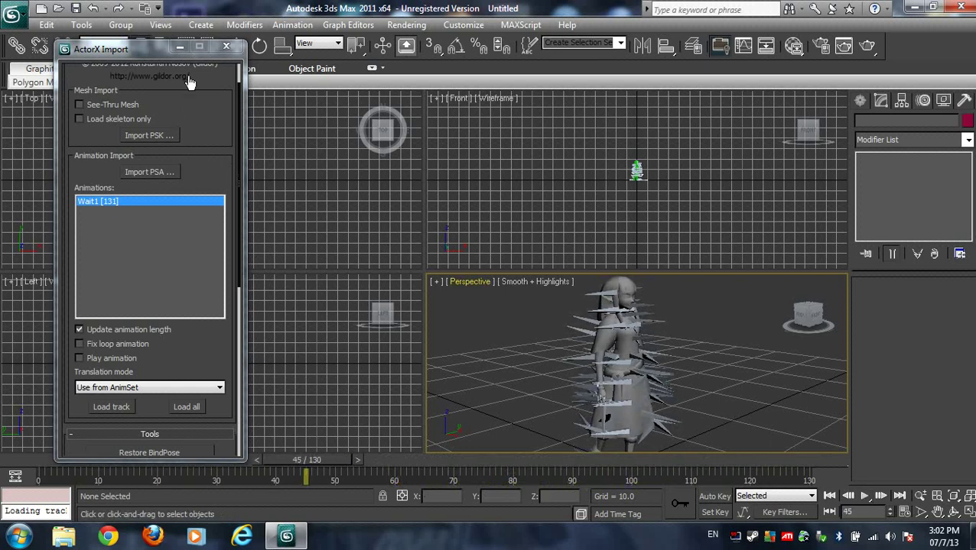
Review the ActorX importer's settings and tools along with its FBX batch export options, and close both windows.
left_click_drag(209, 49, 238, 61)
scroll(238, 61, "down", 3)
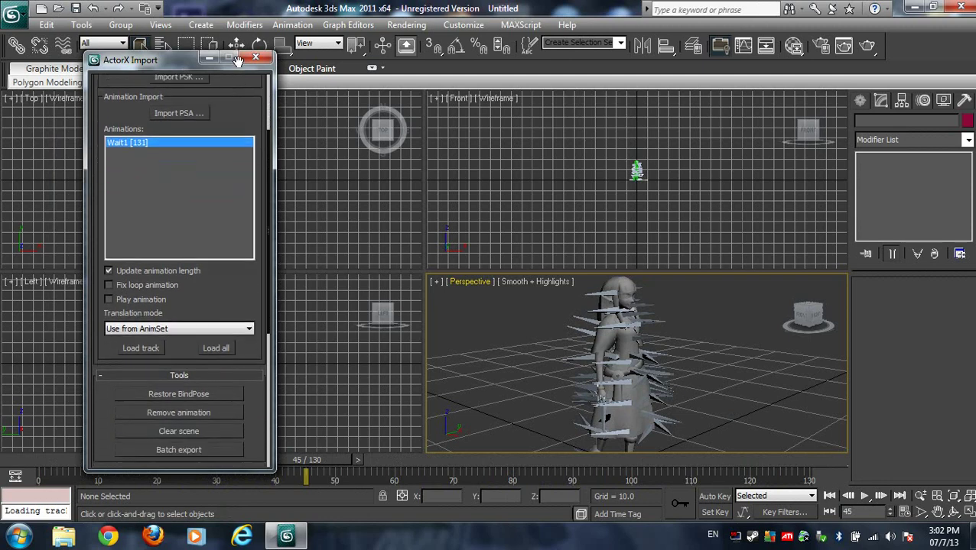
left_click_drag(220, 269, 212, 118)
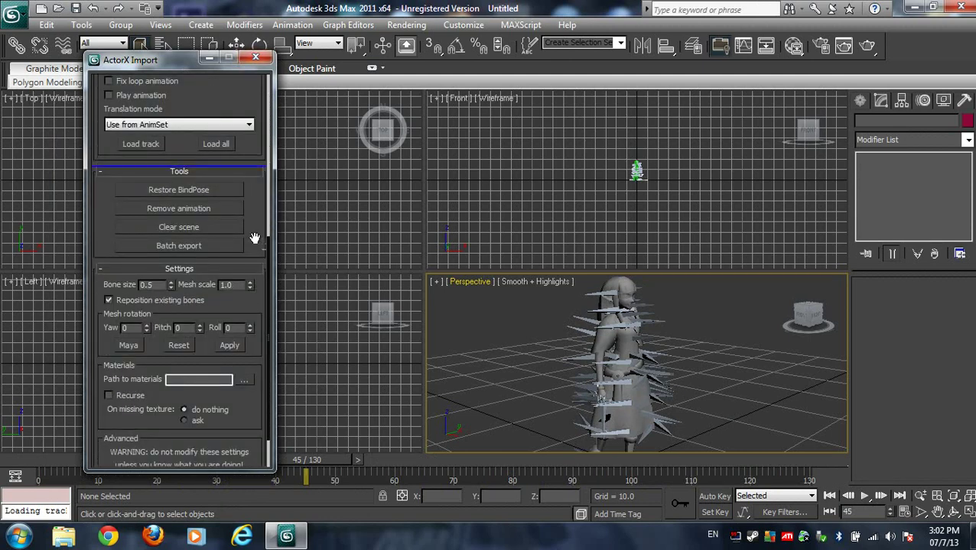
left_click_drag(254, 239, 250, 239)
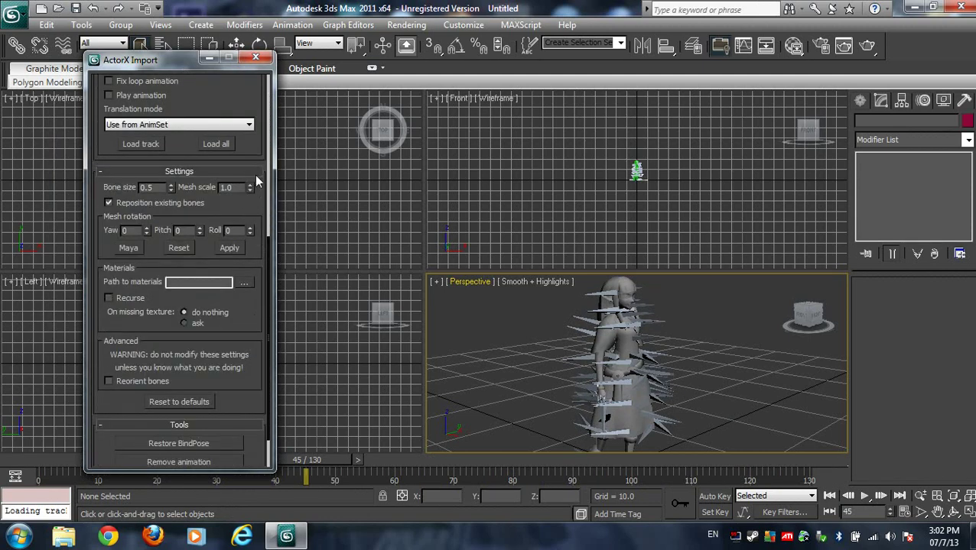
scroll(250, 319, "down", 3)
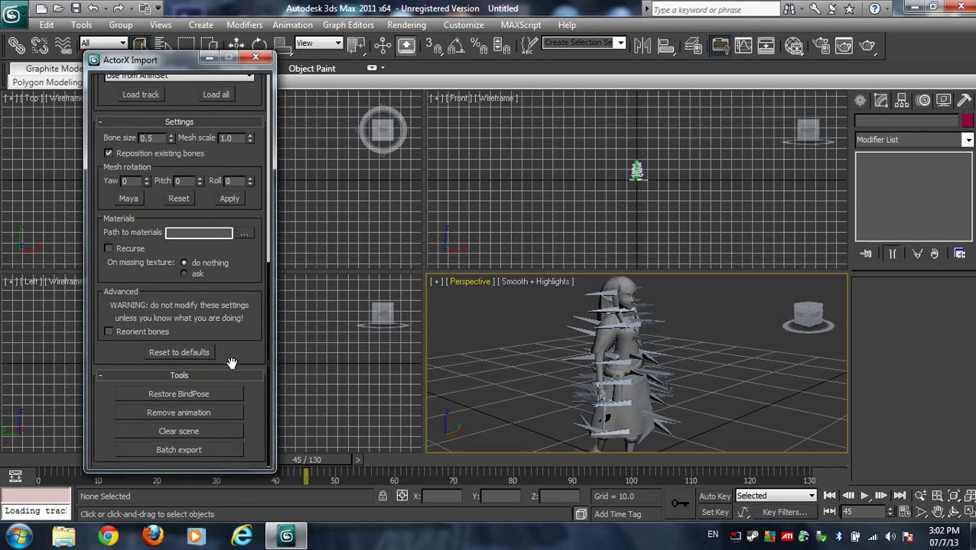
left_click(197, 452)
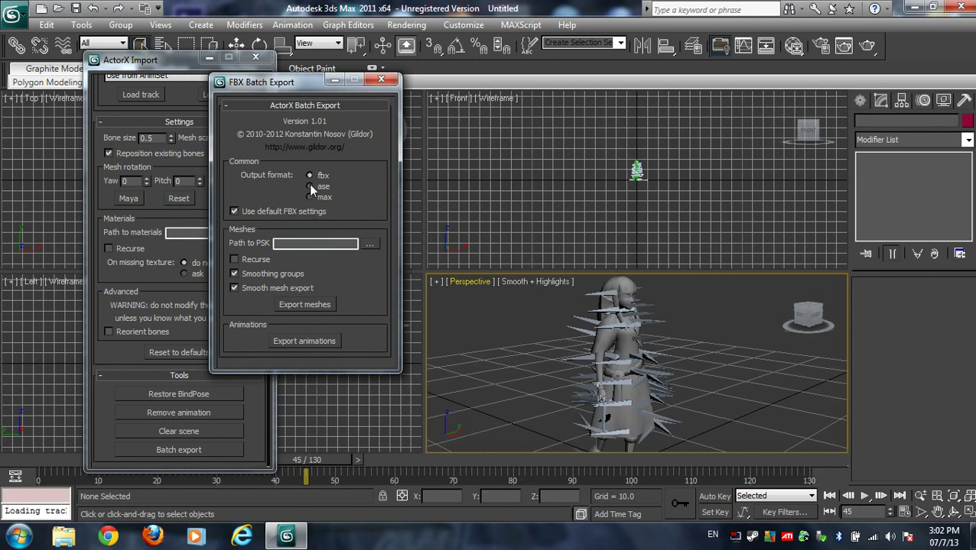
left_click(382, 82)
left_click(257, 59)
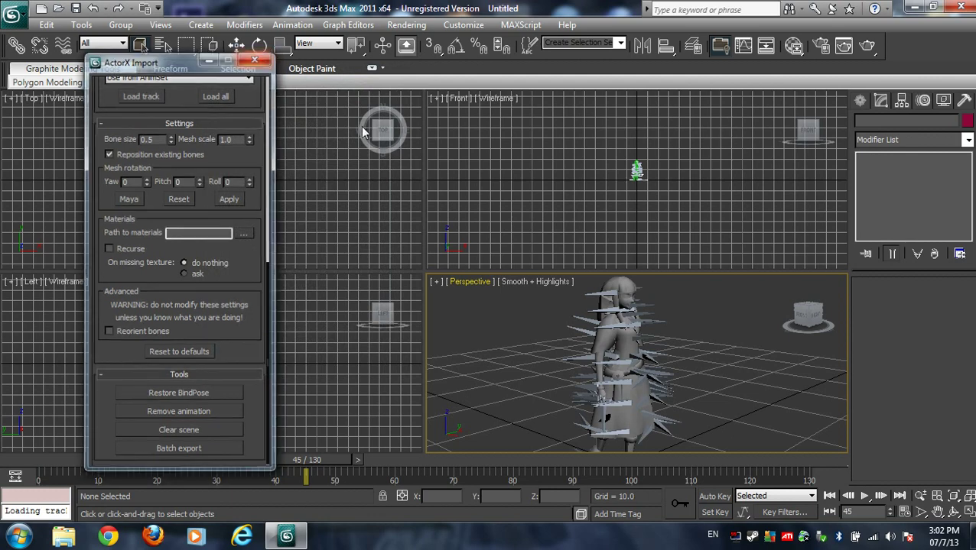
Open the Slate Material Editor full screen and load the scene's Multimaterial into the View1 node graph.
scroll(676, 321, "up", 4)
middle_click_drag(670, 339, 600, 330, "alt")
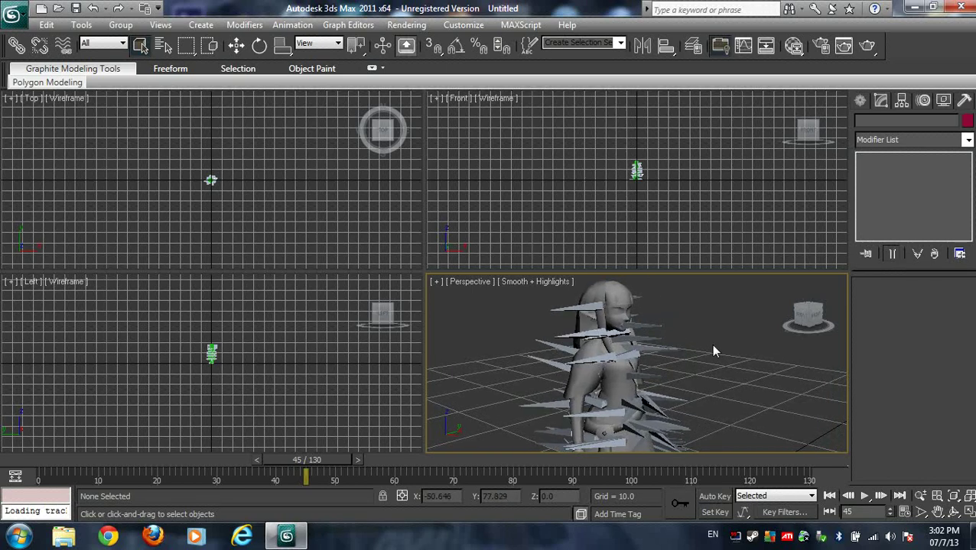
middle_click_drag(713, 351, 792, 156, "alt")
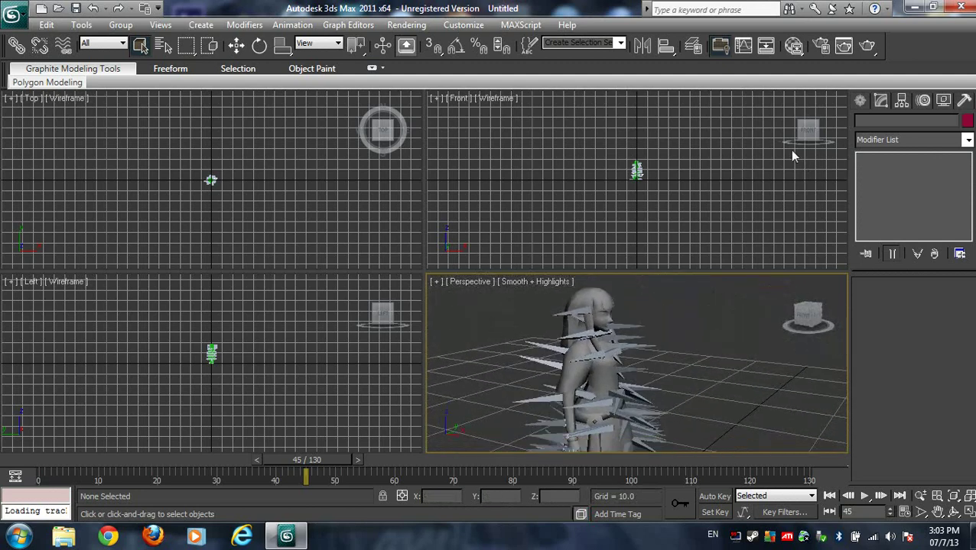
left_click(792, 47)
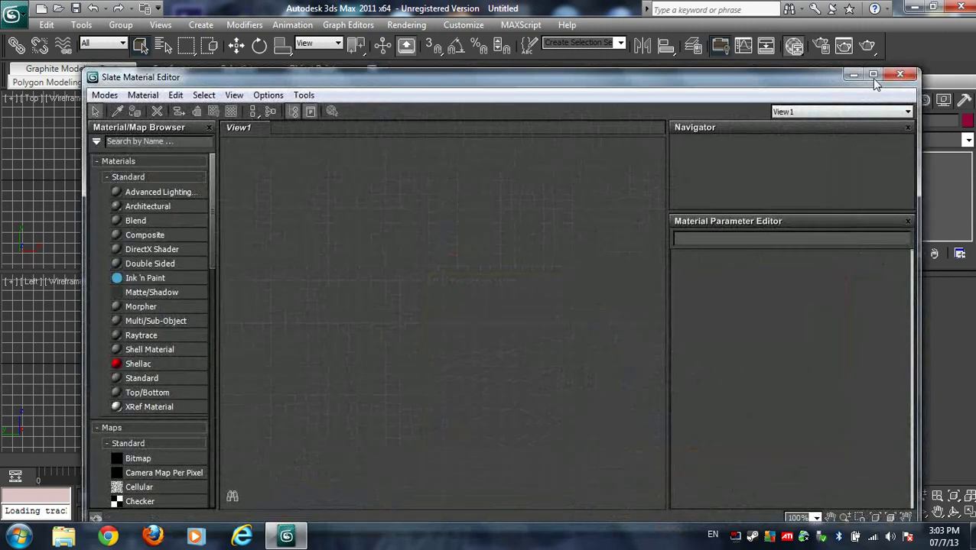
left_click(874, 78)
scroll(92, 327, "down", 15)
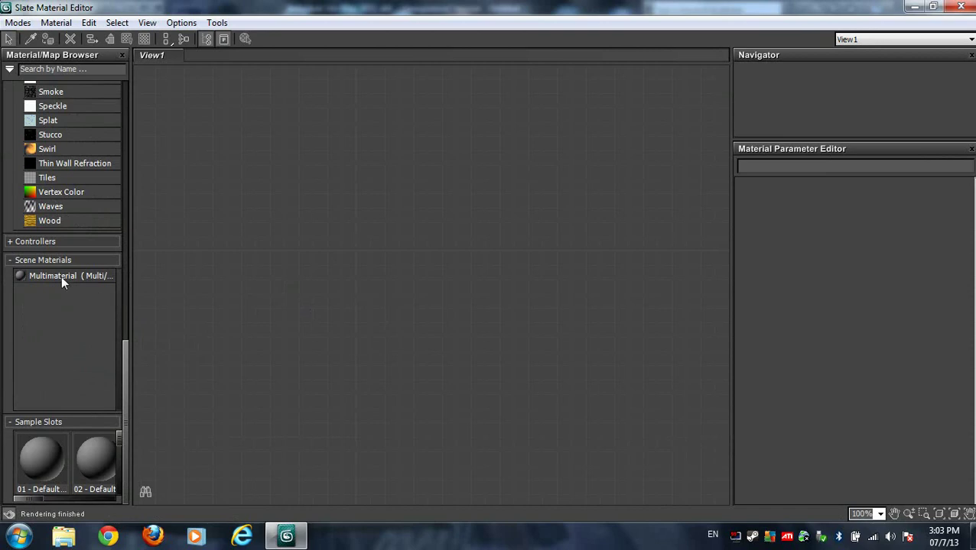
double_click(61, 276)
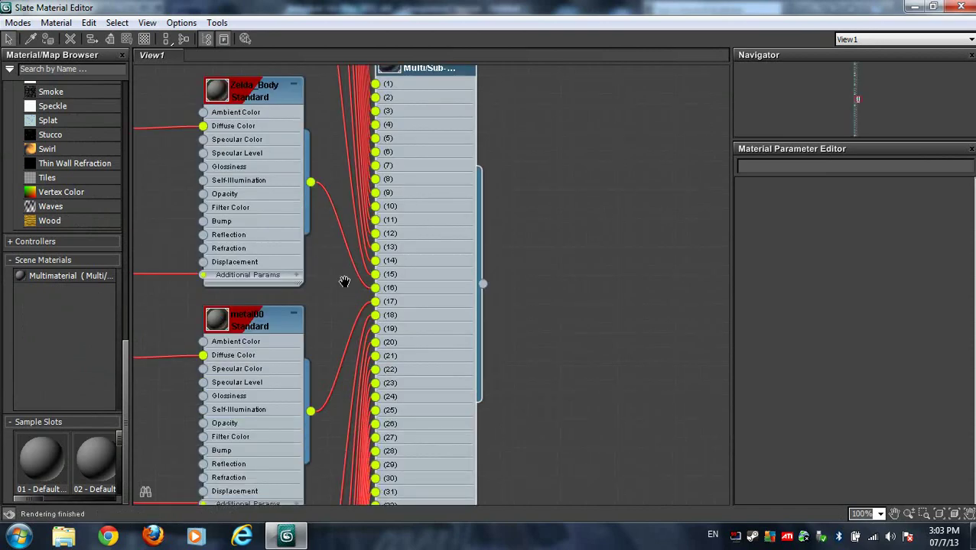
Locate the Zelda_Belt bitmap node at the top of the Multimaterial node graph and open its parameters.
middle_click_drag(344, 282, 556, 357)
scroll(544, 321, "down", 1)
scroll(542, 315, "down", 10)
scroll(488, 263, "up", 5)
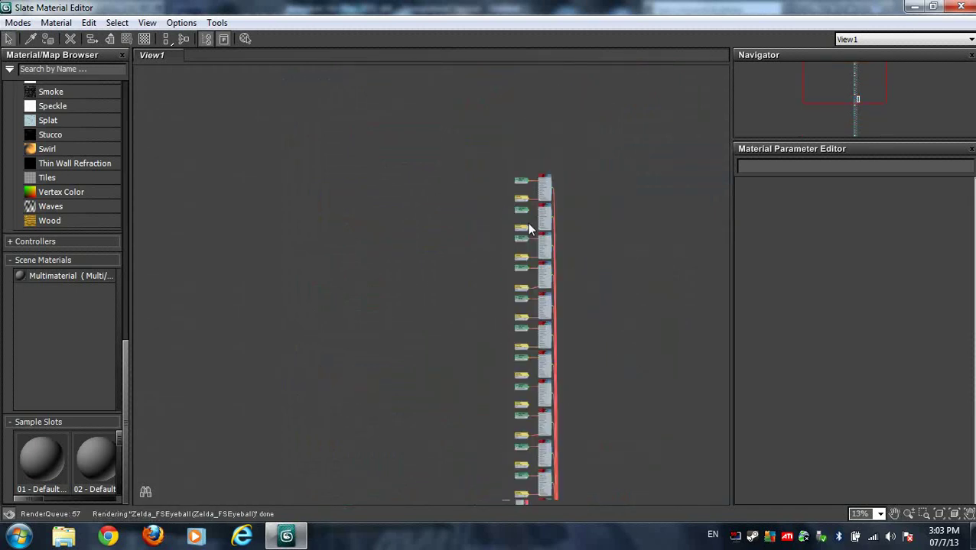
scroll(511, 207, "up", 5)
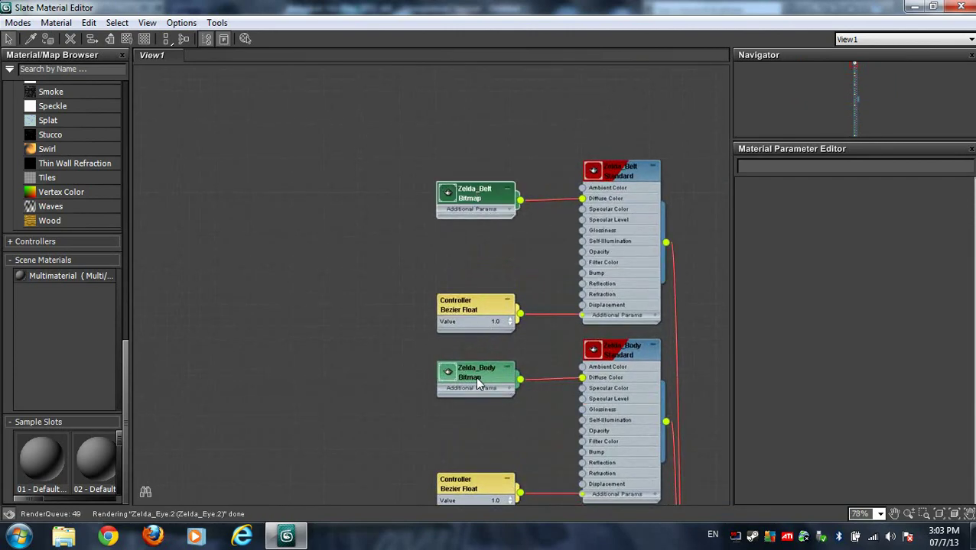
left_click(489, 371)
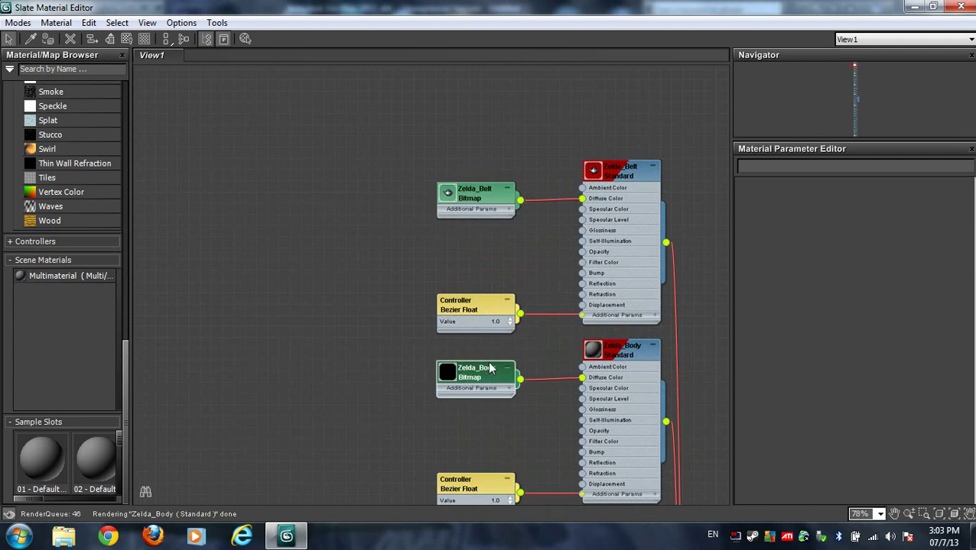
left_click(486, 190)
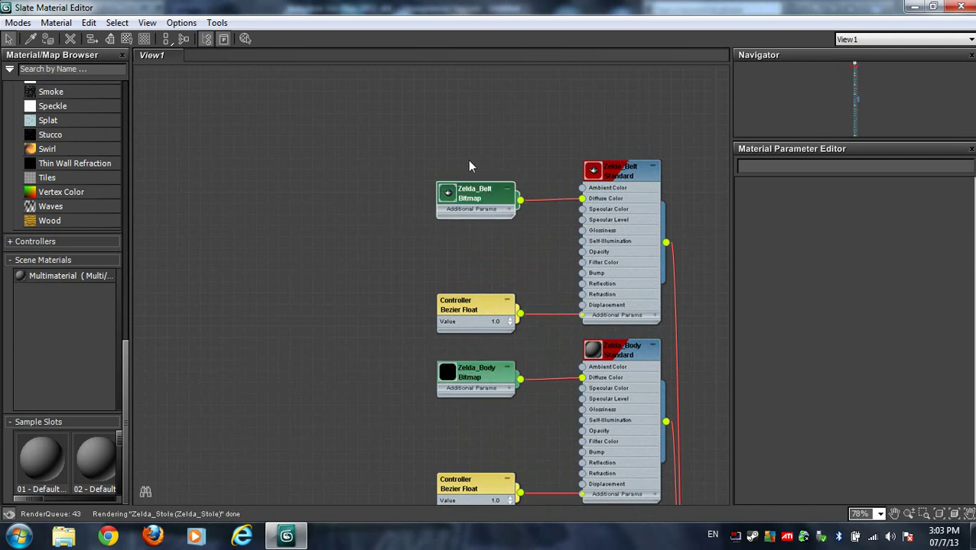
left_click(493, 198)
double_click(474, 197)
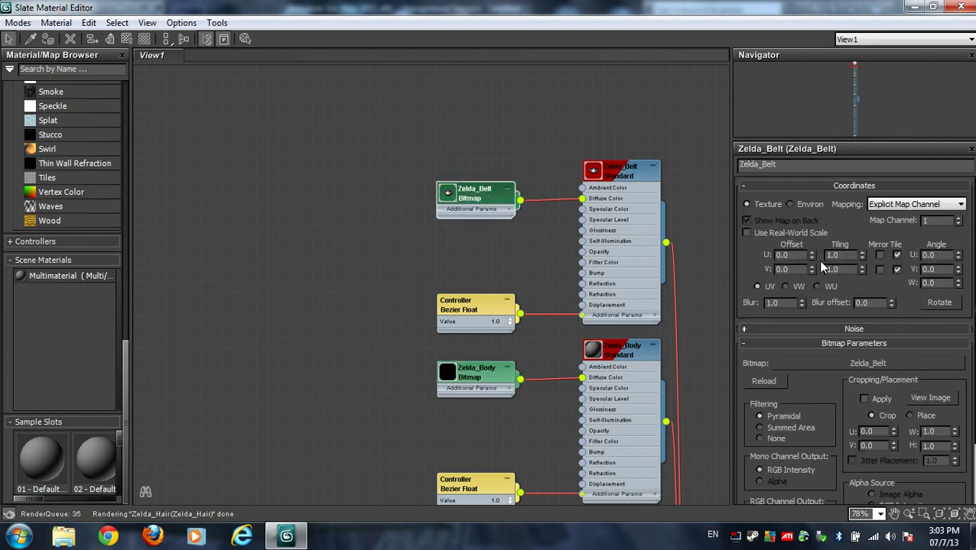
Assign the Zelda_Belt.png texture from the desktop's Skyloft Zelda folder to the Zelda_Belt bitmap node.
left_click(879, 363)
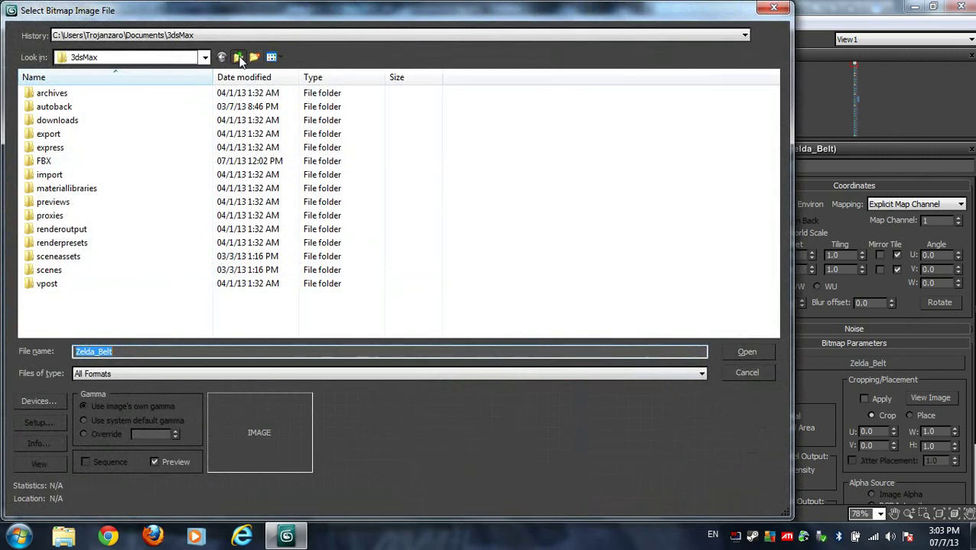
left_click(237, 58)
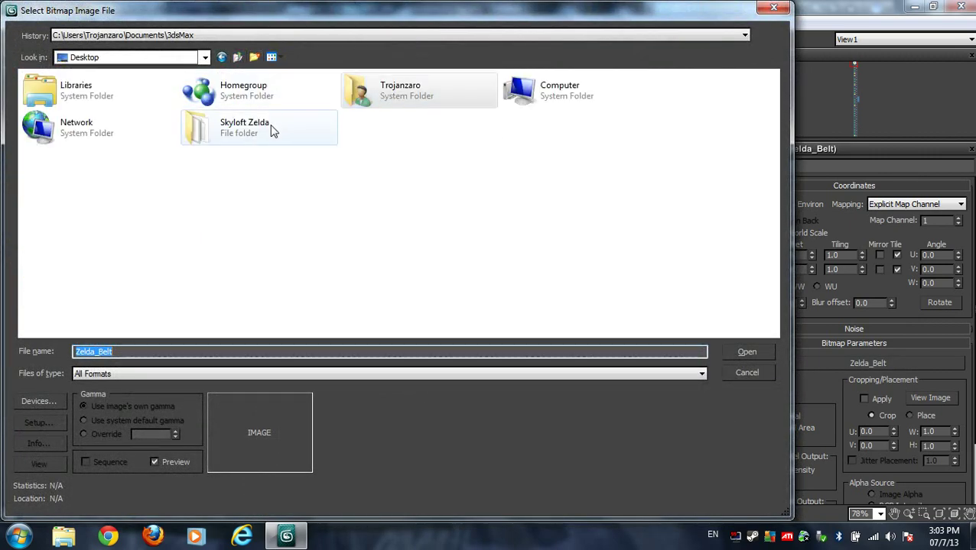
double_click(273, 131)
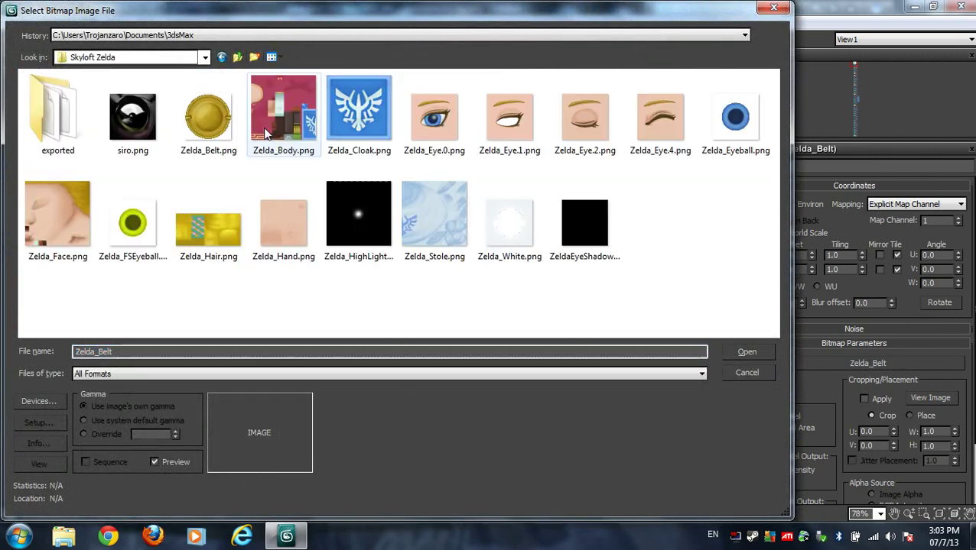
left_click(749, 353)
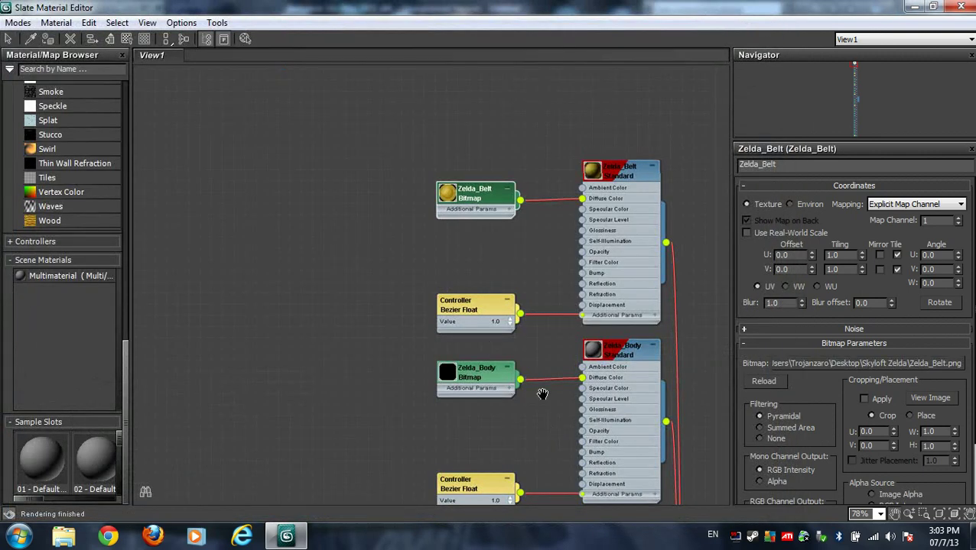
Assign Zelda_Body.png from the Skyloft Zelda folder to the first Zelda_Body bitmap node below the belt material.
middle_click_drag(542, 388, 536, 323)
left_click_drag(803, 28, 719, 2)
left_click(477, 306)
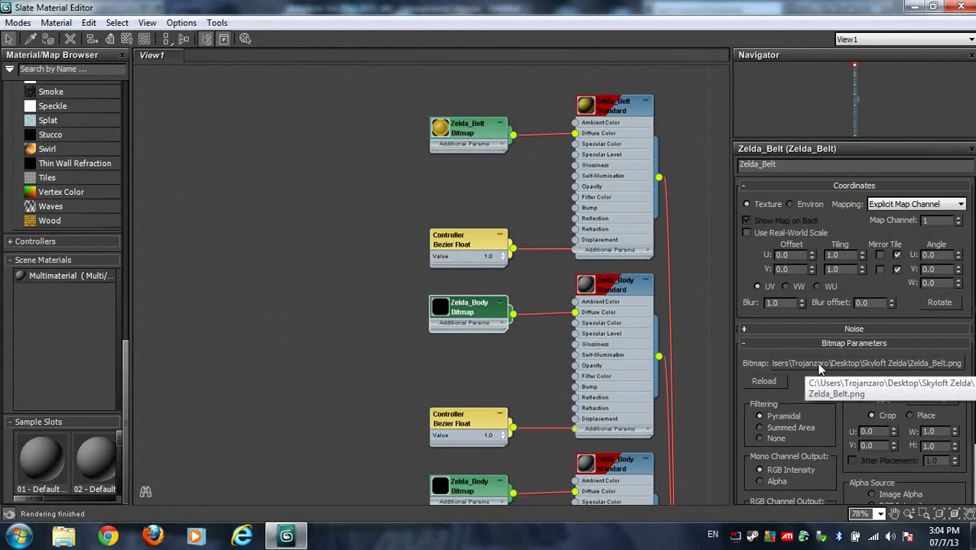
double_click(463, 309)
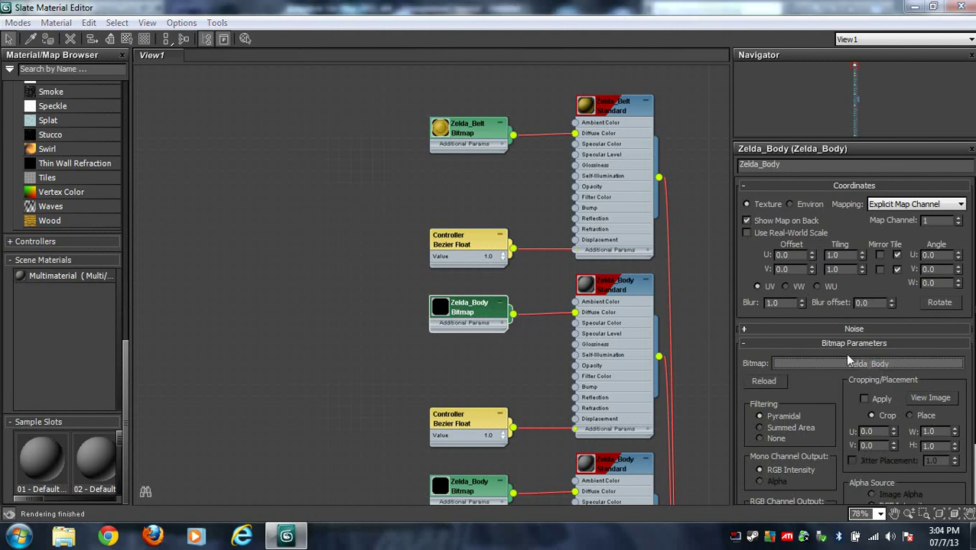
left_click(847, 362)
left_click(238, 58)
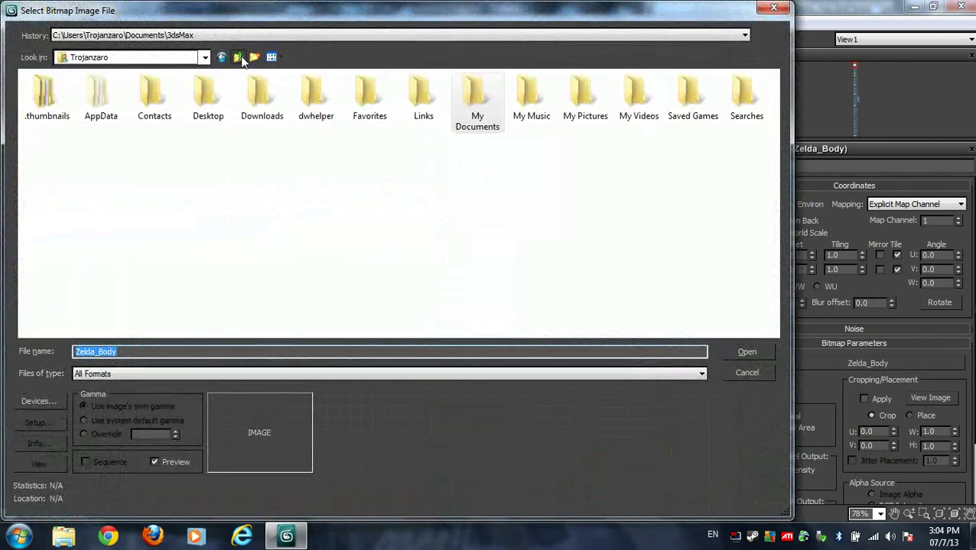
left_click(241, 61)
double_click(262, 126)
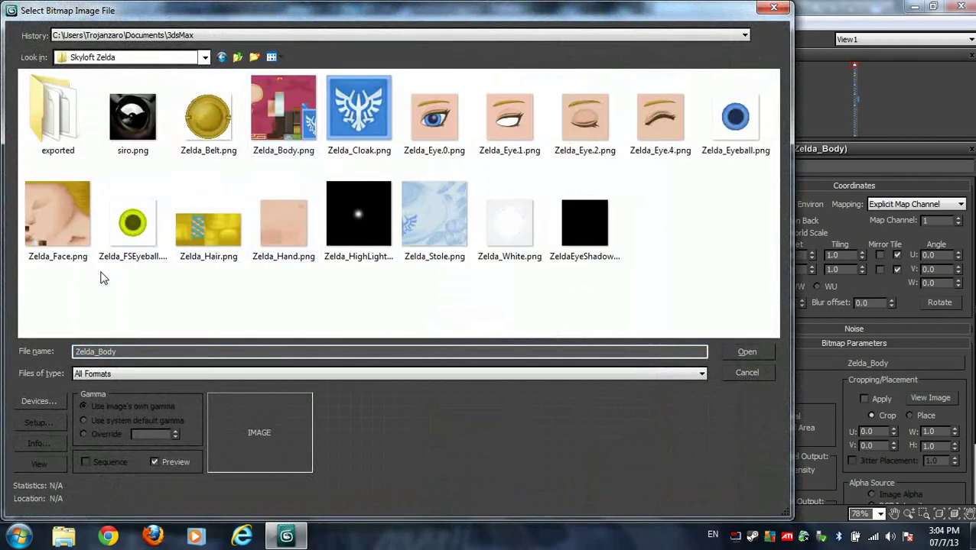
left_click(307, 113)
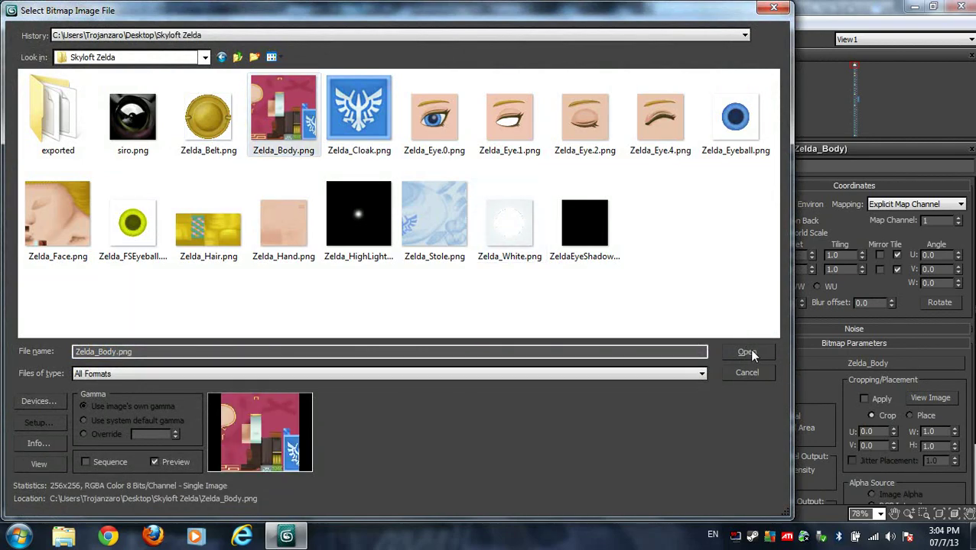
left_click(747, 351)
Assign Zelda_Body.png from the Skyloft Zelda folder to the second Zelda_Body bitmap node.
middle_click_drag(403, 362, 391, 247)
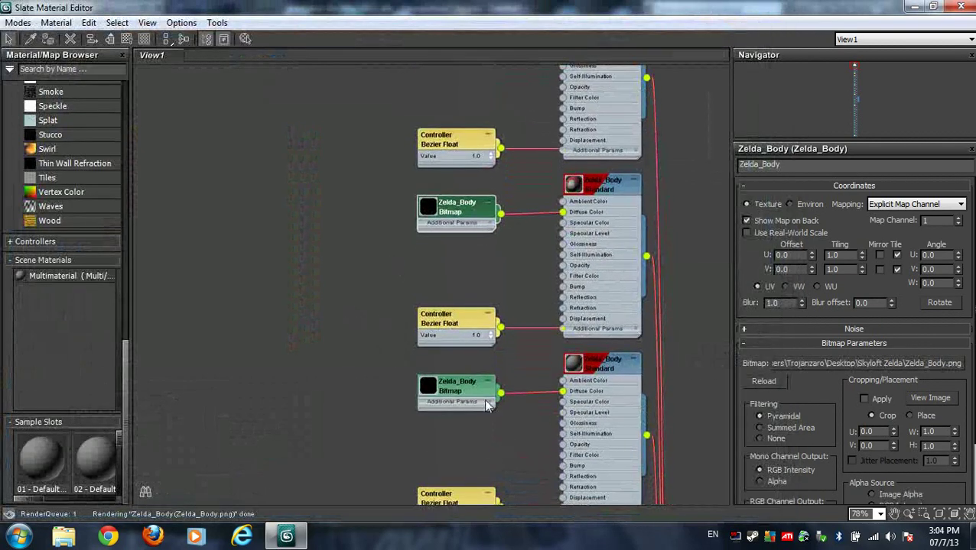
left_click(883, 367)
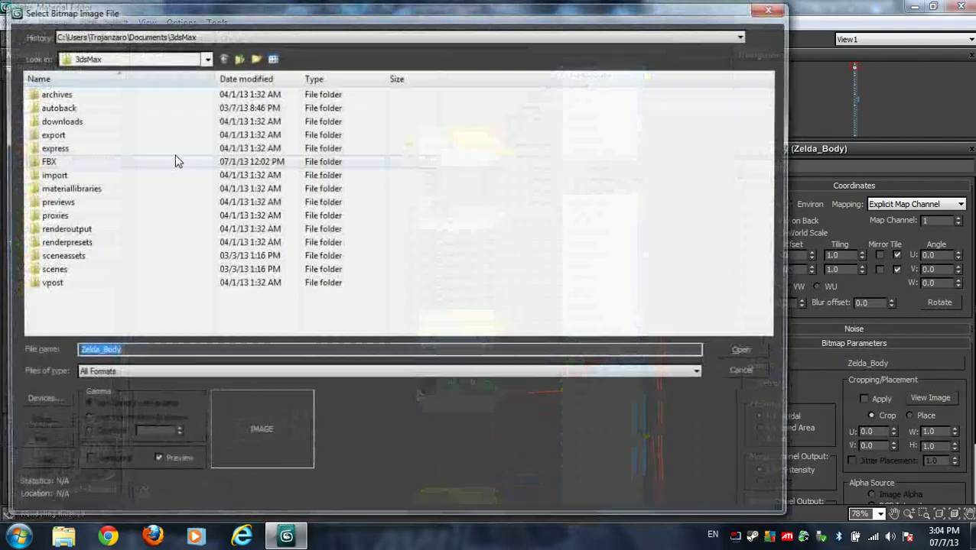
left_click(237, 56)
left_click(237, 56)
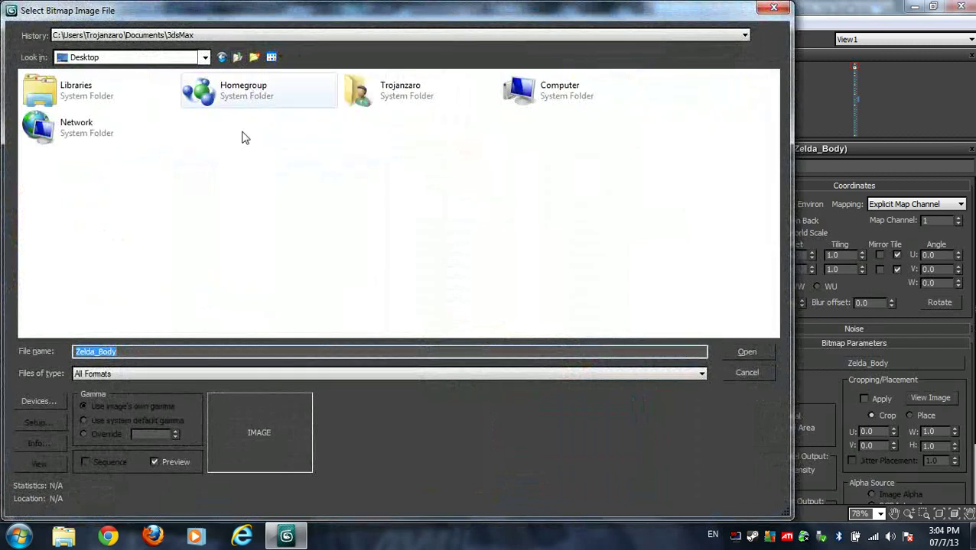
double_click(239, 130)
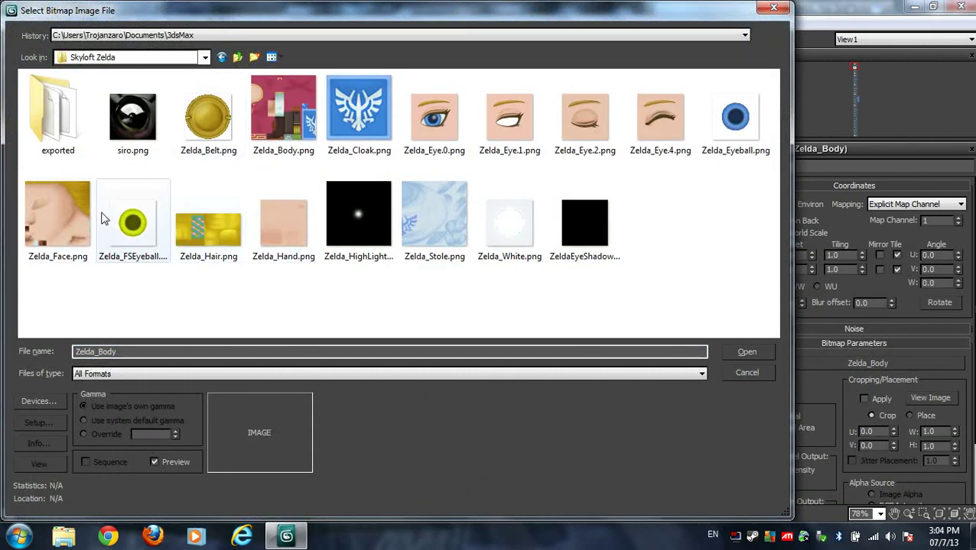
left_click(283, 114)
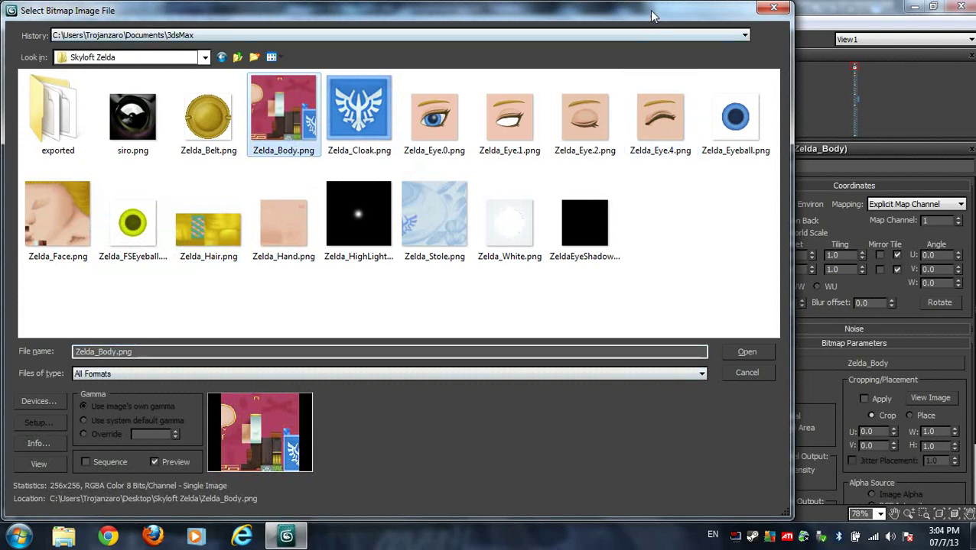
left_click(735, 352)
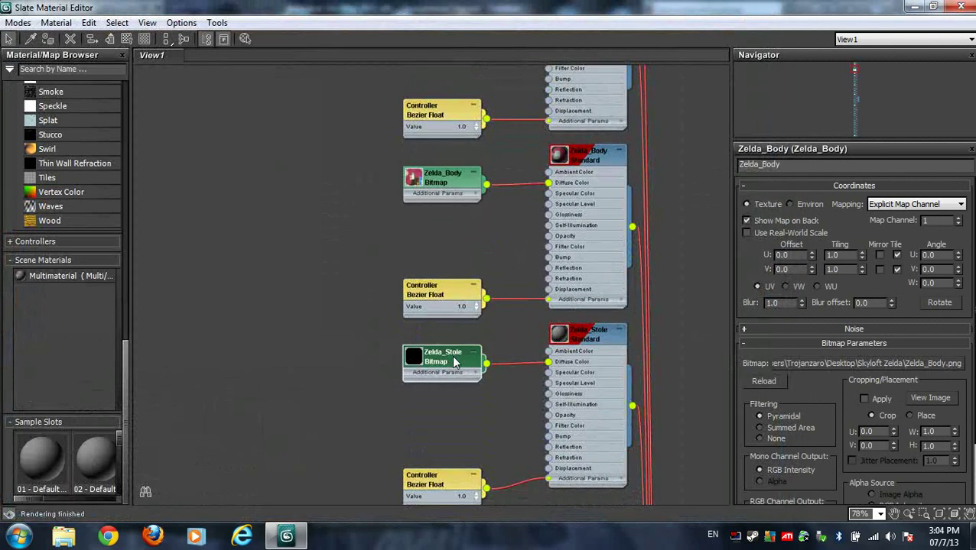
Assign Zelda_Stole.png from the desktop's Skyloft Zelda folder to the Zelda_Stole bitmap node.
left_click(884, 365)
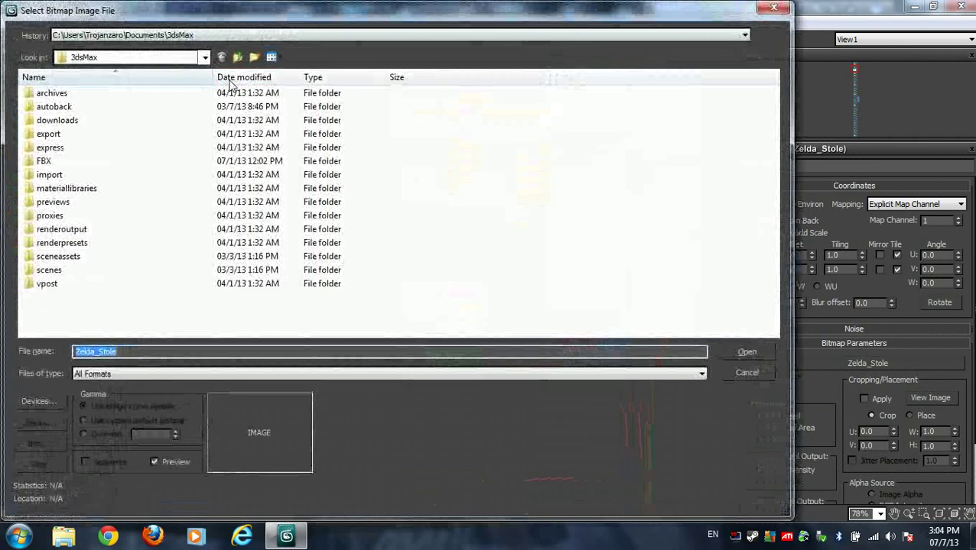
left_click(237, 59)
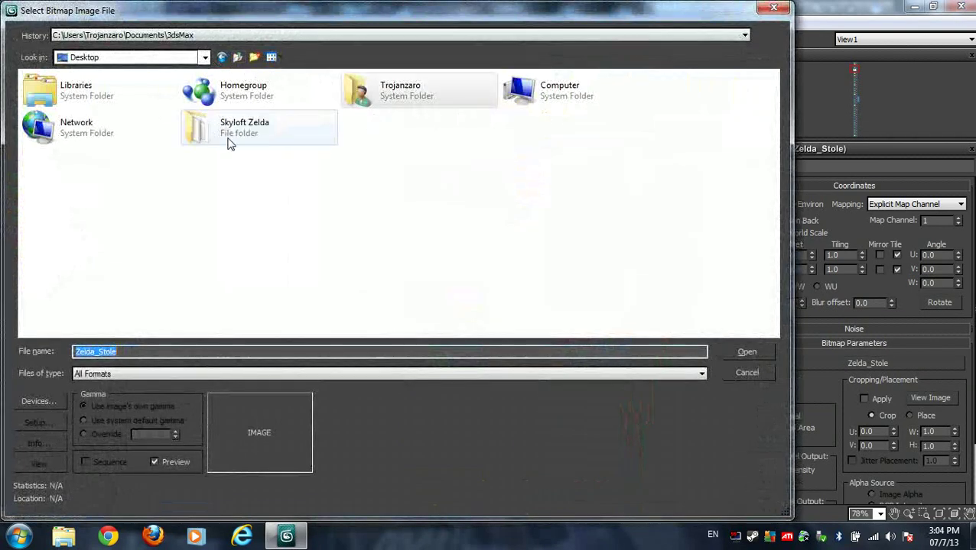
double_click(228, 141)
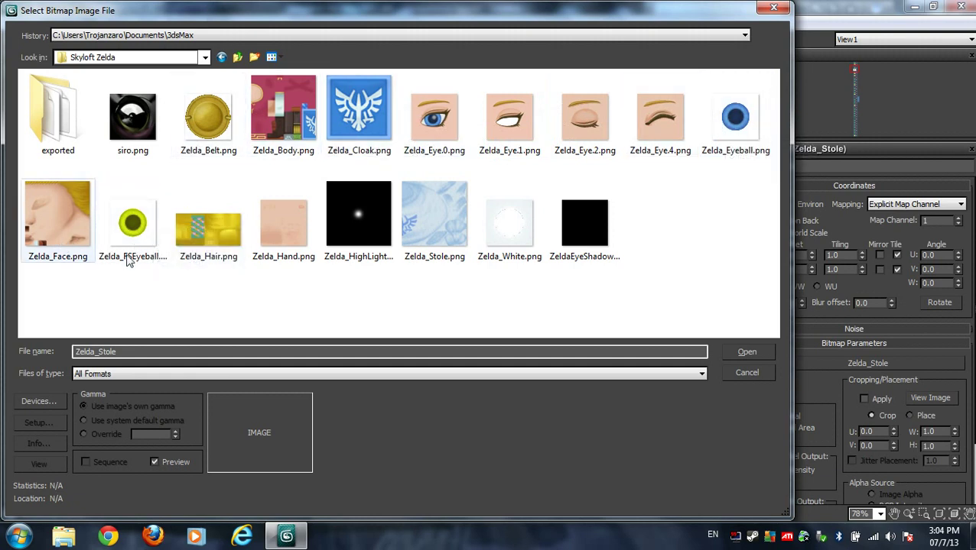
left_click(433, 221)
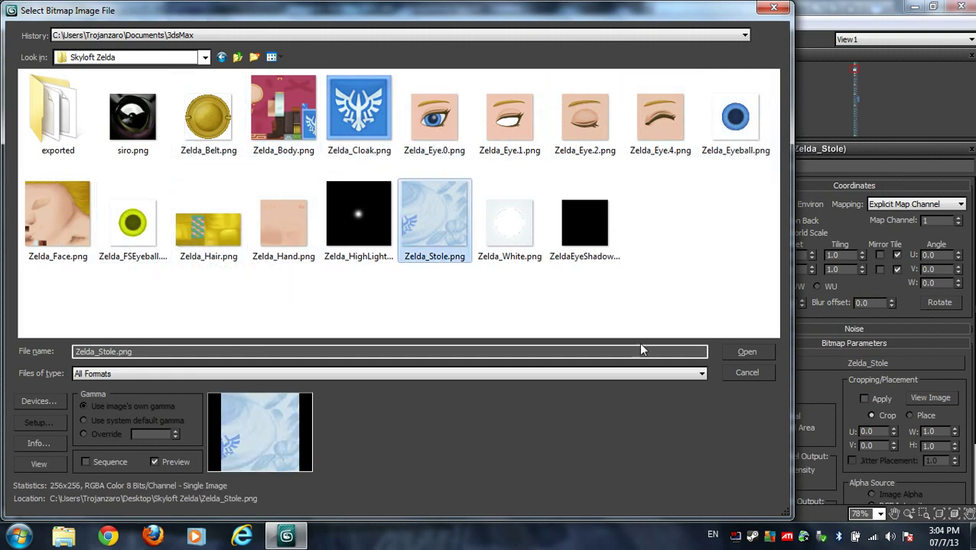
left_click(747, 354)
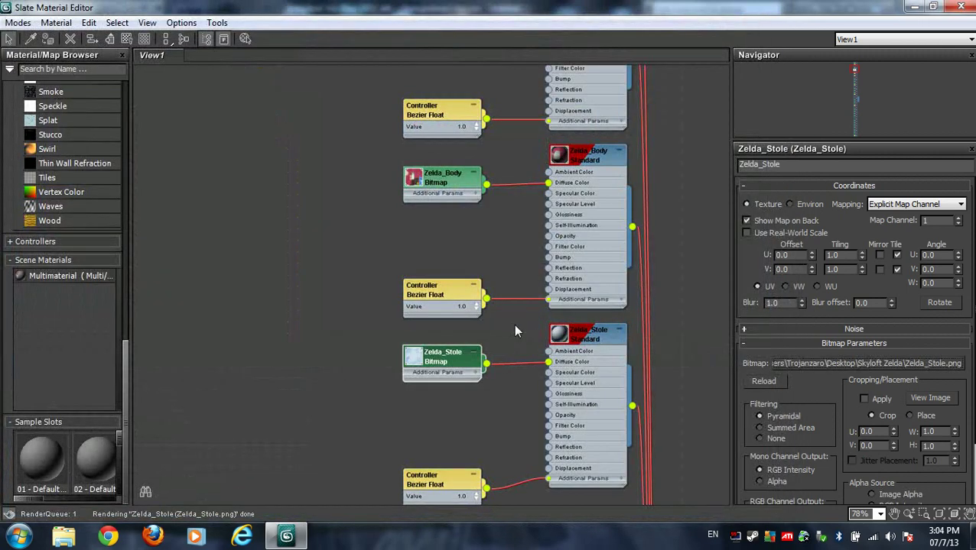
Assign Zelda_Eyeball.png from the Skyloft Zelda folder to the Zelda_Eyeball bitmap node below the stole material.
middle_click_drag(522, 405, 519, 246)
double_click(444, 407)
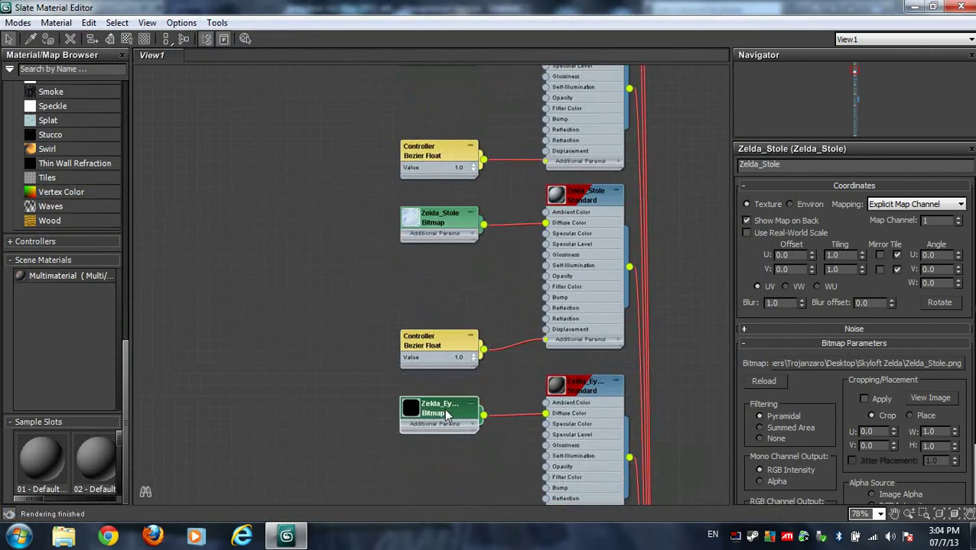
left_click(876, 364)
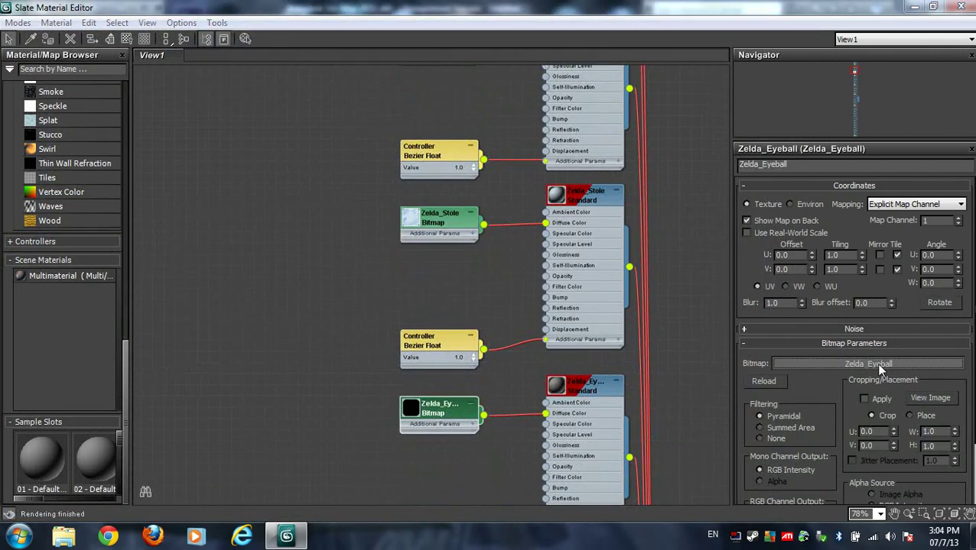
left_click(237, 58)
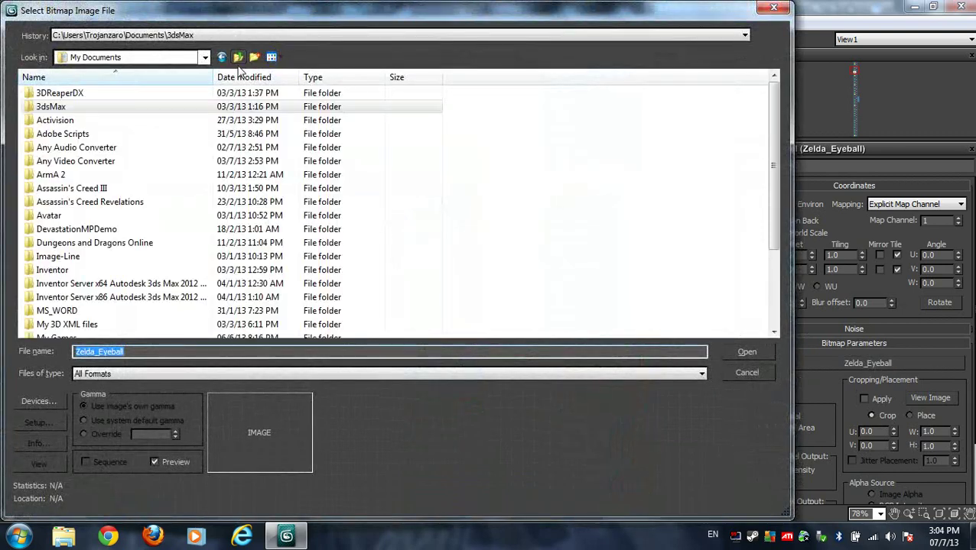
left_click(237, 59)
double_click(233, 135)
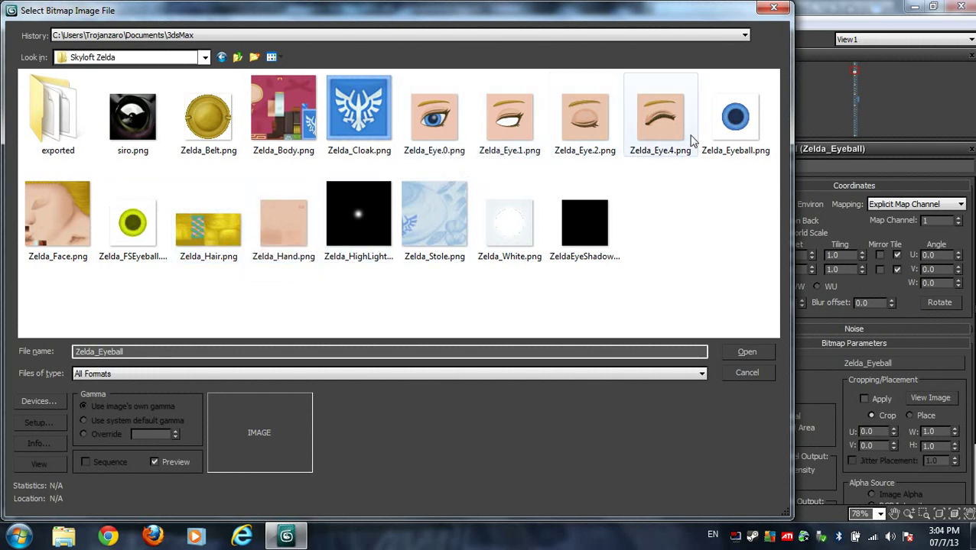
left_click(733, 130)
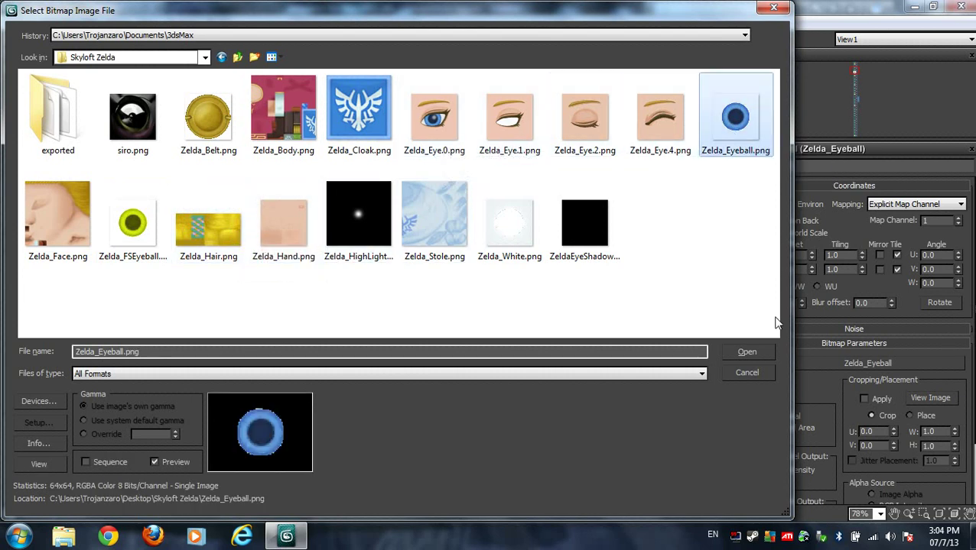
left_click(746, 353)
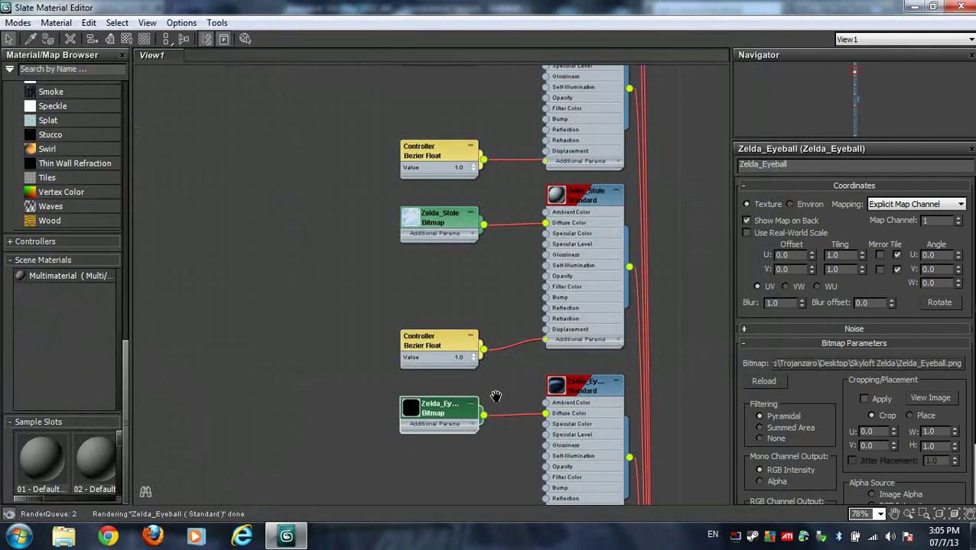
Assign Zelda_Face.png from the Skyloft Zelda folder to the Zelda_Face bitmap node.
scroll(494, 312, "down", 2)
scroll(501, 283, "down", 2)
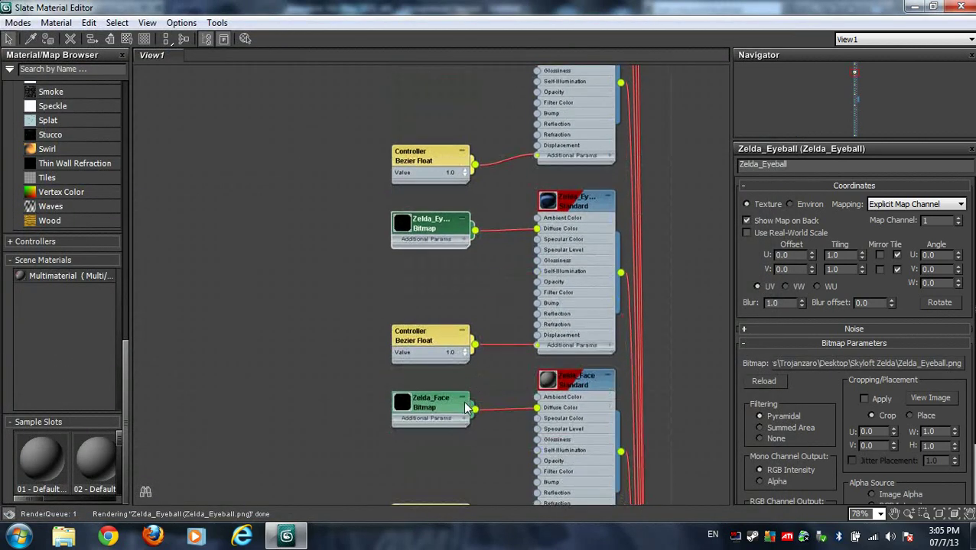
left_click(434, 405)
double_click(436, 408)
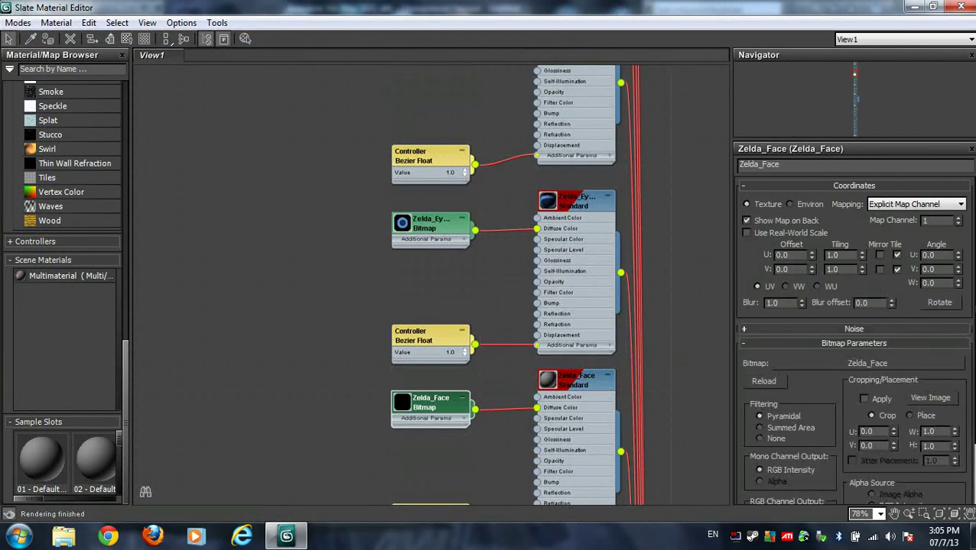
left_click(897, 363)
left_click(238, 59)
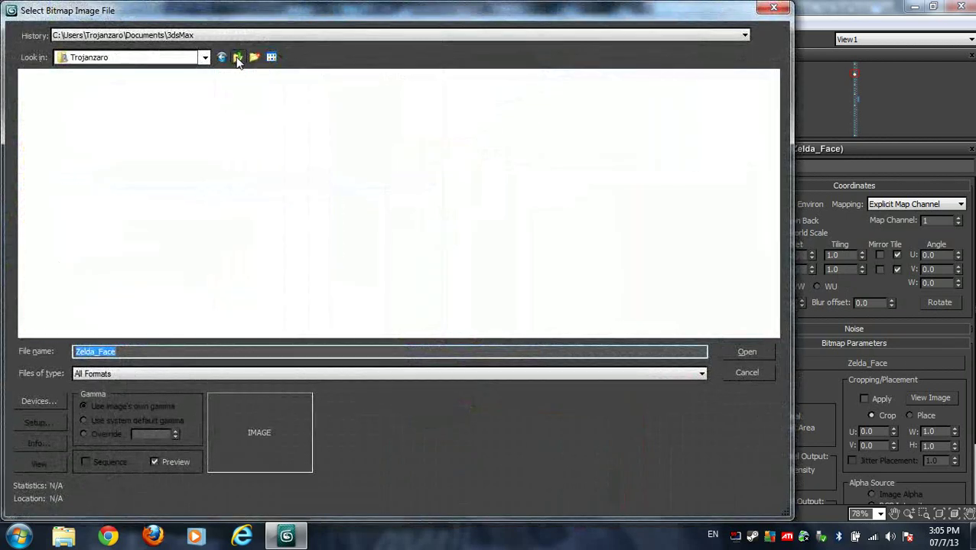
left_click(238, 59)
double_click(230, 126)
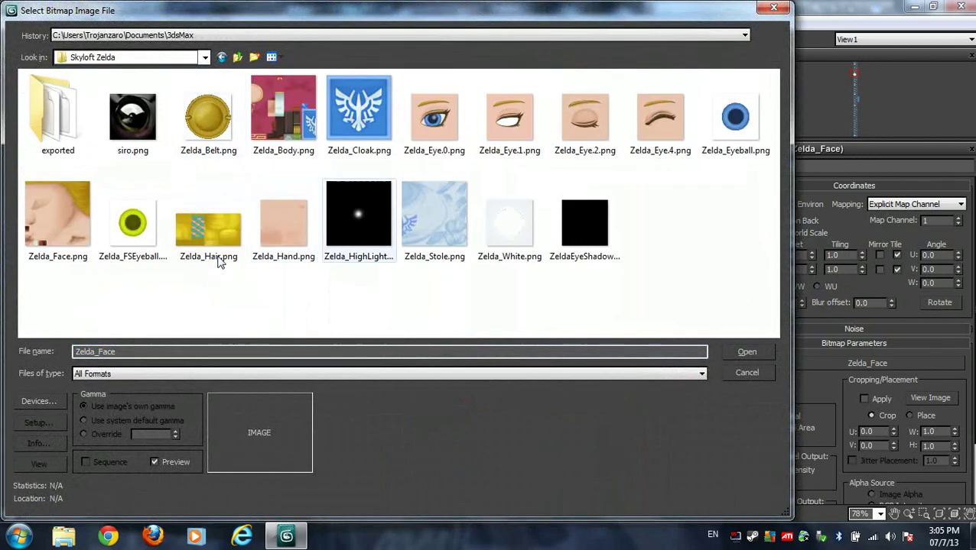
left_click(57, 222)
left_click(746, 352)
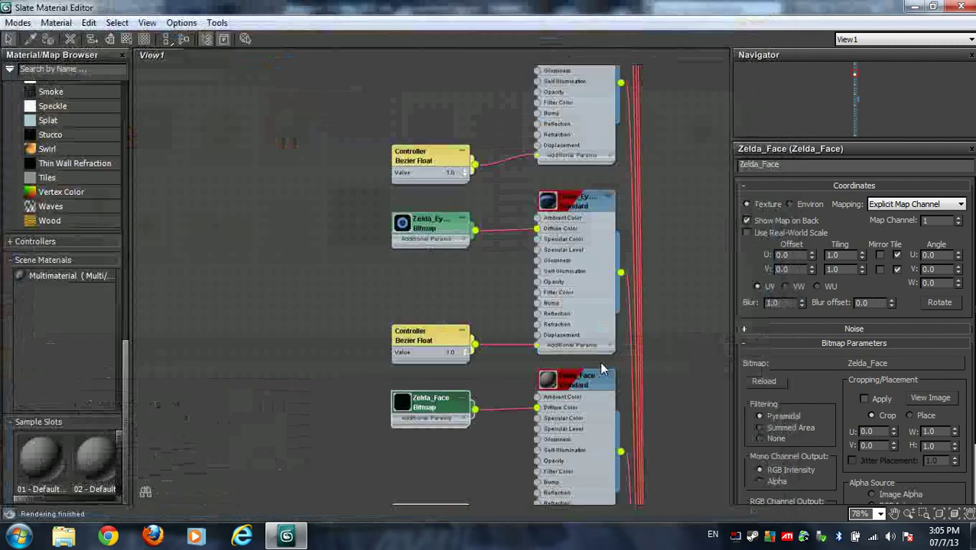
Assign Zelda_Eye.0.png from the Skyloft Zelda folder to the Zelda_Eye.0 bitmap node below the face material.
scroll(501, 211, "down", 3)
double_click(452, 338)
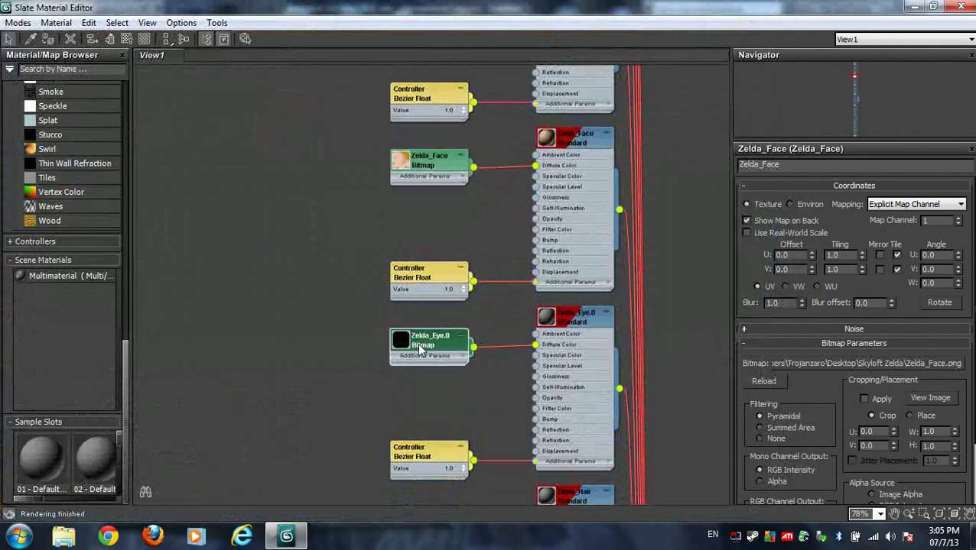
left_click(872, 363)
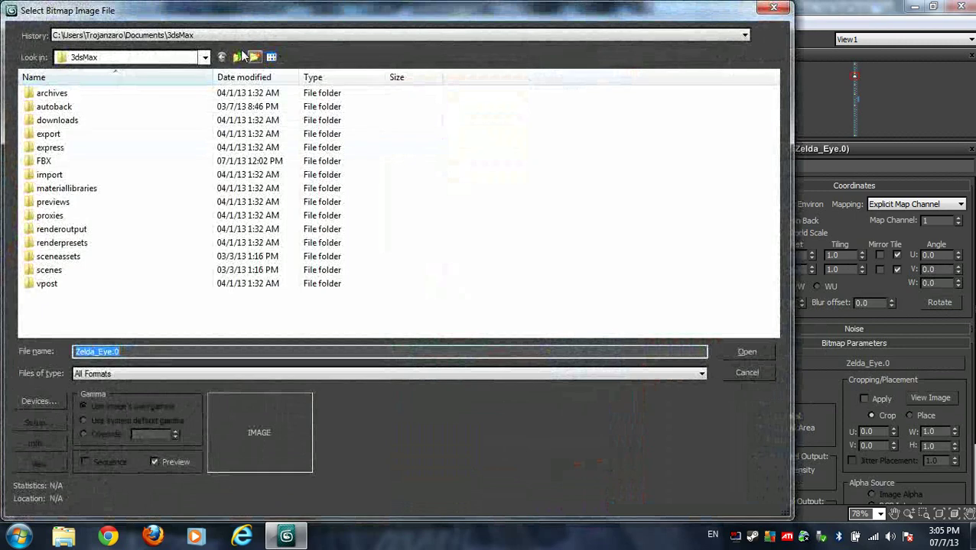
left_click(237, 57)
left_click(237, 57)
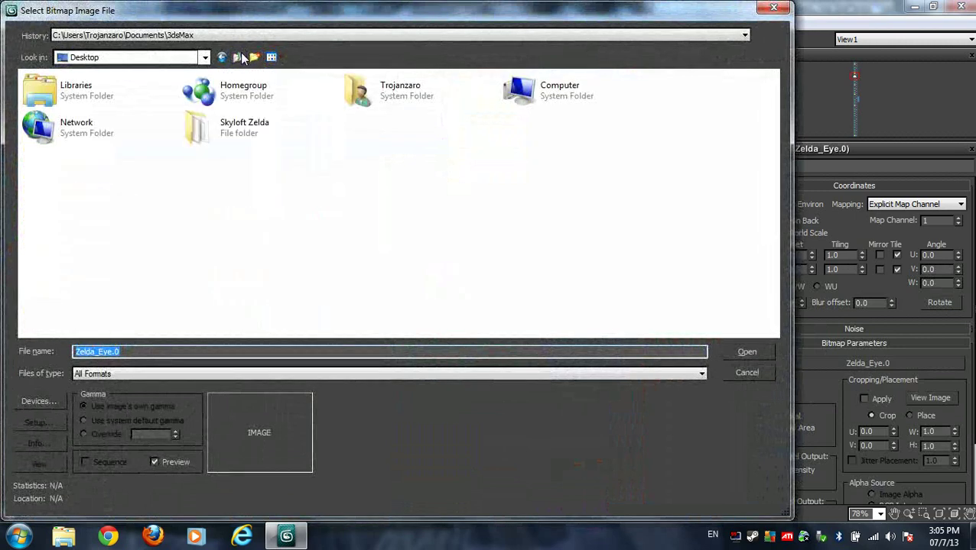
left_click(243, 136)
double_click(243, 136)
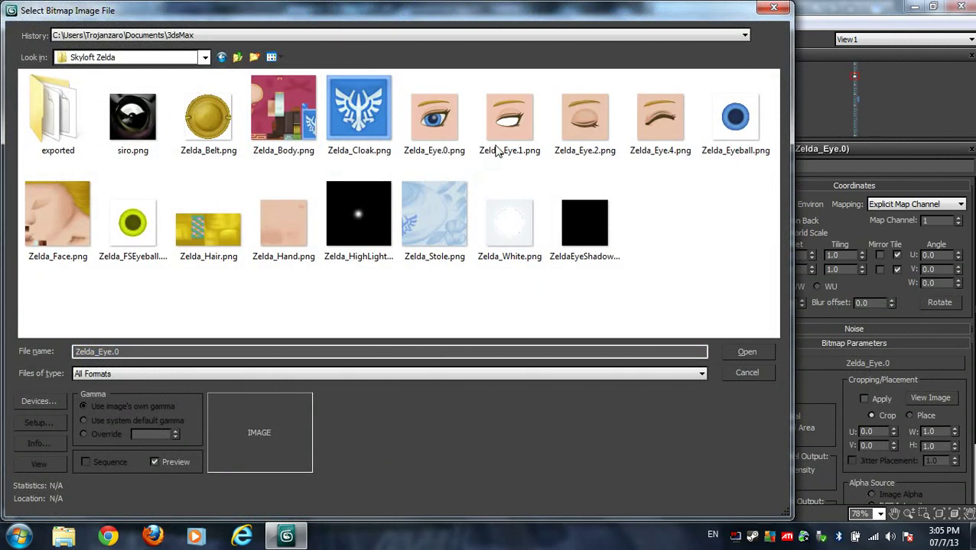
left_click(434, 119)
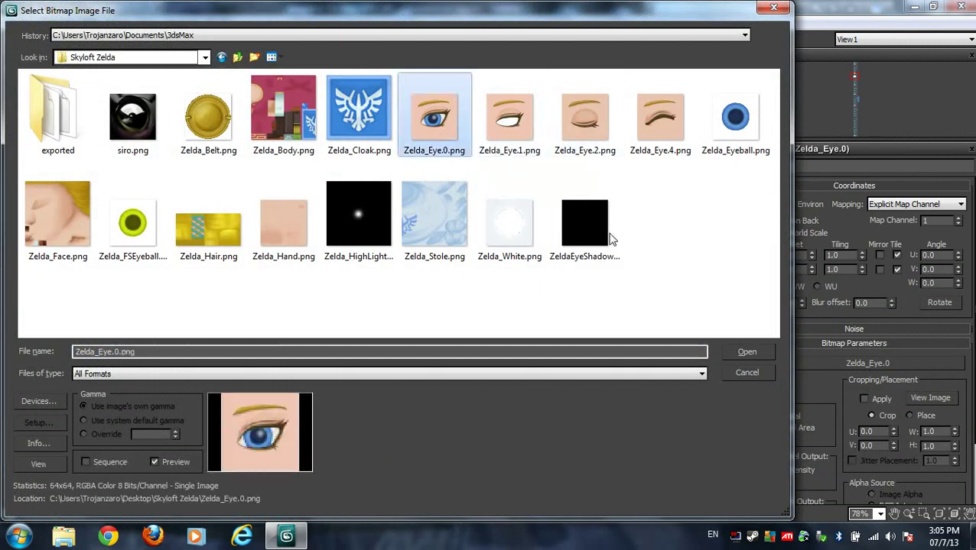
left_click(747, 353)
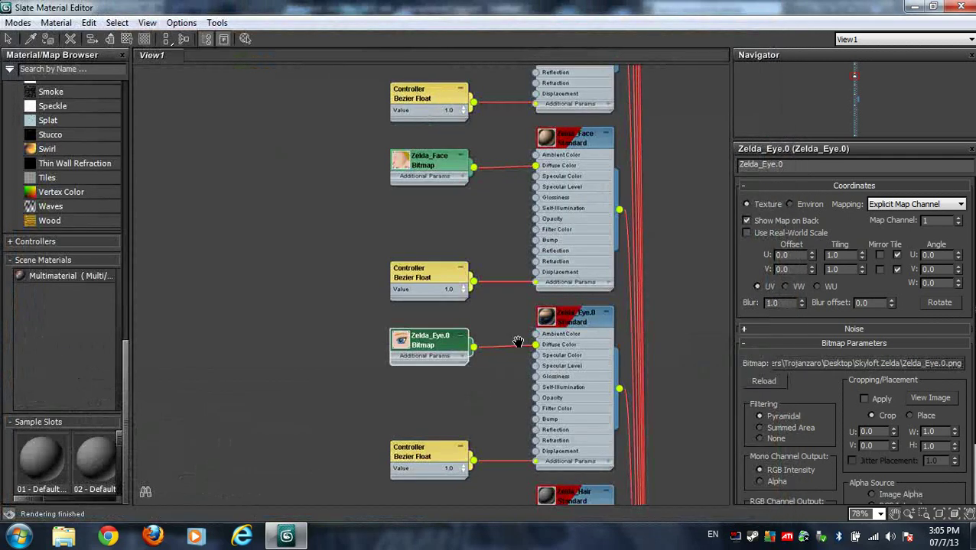
Assign Zelda_Hair.png from the Skyloft Zelda folder to the Zelda_Hair bitmap node.
middle_click_drag(518, 342, 535, 139)
double_click(451, 319)
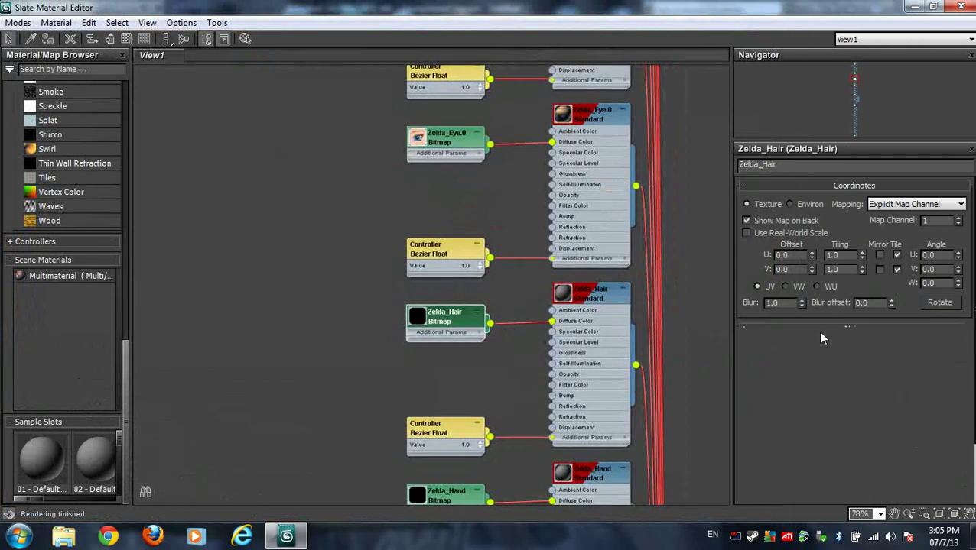
left_click(882, 363)
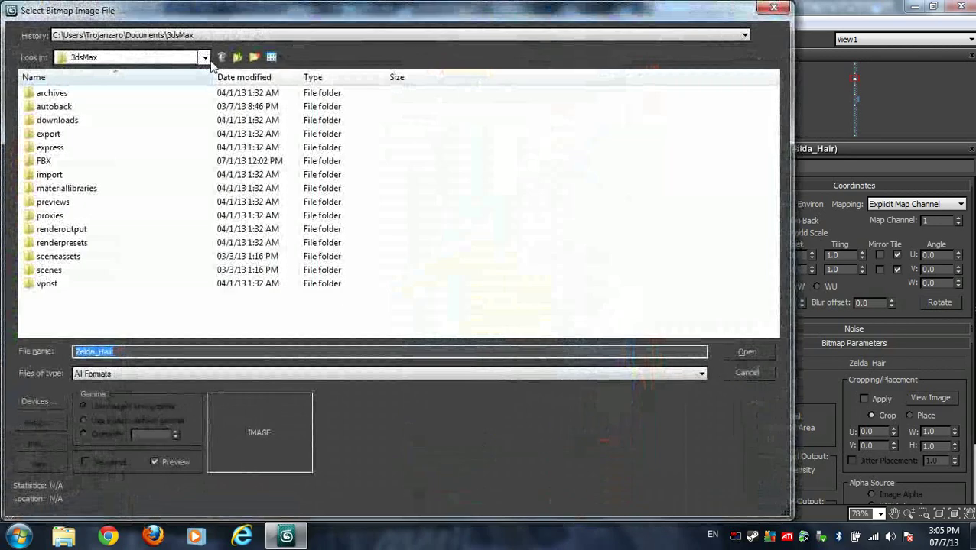
left_click(238, 58)
double_click(239, 140)
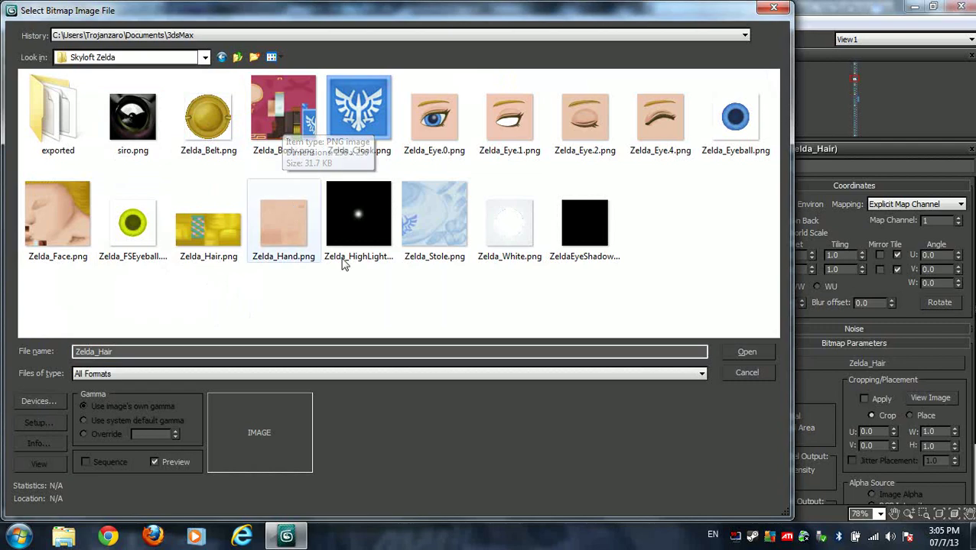
left_click(221, 230)
left_click(747, 353)
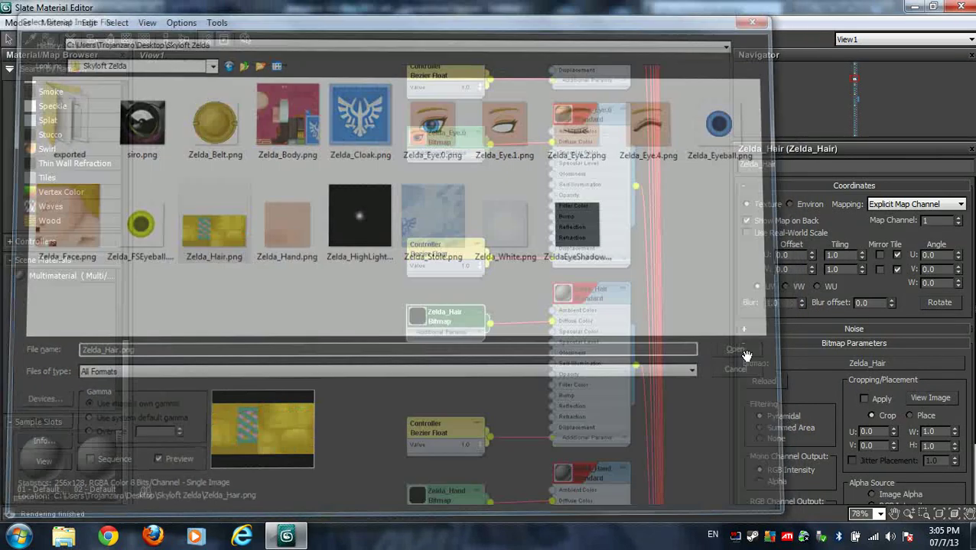
Assign Zelda_Hand.png from the Skyloft Zelda folder to the first Zelda_Hand bitmap node below the hair material.
middle_click_drag(530, 372, 459, 288)
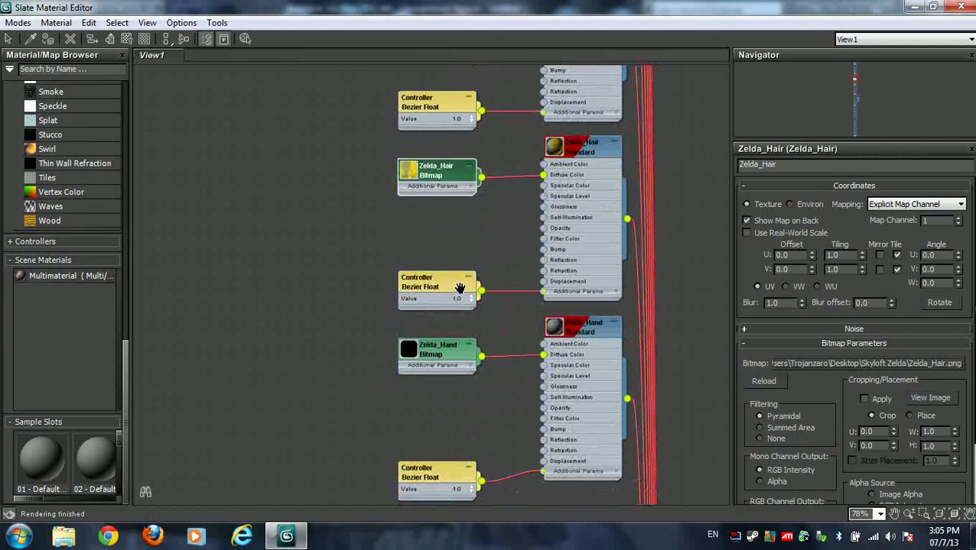
double_click(437, 349)
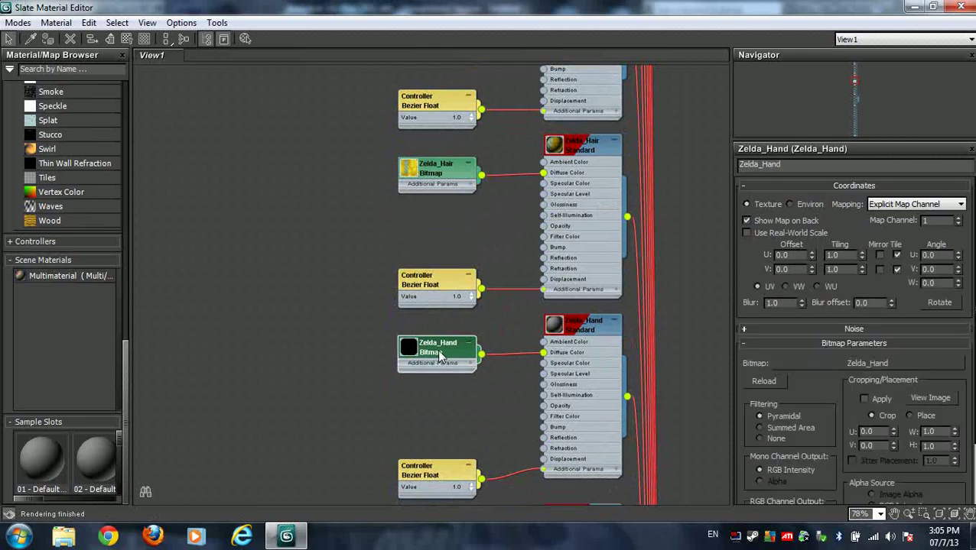
left_click(871, 363)
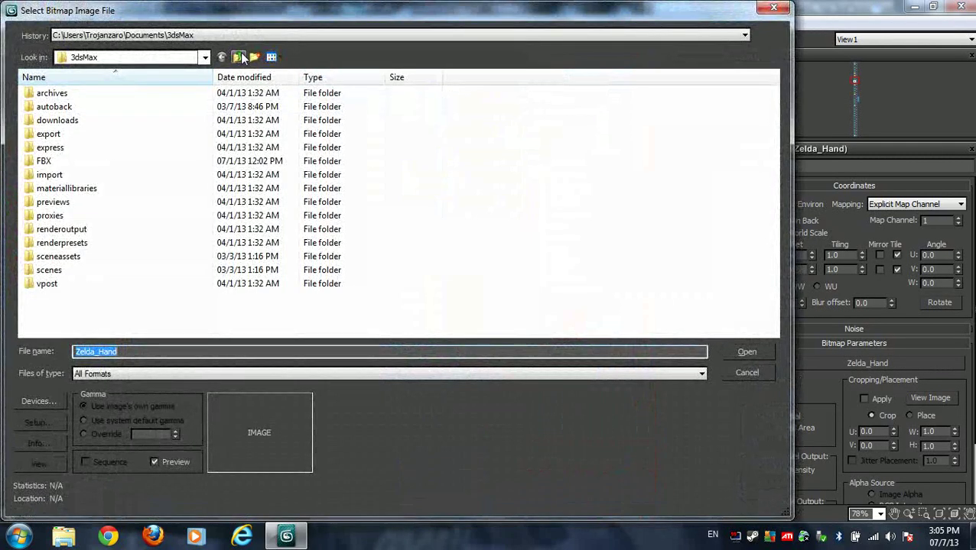
left_click(240, 57)
double_click(244, 135)
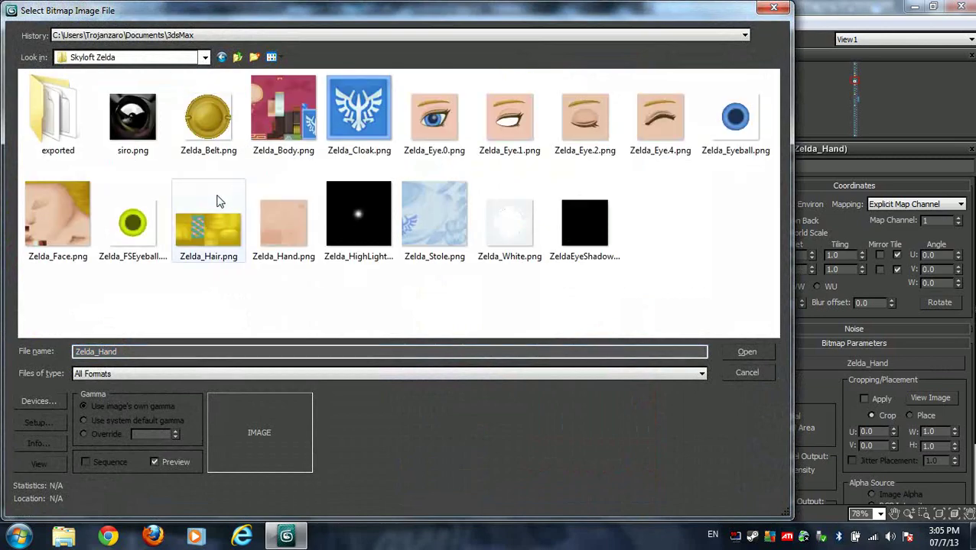
left_click(303, 237)
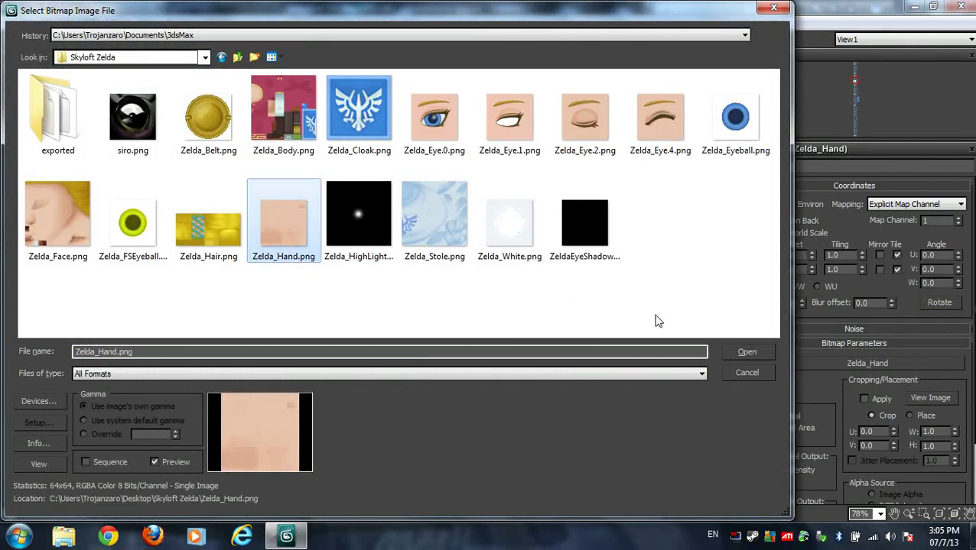
left_click(746, 352)
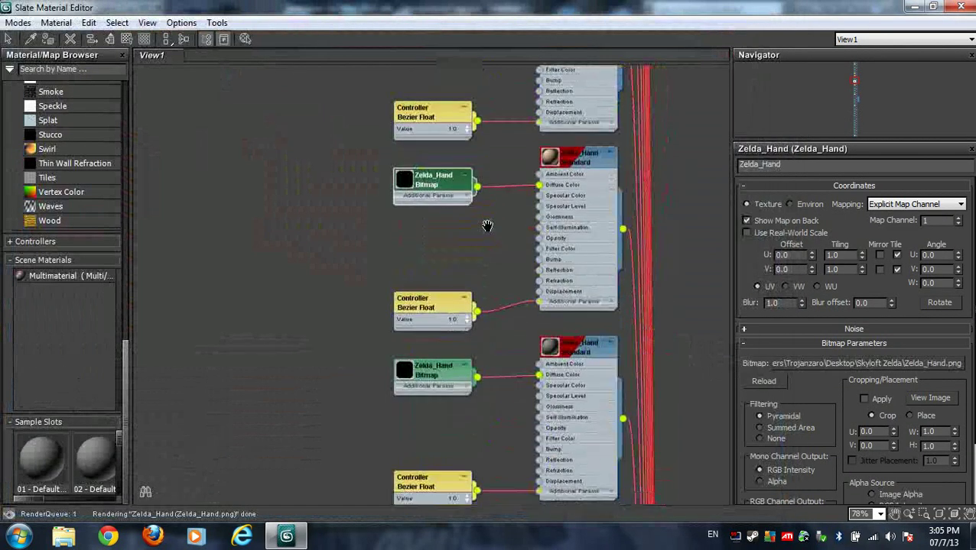
Assign Zelda_Hand.png from the Skyloft Zelda folder to the second Zelda_Hand bitmap node.
middle_click_drag(487, 225, 491, 210)
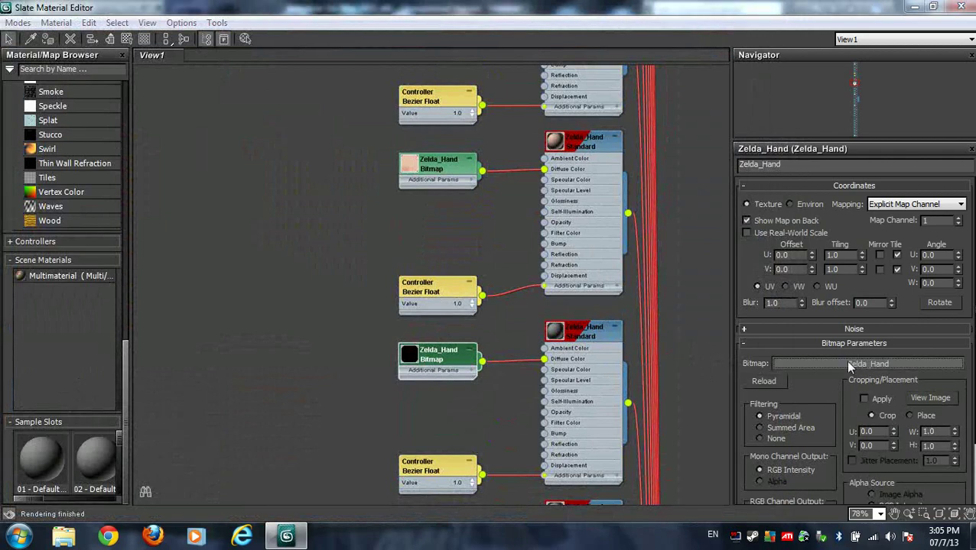
left_click(849, 363)
left_click(237, 58)
left_click(237, 58)
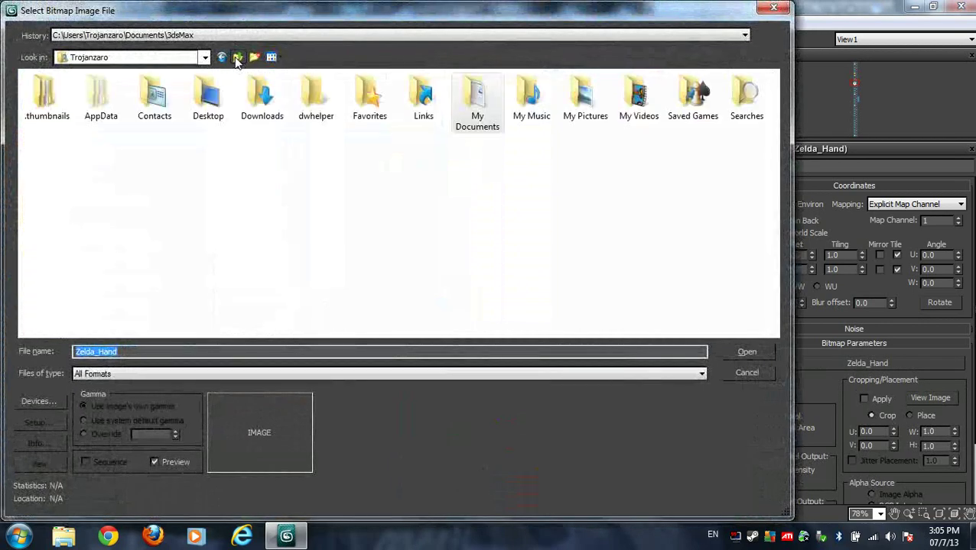
left_click(237, 58)
double_click(256, 134)
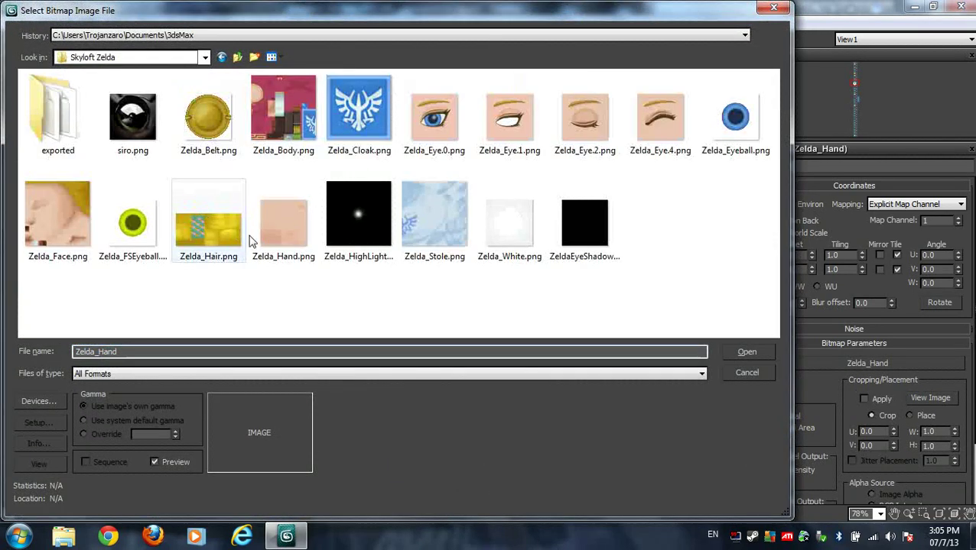
left_click(294, 214)
left_click(747, 352)
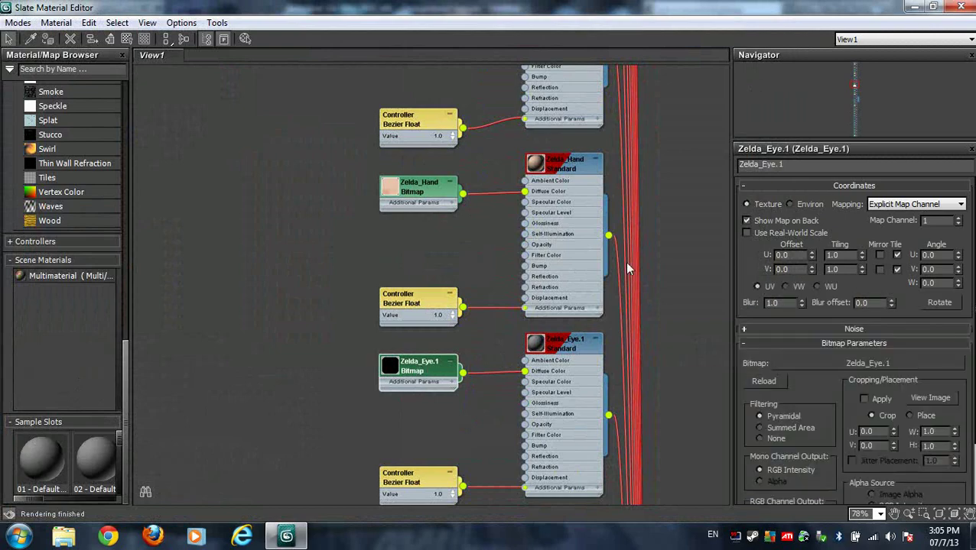
left_click(872, 365)
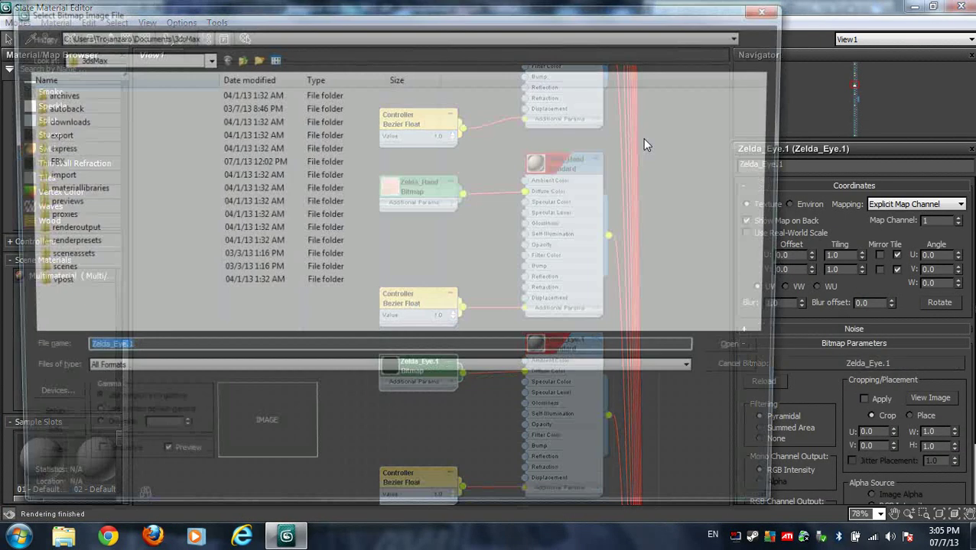
left_click(237, 57)
left_click(237, 57)
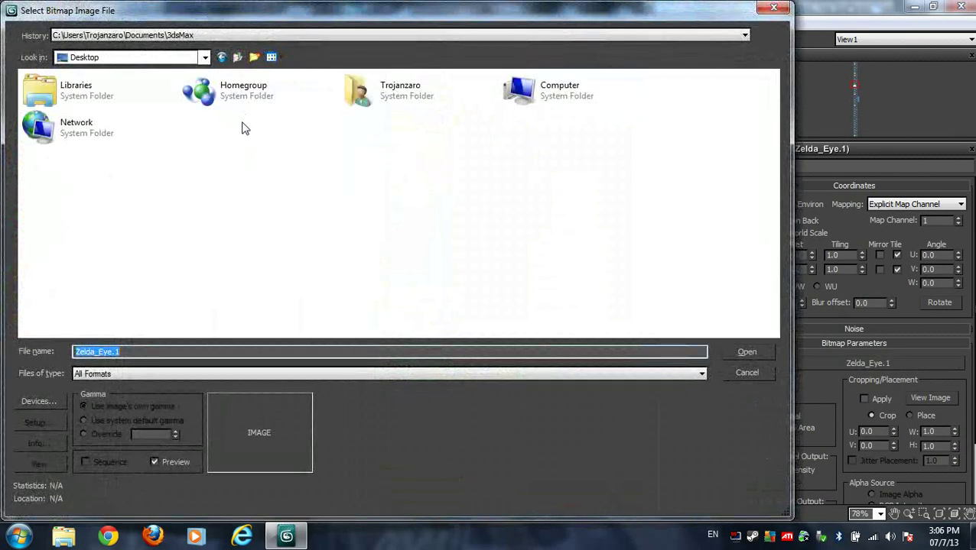
double_click(241, 126)
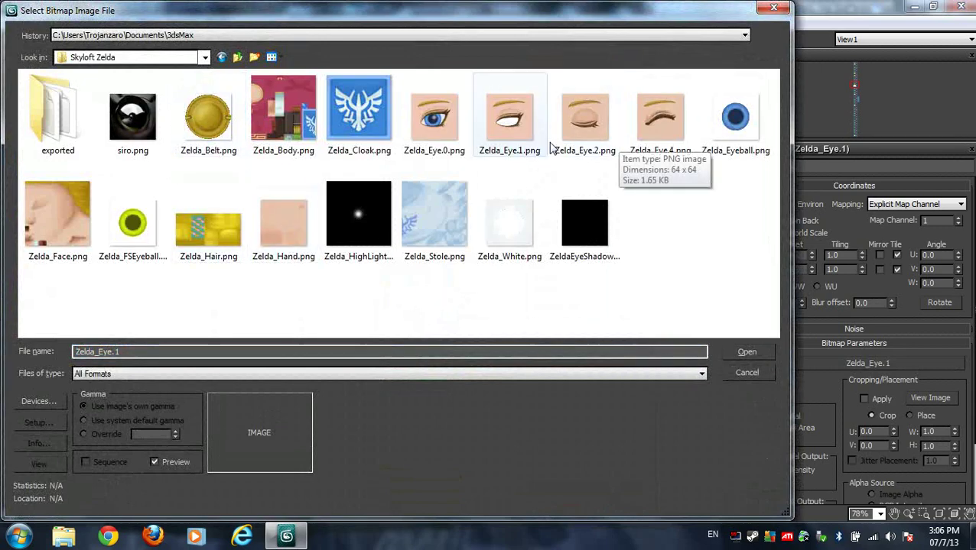
left_click(514, 125)
left_click(759, 355)
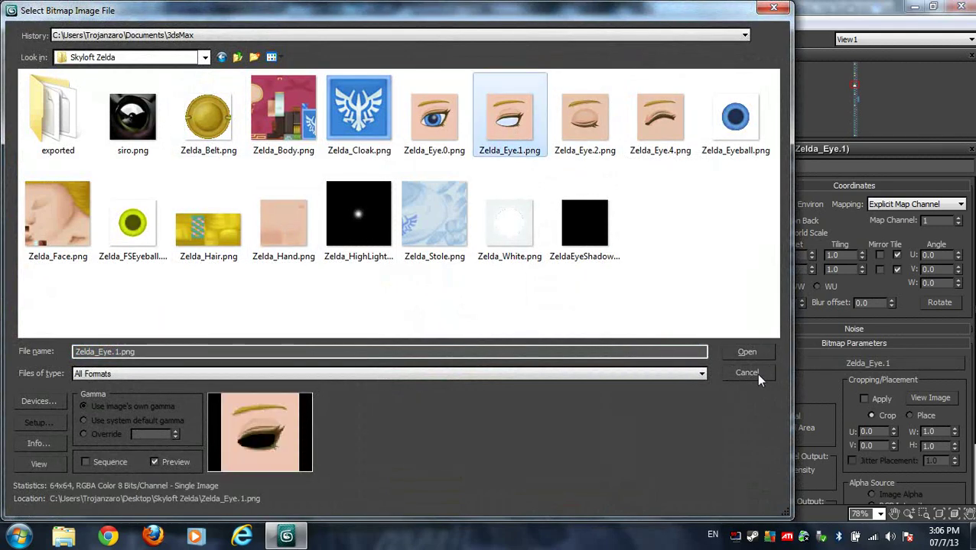
Assign Zelda_Cloak.png from the Skyloft Zelda folder to the Zelda_Cloak bitmap node below the FSEyeball material.
middle_click_drag(495, 422, 469, 256)
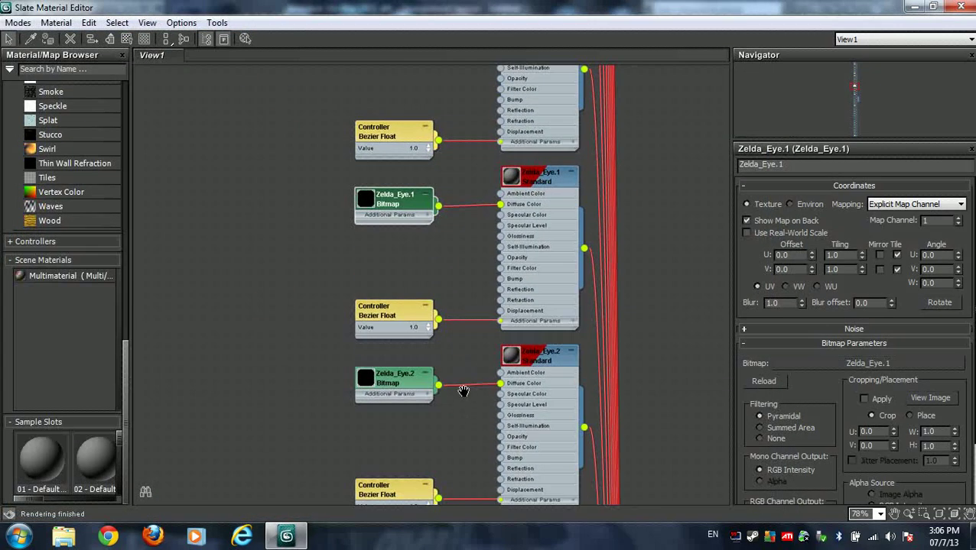
middle_click_drag(462, 392, 475, 211)
middle_click_drag(471, 409, 454, 188)
middle_click_drag(473, 468, 449, 354)
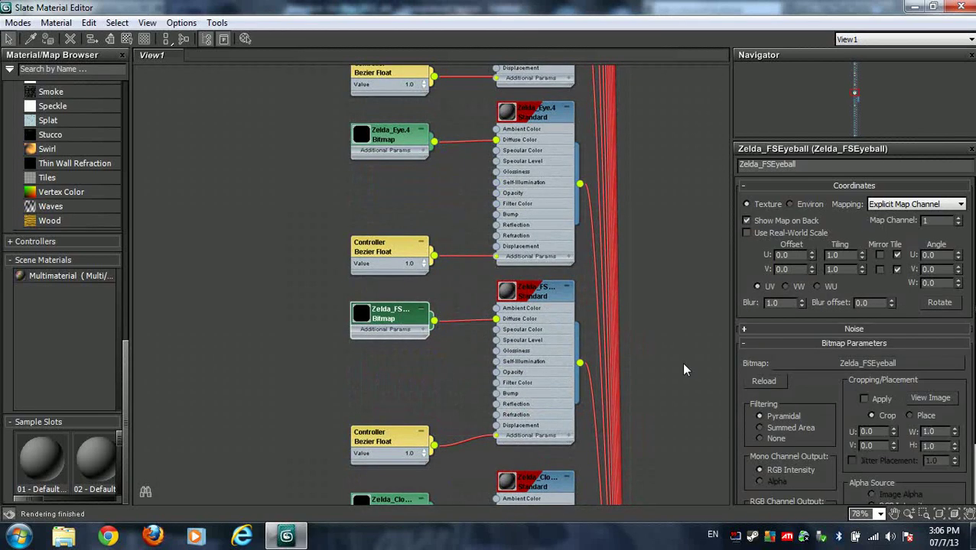
middle_click_drag(442, 368, 441, 239)
double_click(405, 389)
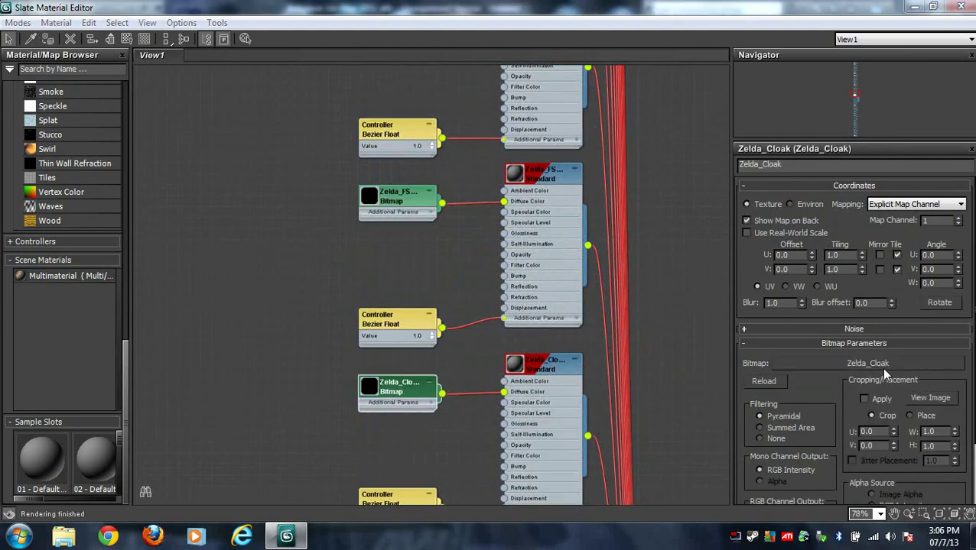
left_click(871, 365)
left_click(238, 57)
left_click(237, 58)
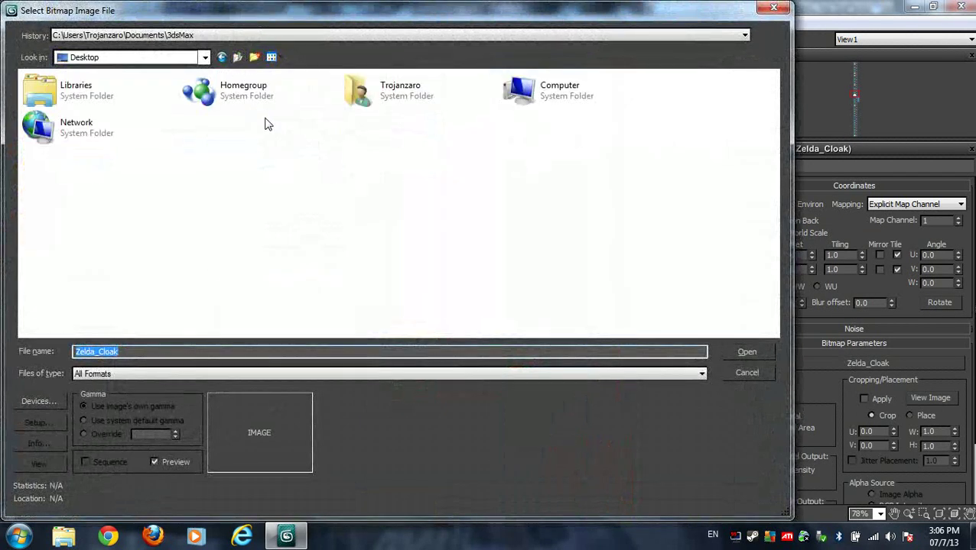
double_click(222, 126)
left_click(348, 127)
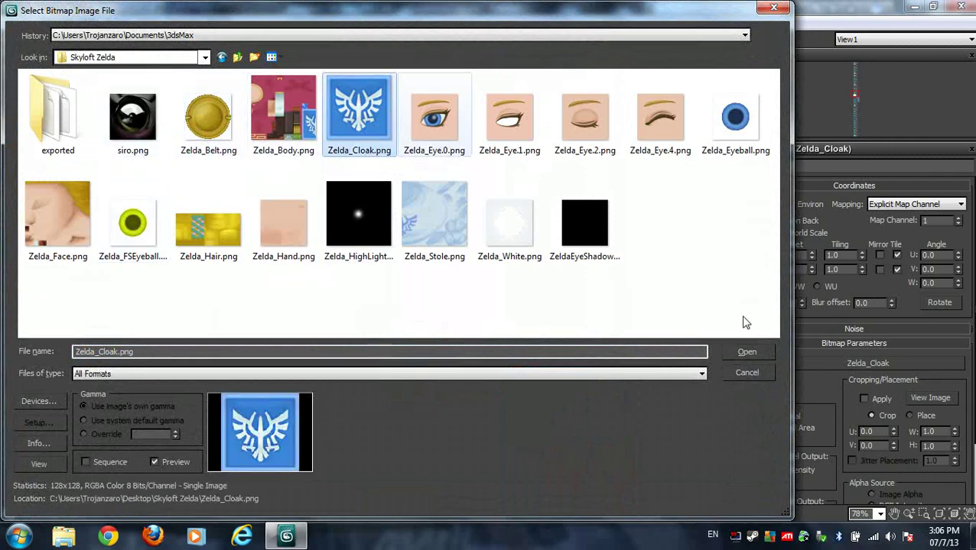
left_click(746, 353)
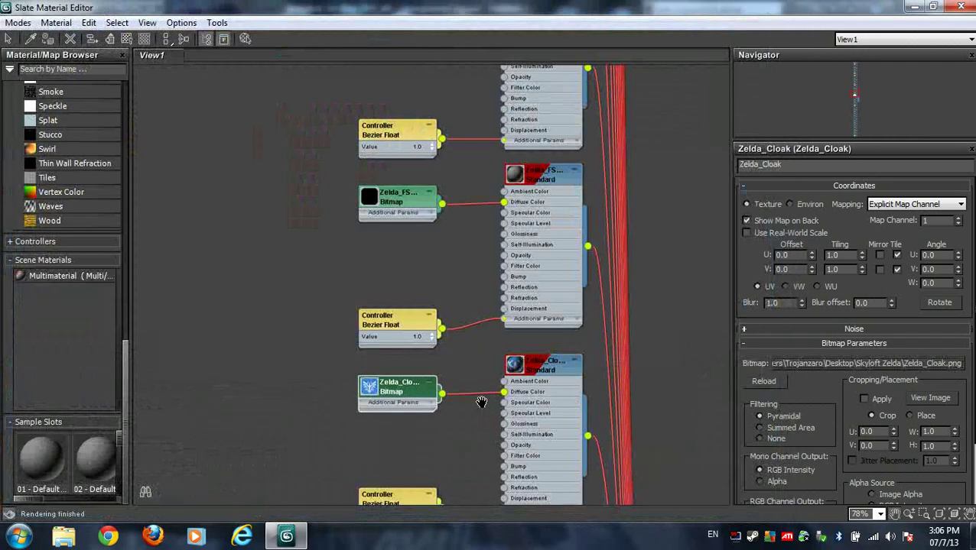
Assign Zelda_Body.png from the Skyloft Zelda folder to the Zelda_Body bitmap node below the cloak material.
middle_click_drag(483, 399, 468, 199)
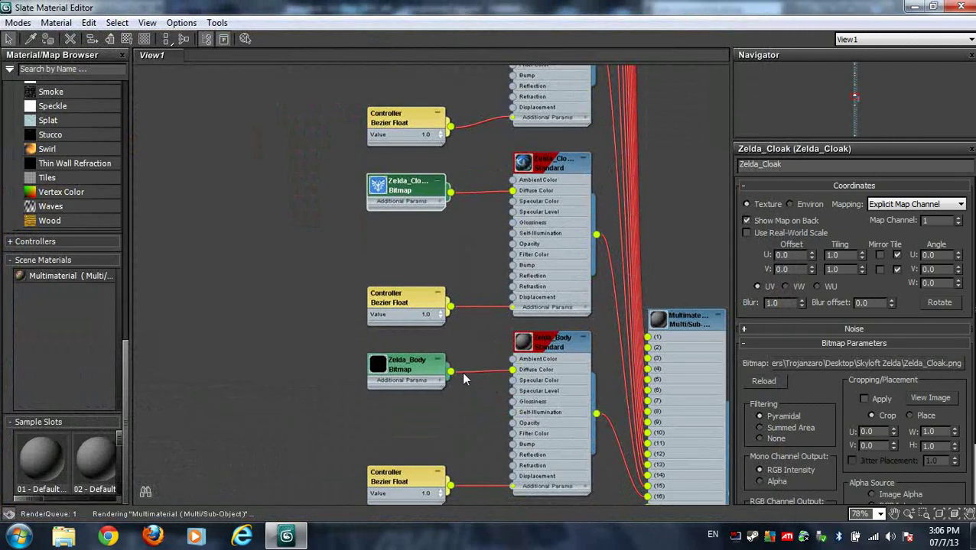
middle_click_drag(432, 370, 415, 324)
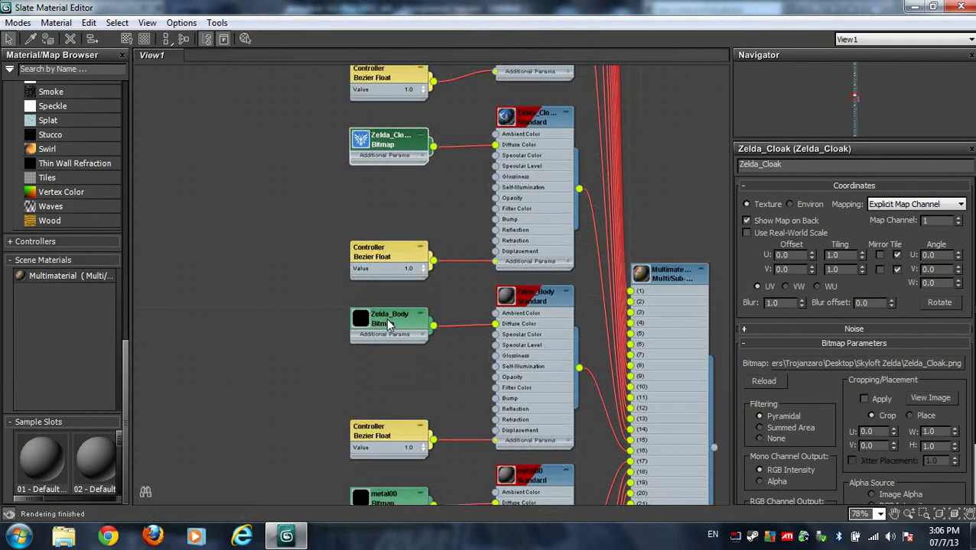
double_click(390, 325)
left_click(904, 365)
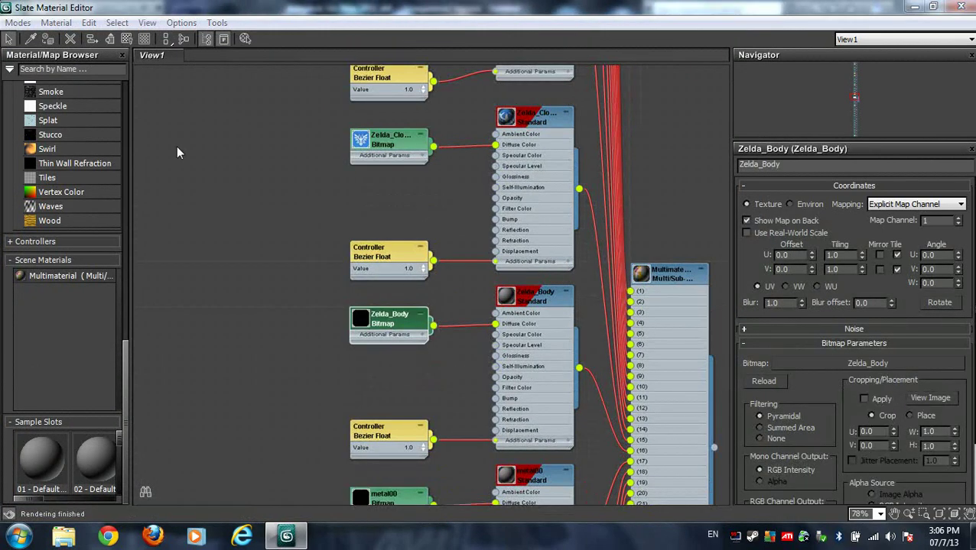
left_click(237, 58)
left_click(237, 58)
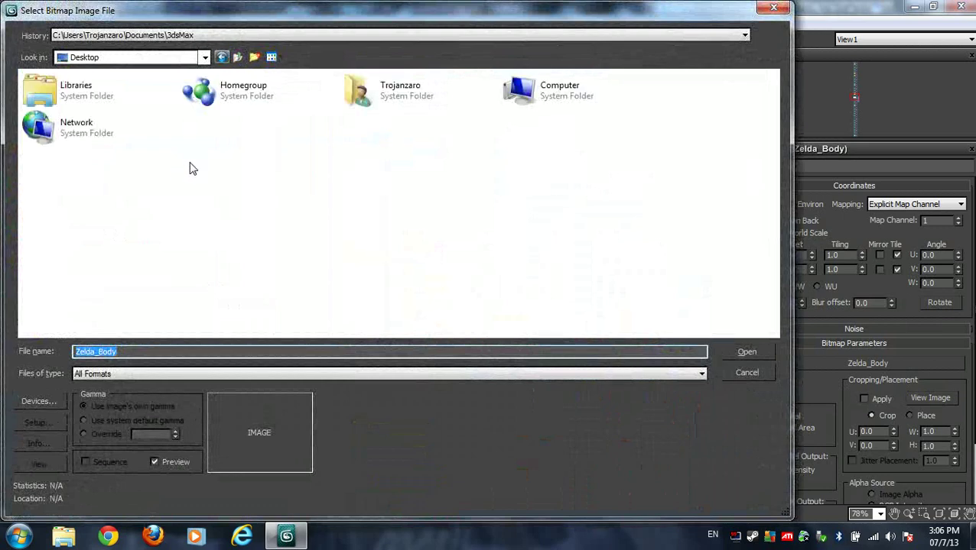
left_click(234, 134)
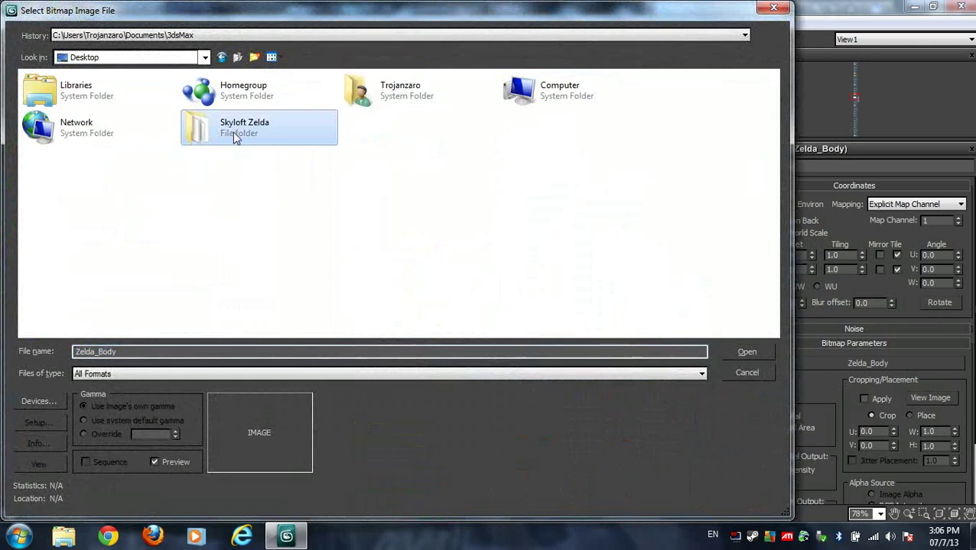
double_click(306, 131)
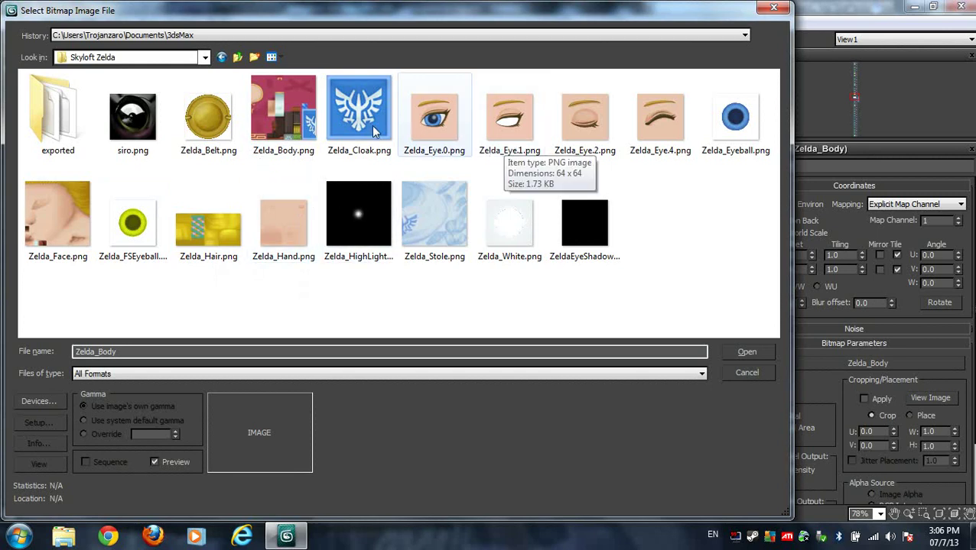
left_click(292, 122)
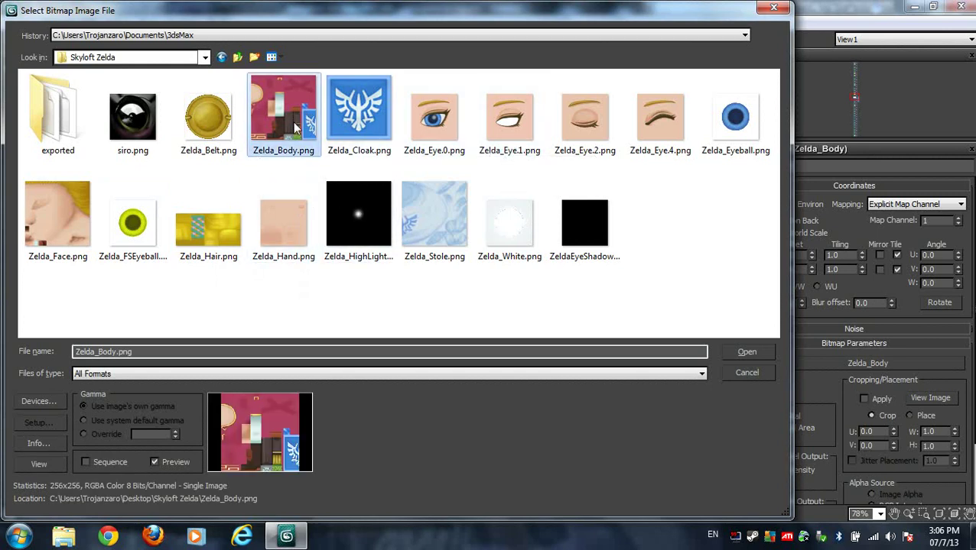
left_click(747, 352)
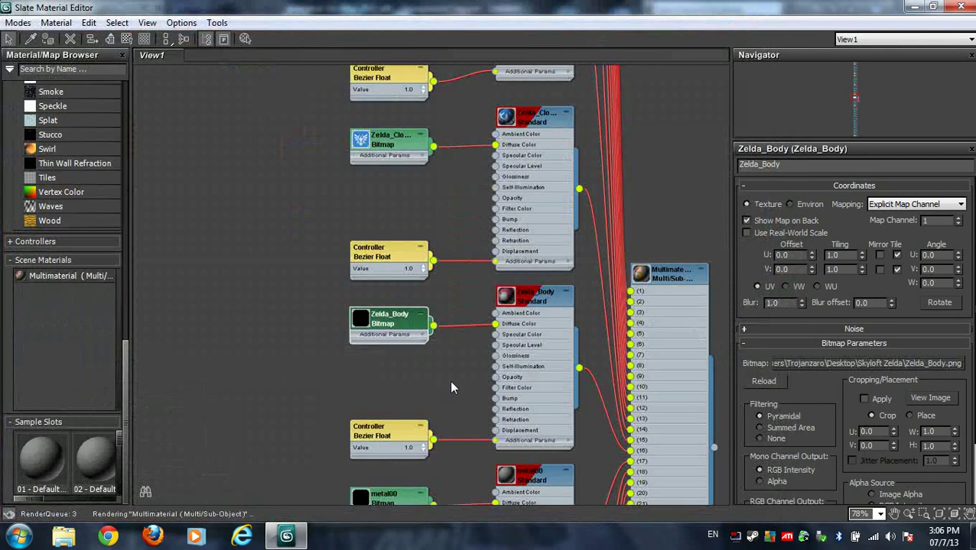
Check the remaining metal00 bitmap nodes below the body material, and minimize the Slate Material Editor.
middle_click_drag(422, 105, 438, 365)
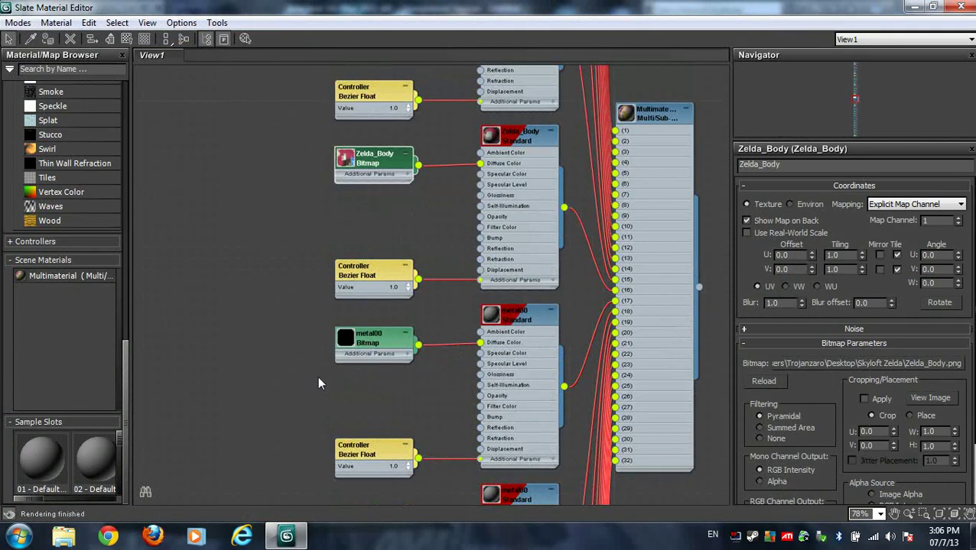
middle_click_drag(309, 355, 326, 275)
left_click(396, 240)
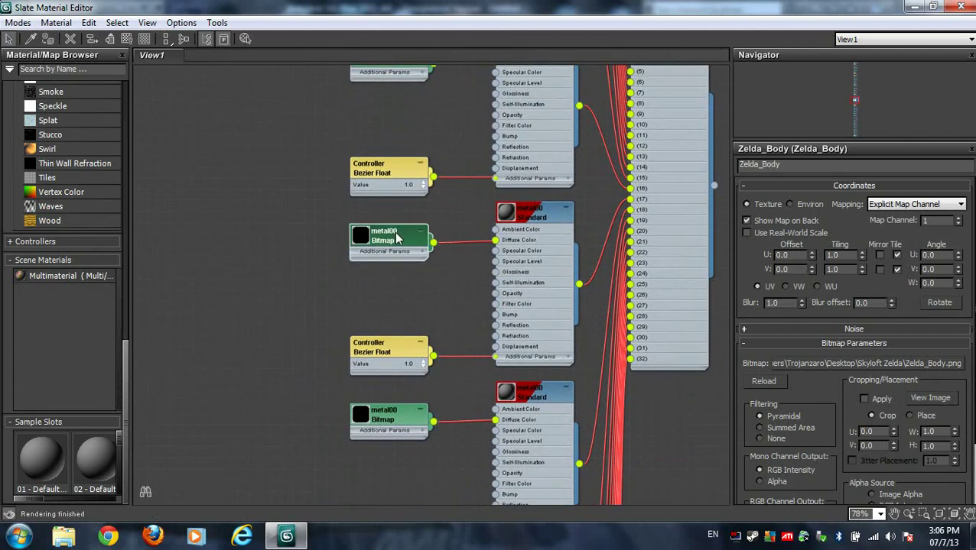
left_click(392, 414)
middle_click_drag(281, 247, 395, 206)
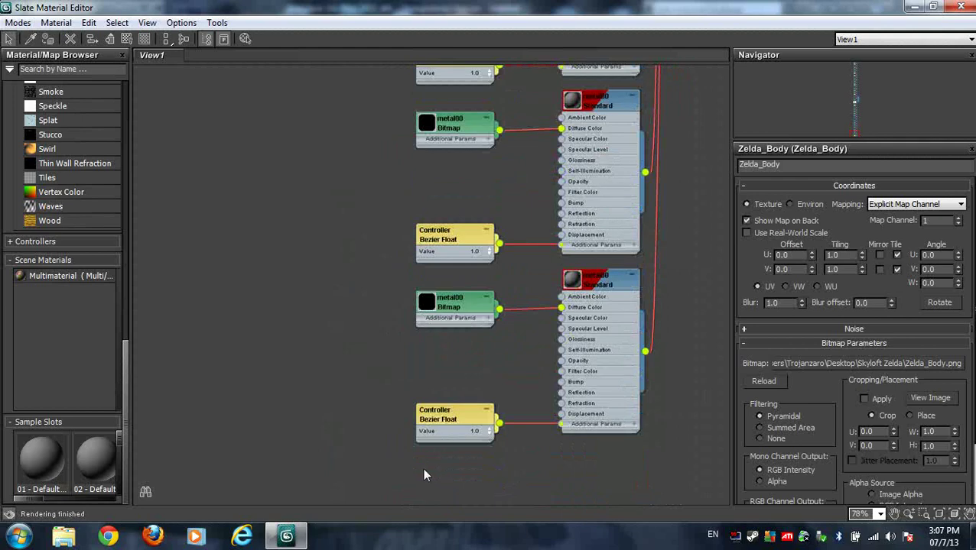
middle_click_drag(426, 474, 372, 395)
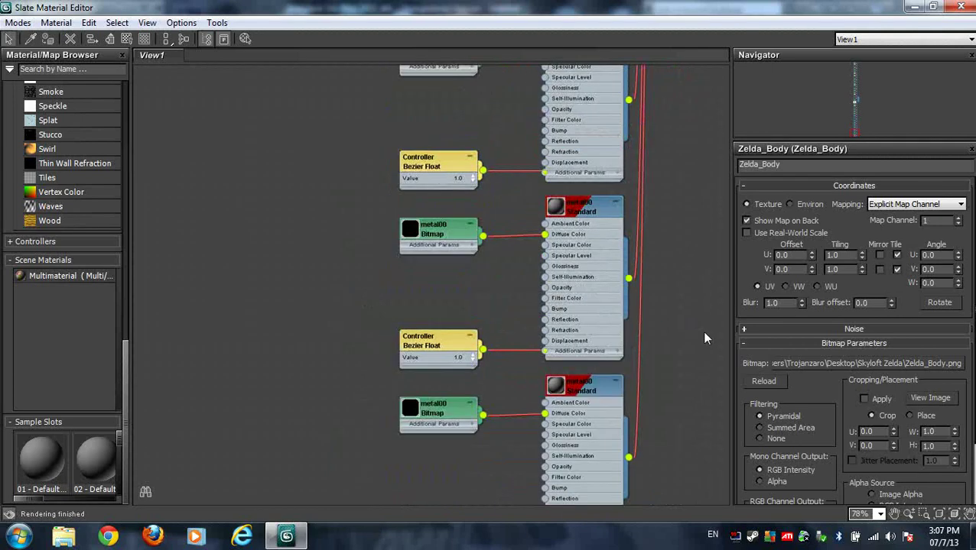
left_click(932, 8)
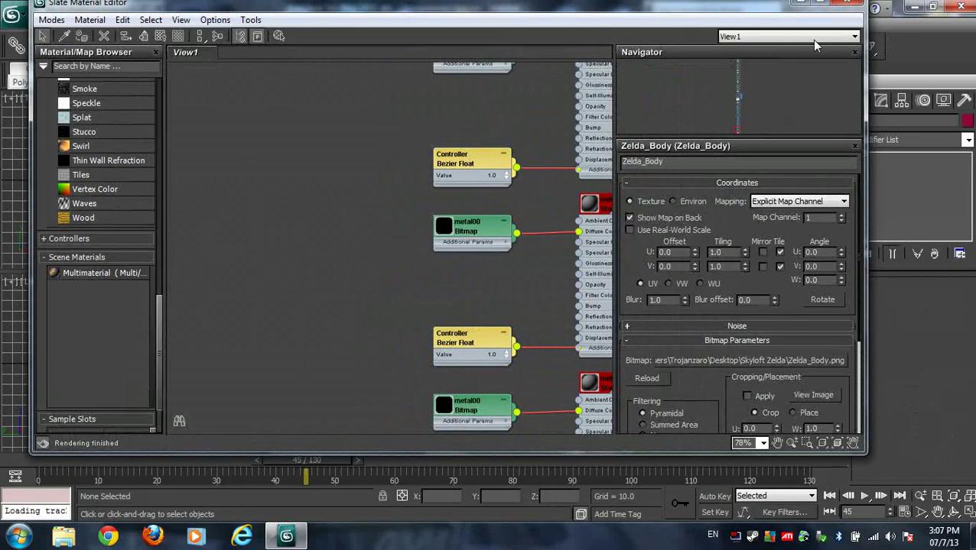
left_click(799, 2)
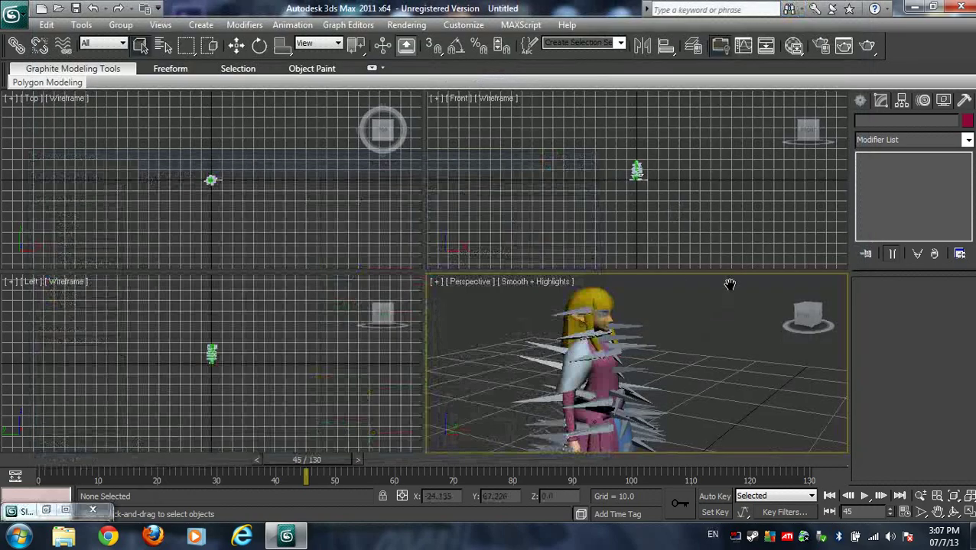
Test-render the textured model in the Perspective view, and inspect it up close from head to boots.
middle_click_drag(729, 283, 562, 306, "alt")
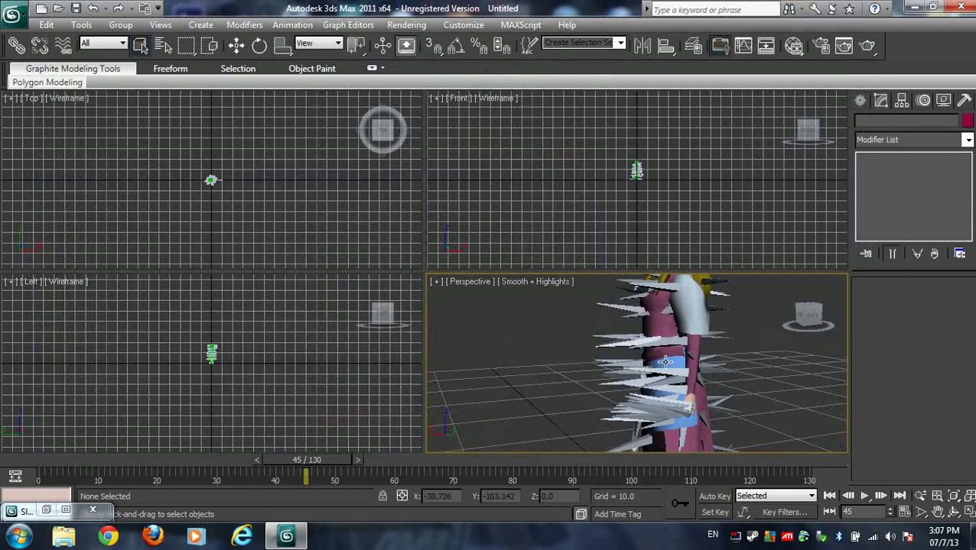
scroll(682, 349, "down", 5)
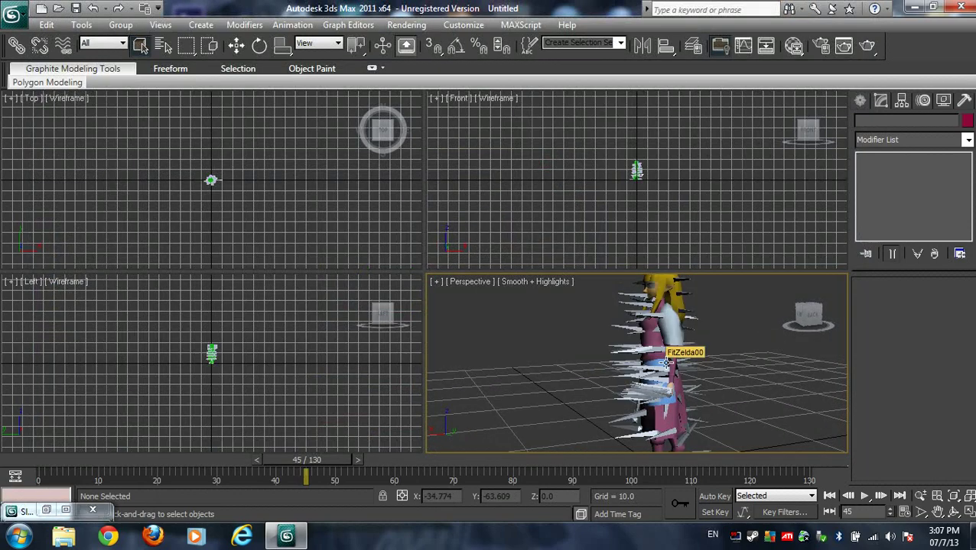
left_click(867, 48)
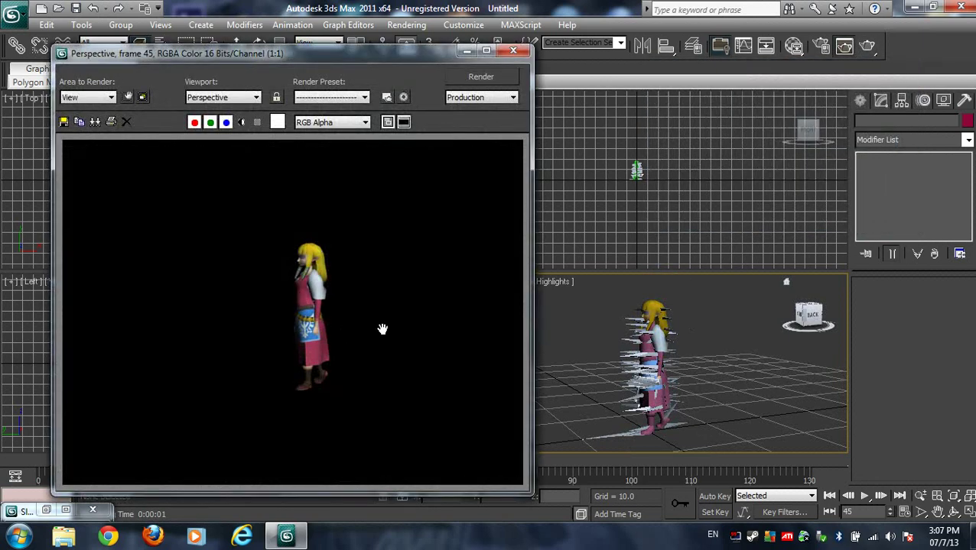
left_click(491, 79)
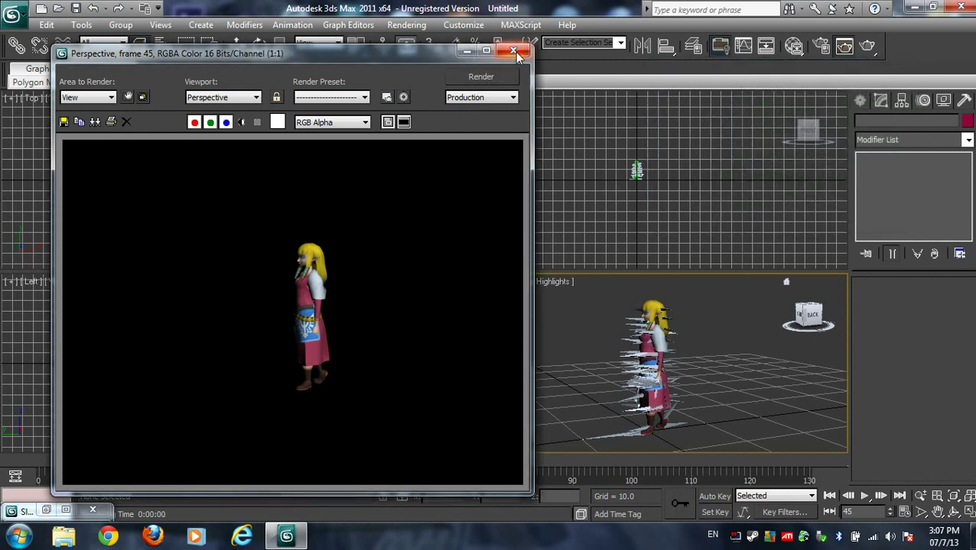
left_click(513, 51)
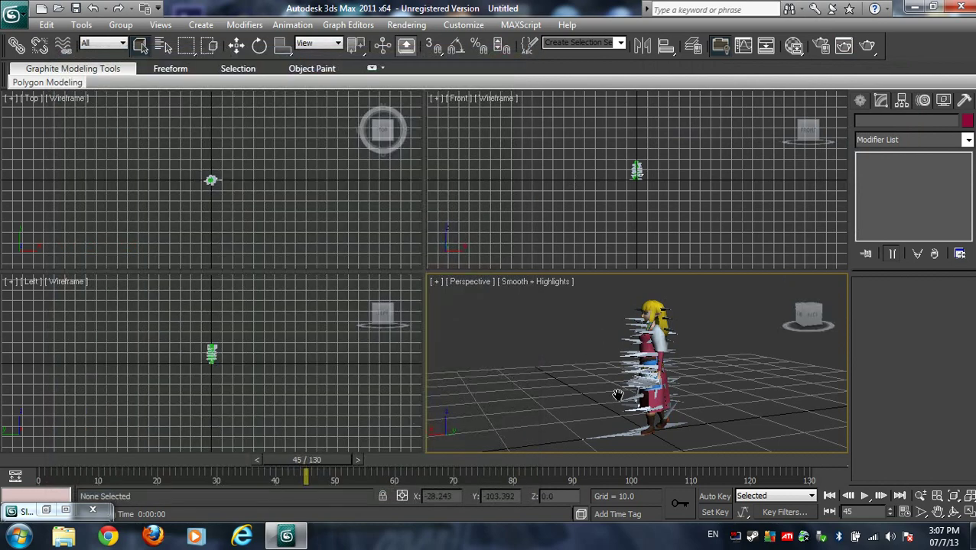
middle_click_drag(596, 333, 770, 395)
scroll(671, 352, "up", 5)
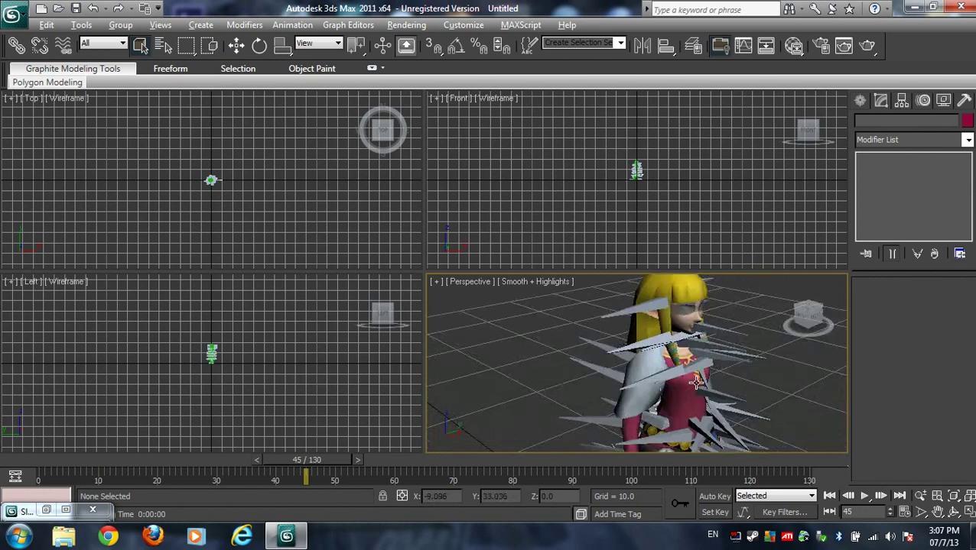
middle_click_drag(612, 302, 663, 275, "alt")
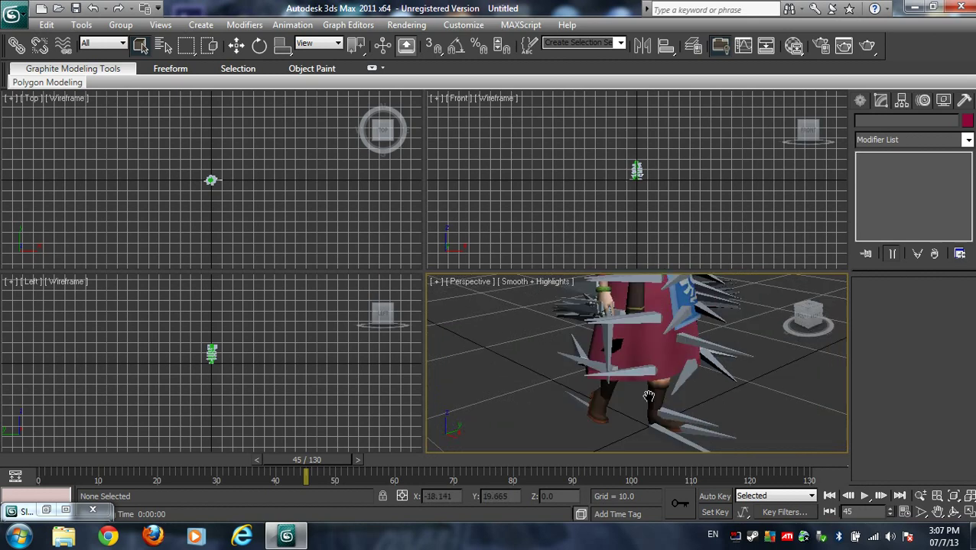
Play the animation in the Perspective view with the whole Zelda model in frame, and stop playback.
middle_click_drag(648, 397, 679, 317, "alt")
middle_click_drag(673, 399, 701, 333, "alt")
scroll(711, 351, "down", 5)
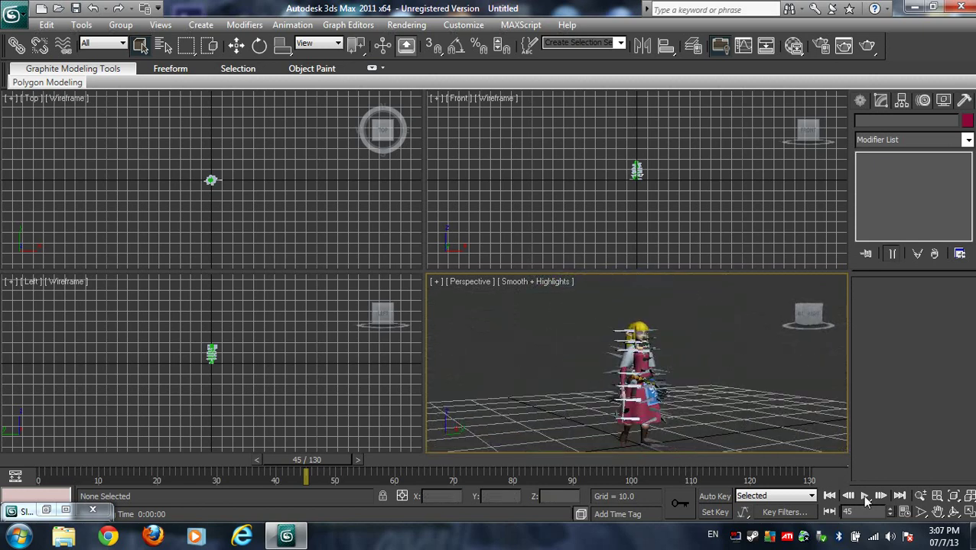
left_click(864, 496)
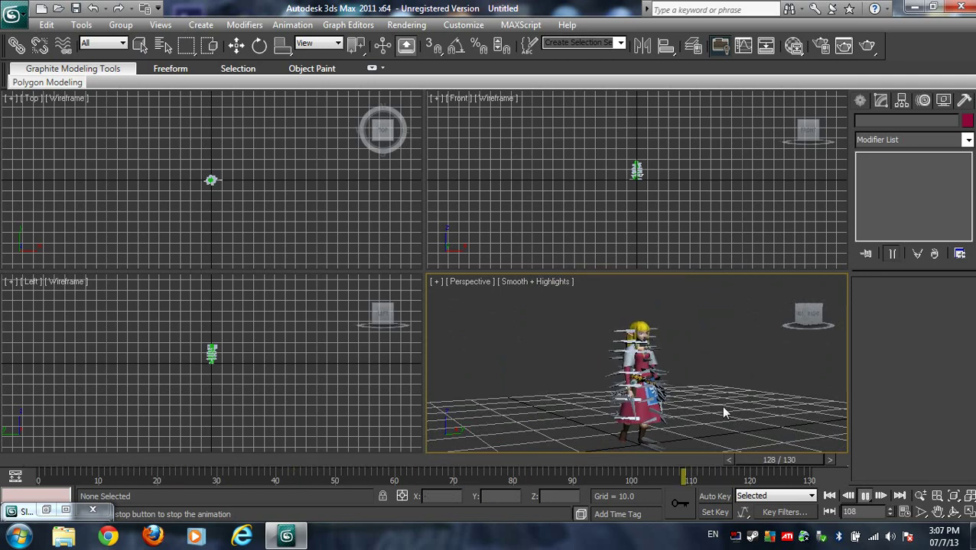
key("/")
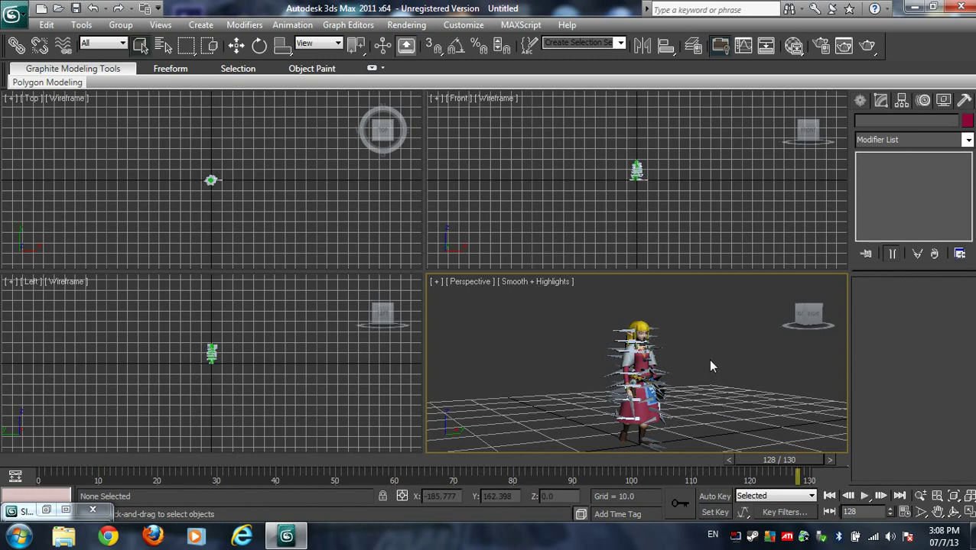
Inspect Zelda's face up close in the Perspective view, and return the animation to frame 0.
scroll(707, 360, "up", 3)
scroll(694, 360, "down", 2)
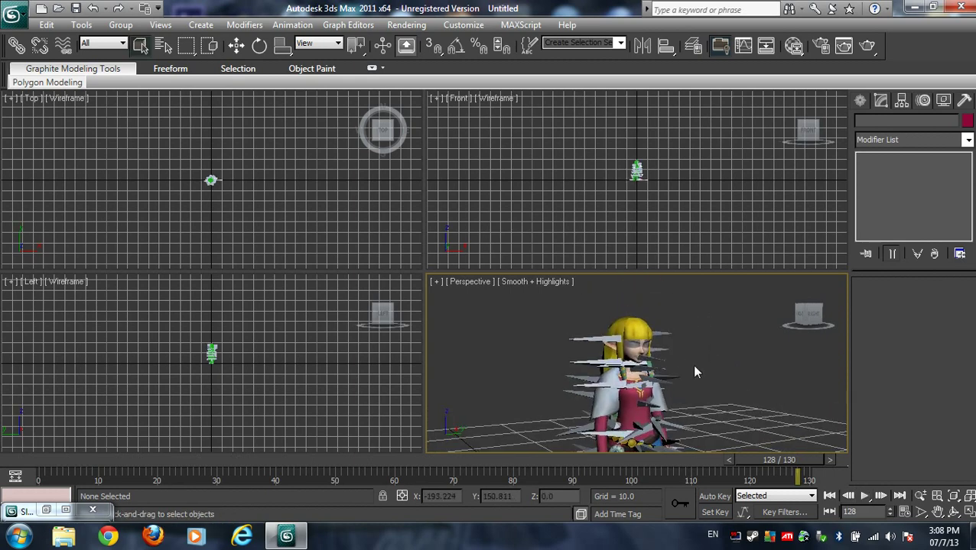
scroll(696, 363, "up", 5)
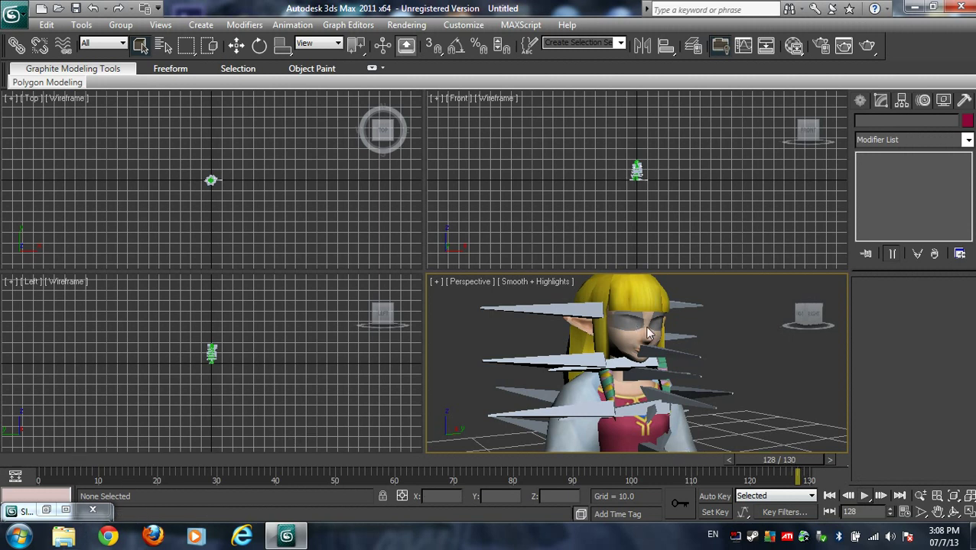
key("Home")
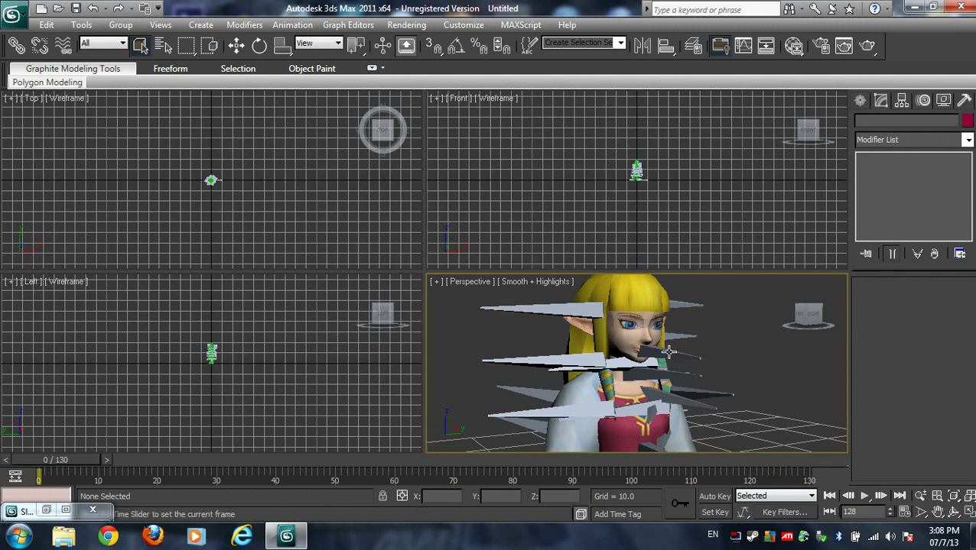
Close the minimized Slate Material Editor, and exit 3ds Max without saving the scene.
left_click(93, 511)
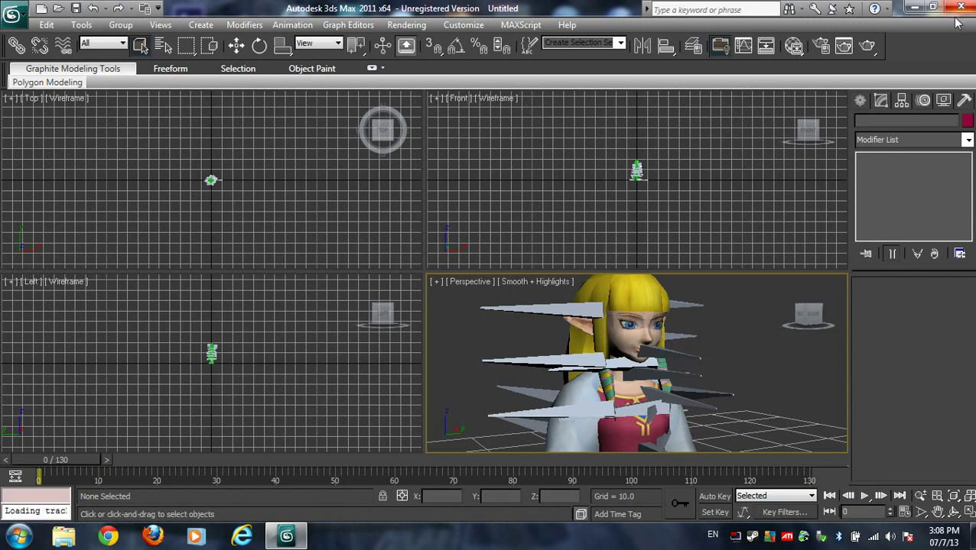
key("alt+F4")
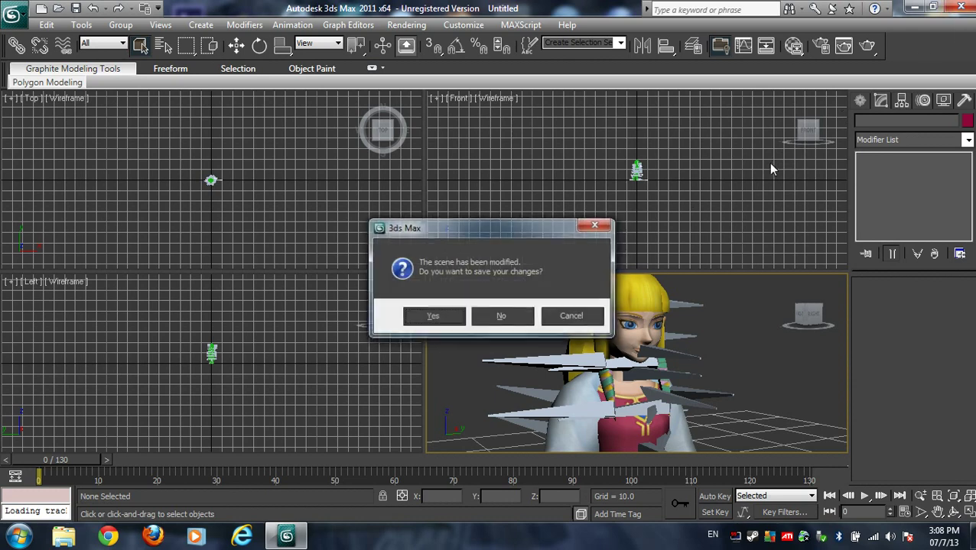
left_click(503, 317)
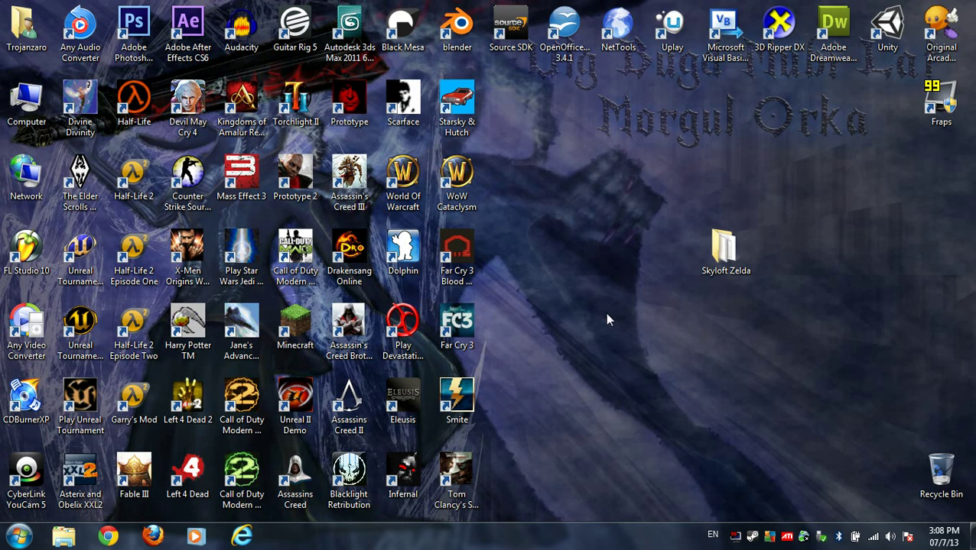
Hide all icons on the Windows desktop.
right_click(595, 206)
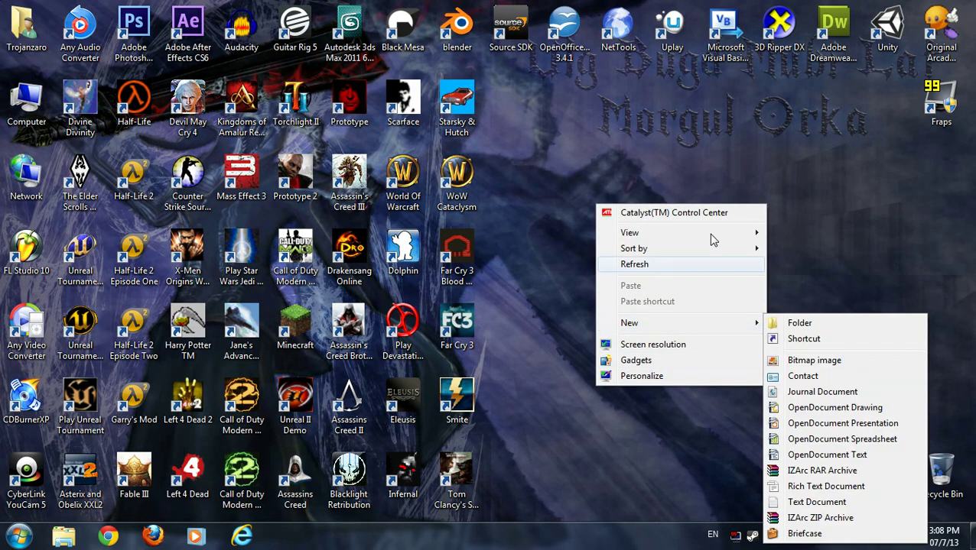
mouse_move(689, 232)
left_click(814, 323)
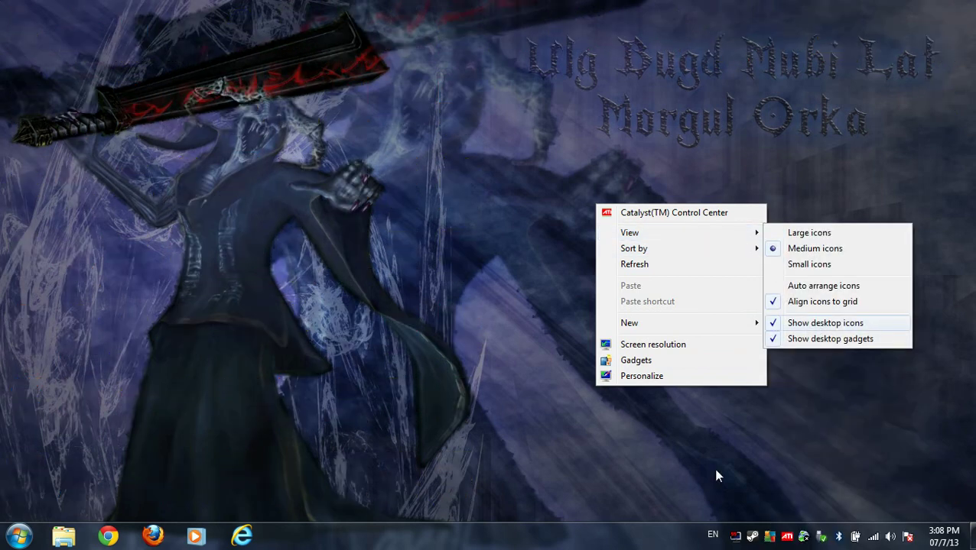